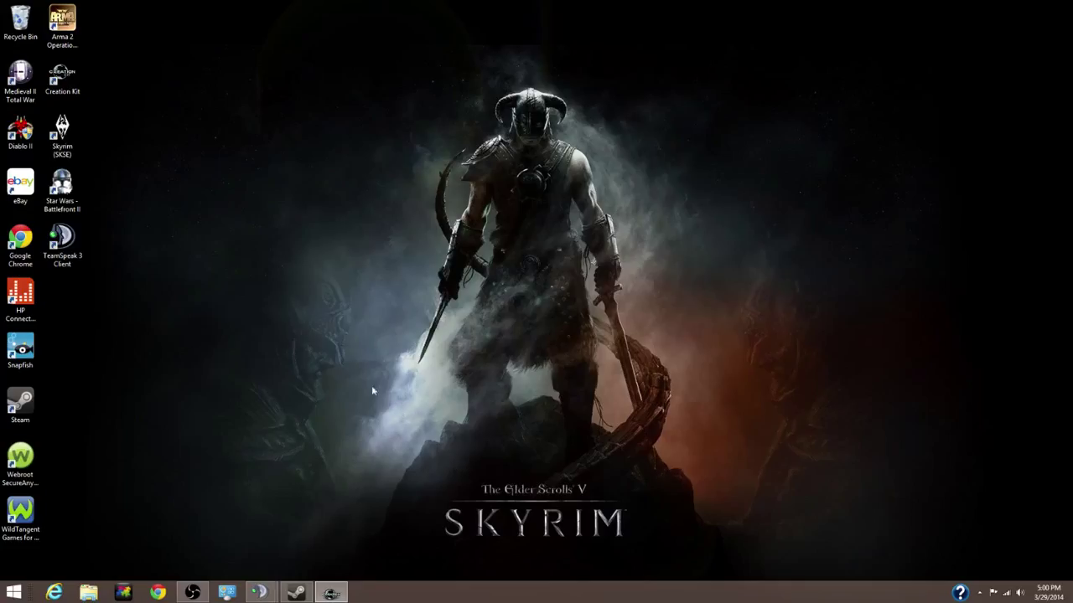
Switch to Steam, list the library's Tools and select Creation Kit, then minimize Steam.
left_click(296, 593)
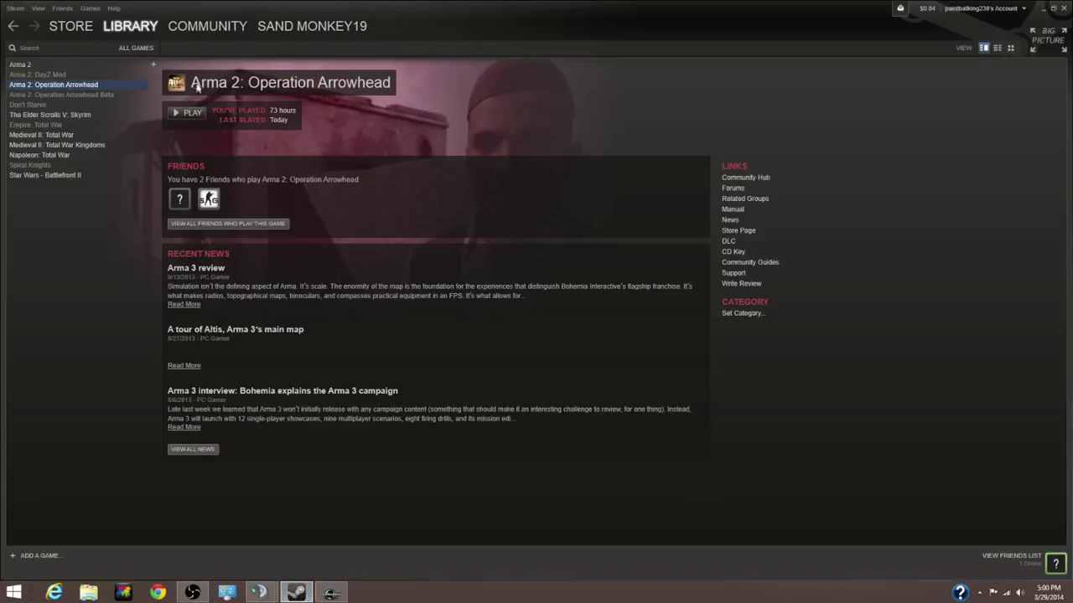
mouse_move(126, 29)
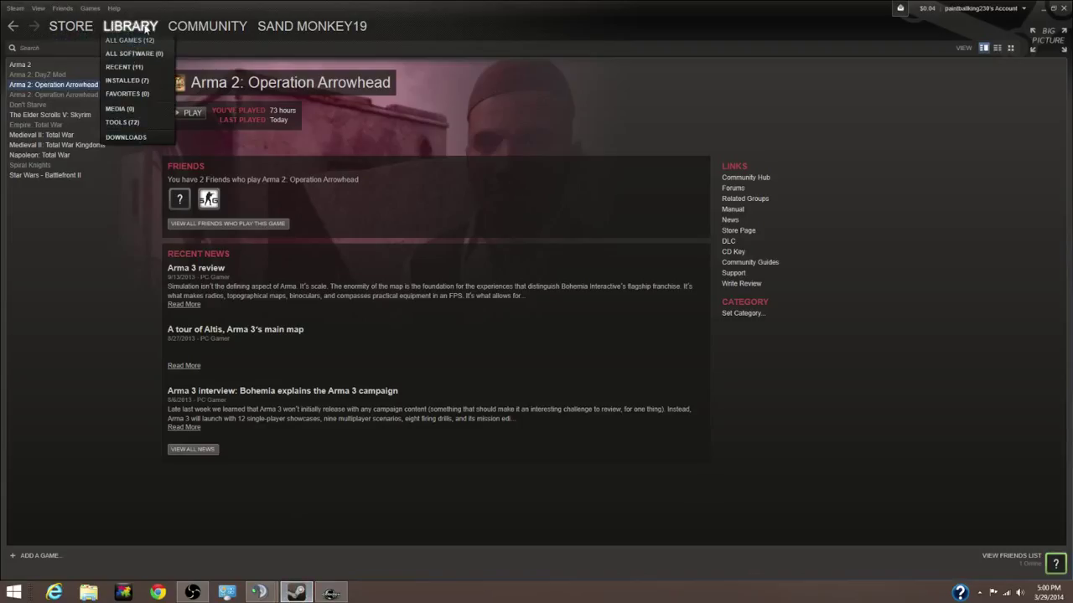
mouse_move(202, 49)
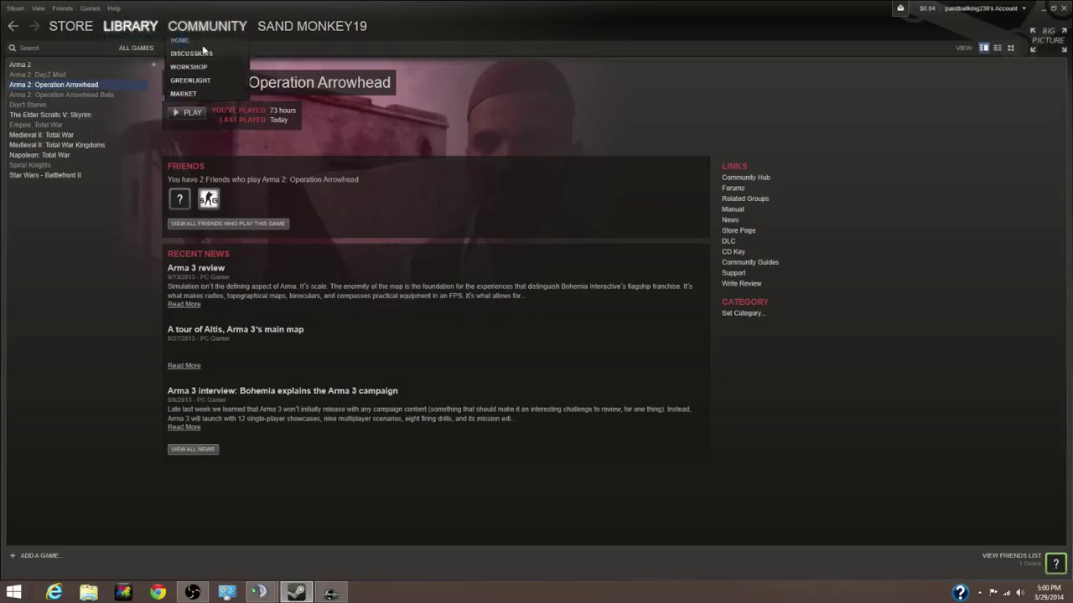
left_click(148, 26)
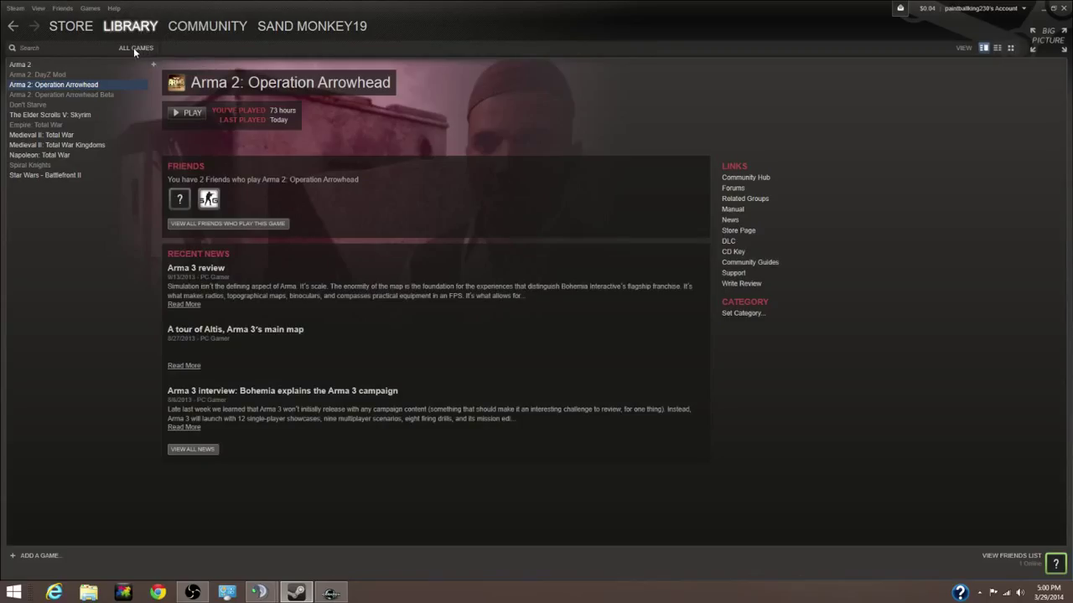
left_click(138, 48)
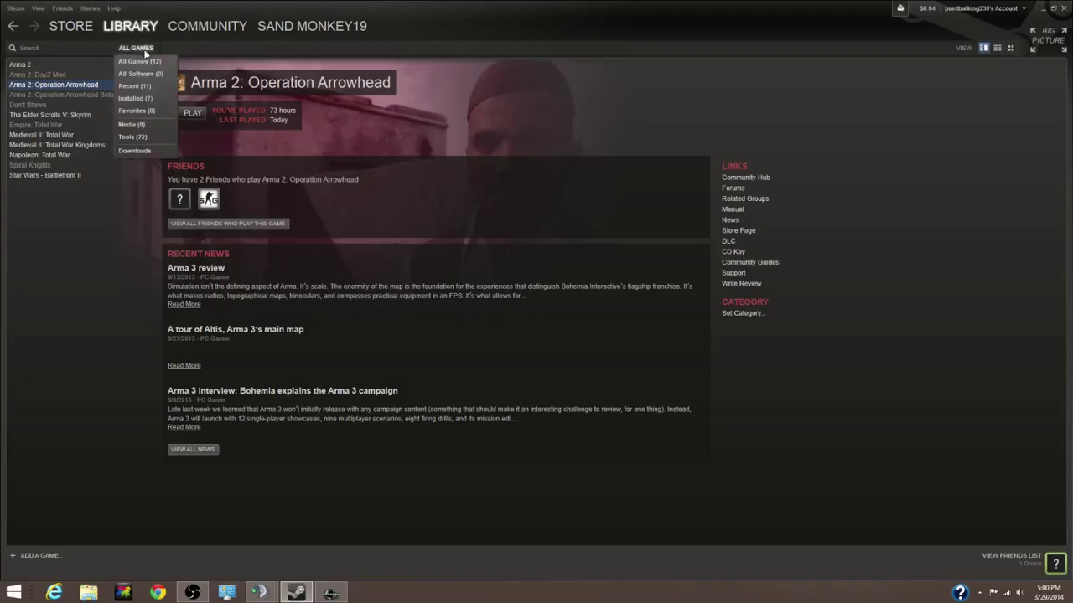
left_click(133, 137)
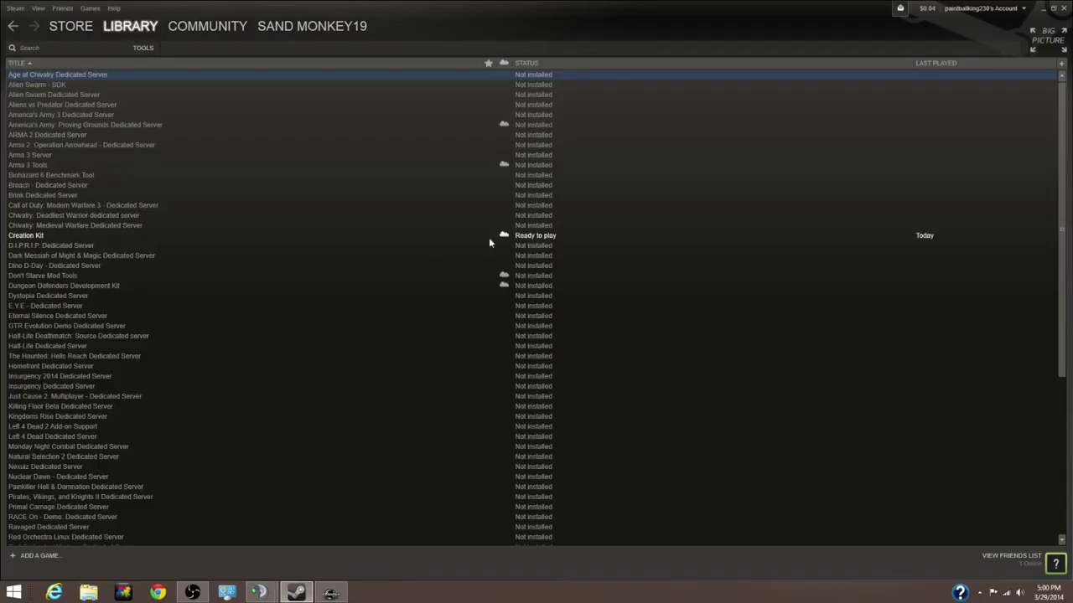
left_click(63, 238)
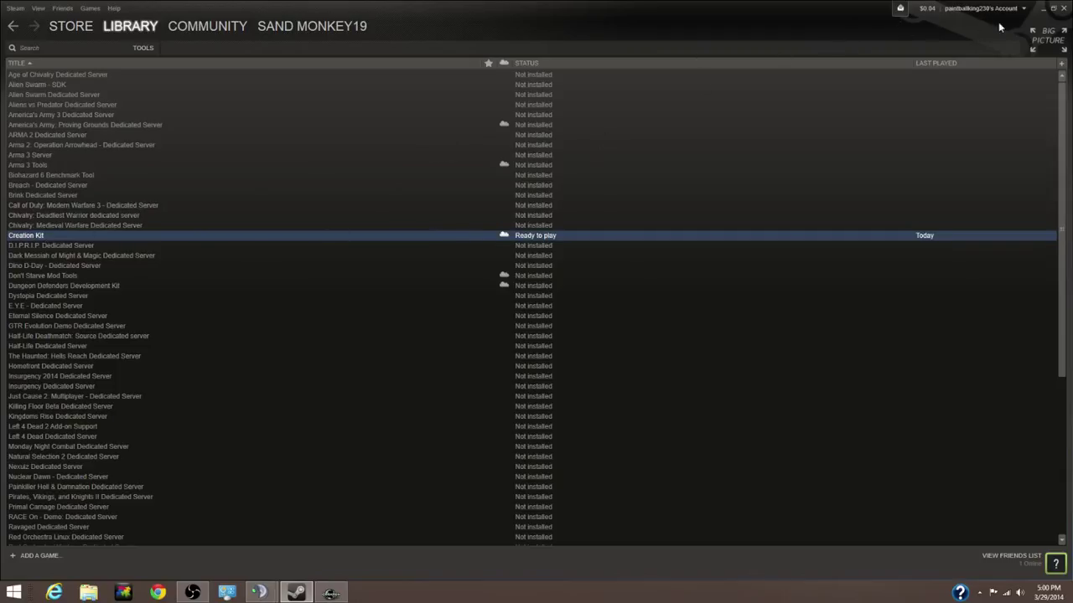
left_click(1044, 8)
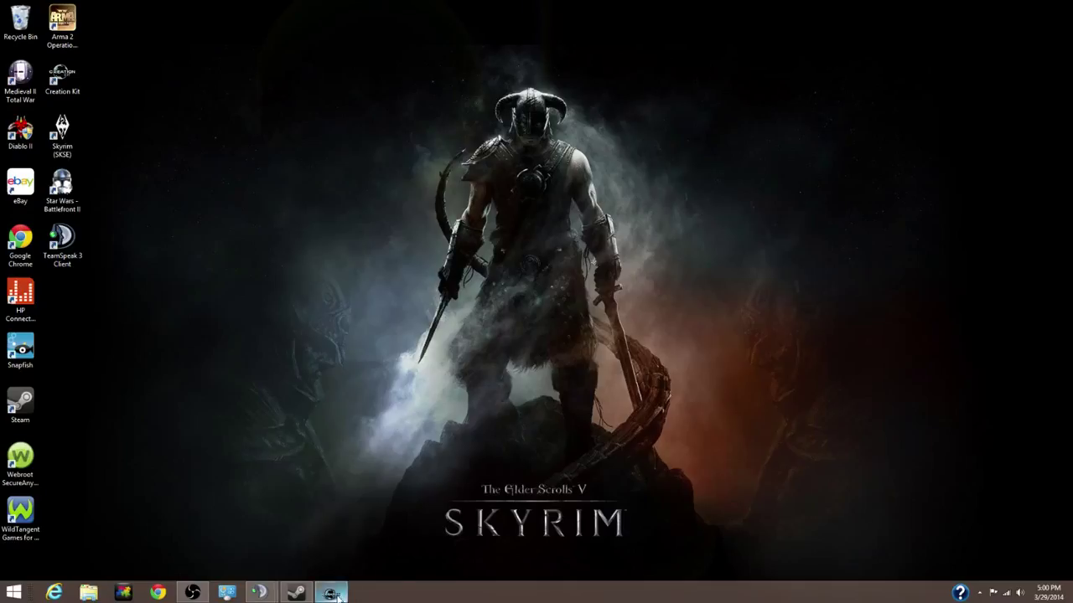
Switch to the Creation Kit, narrow the Cell View window and place it over the Render Window's lower part, clear of the Object Window.
mouse_move(337, 596)
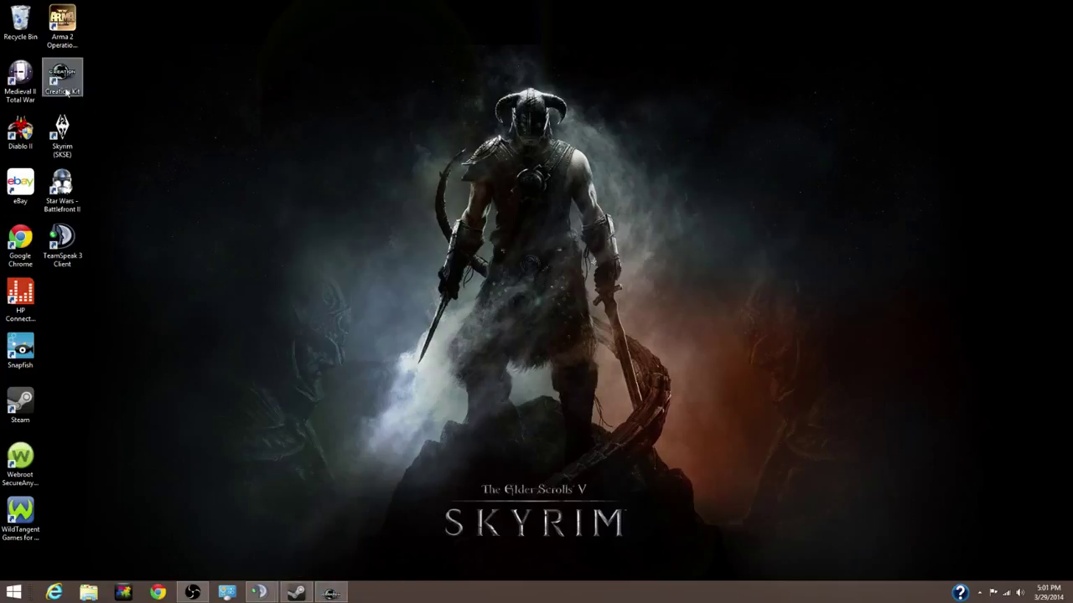
left_click(331, 593)
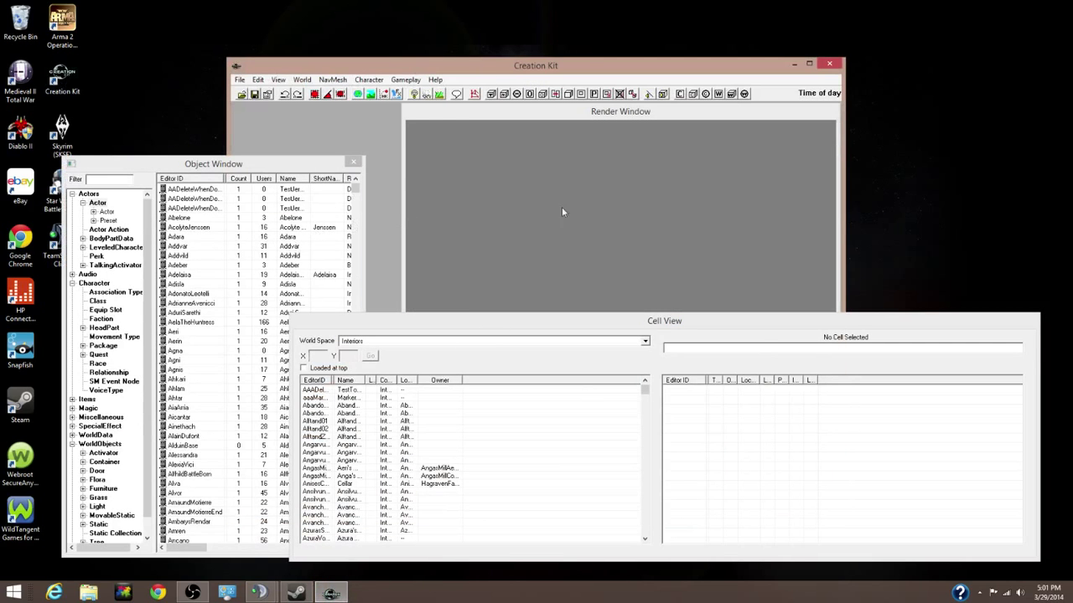
left_click(1039, 331)
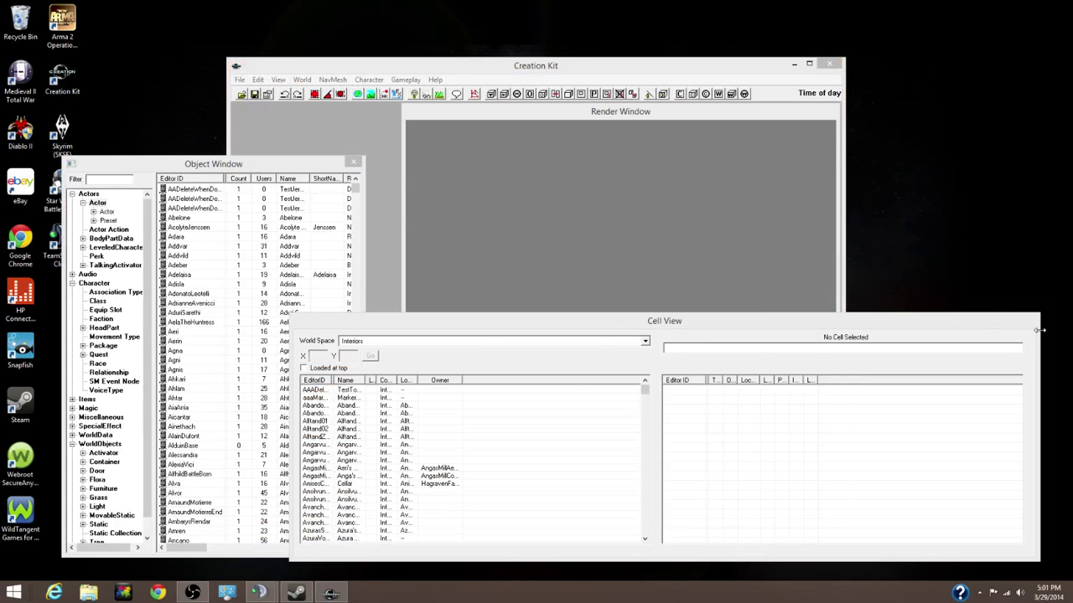
left_click_drag(1039, 331, 882, 249)
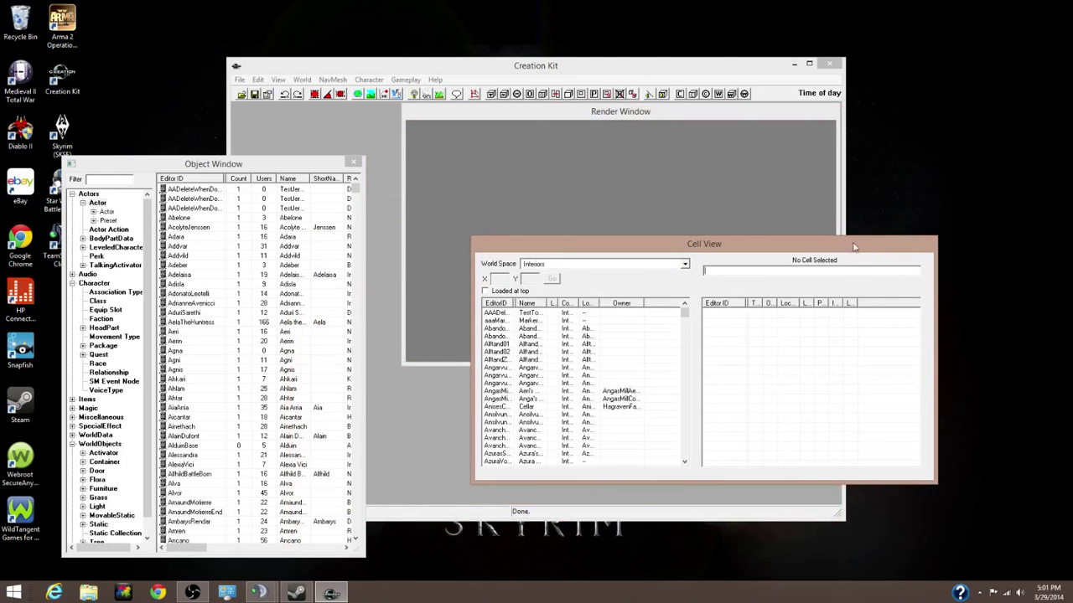
left_click_drag(834, 245, 887, 232)
left_click(302, 171)
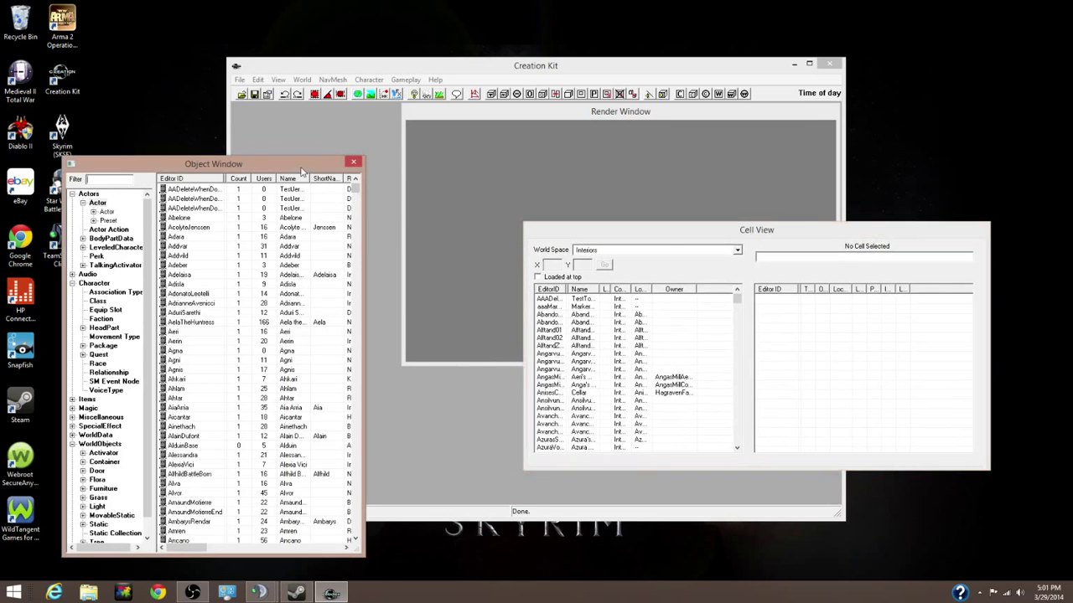
left_click_drag(302, 172, 296, 172)
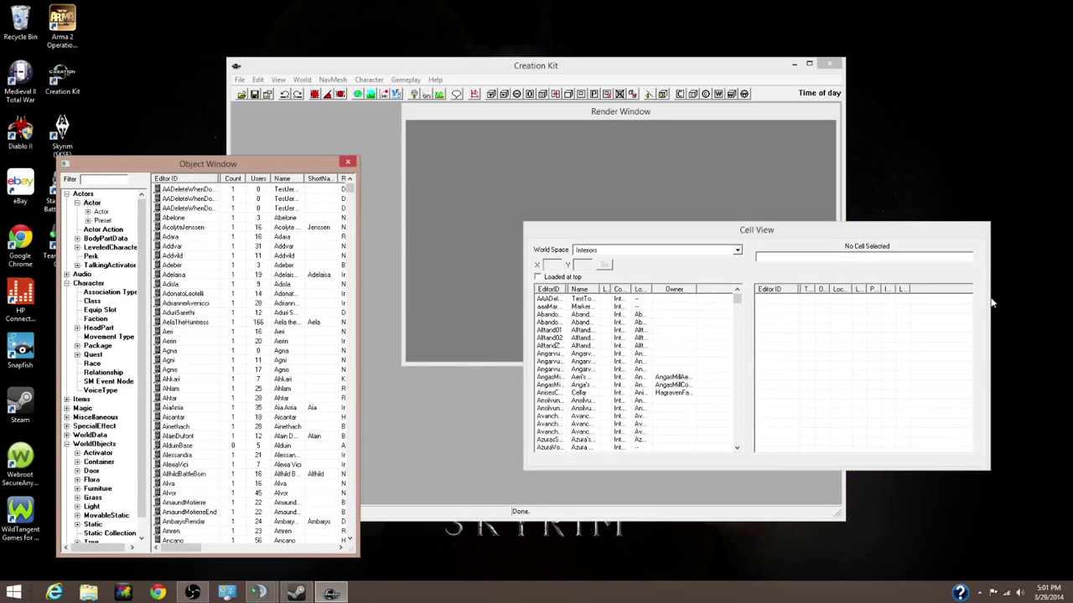
left_click_drag(993, 302, 1068, 298)
left_click_drag(878, 236, 793, 321)
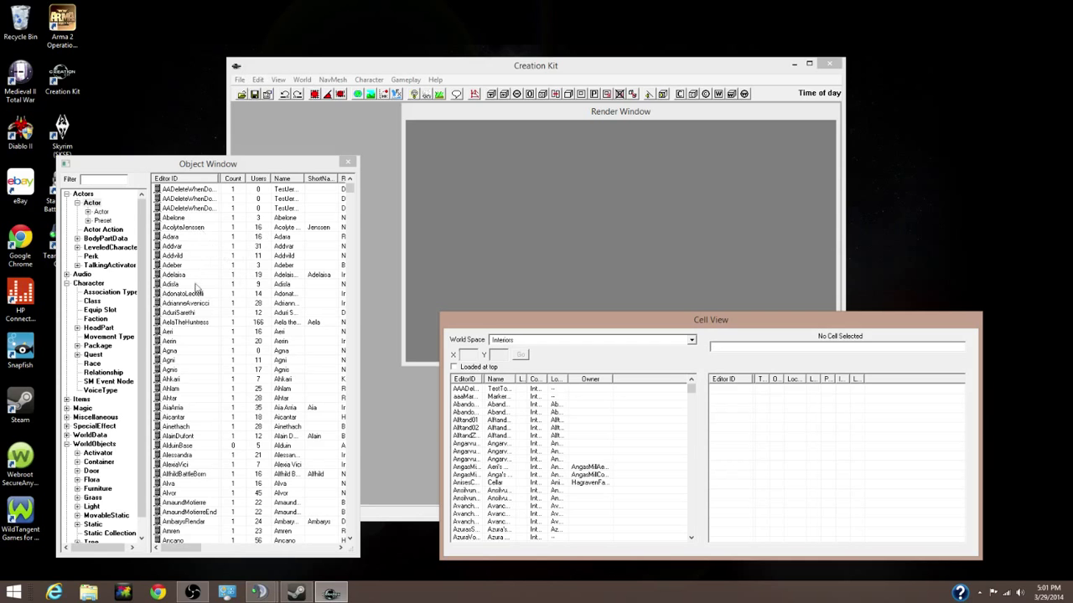
View the list of master and plugin files in the Data dialog with Skyrim.esm checked, and close it without loading.
left_click(240, 80)
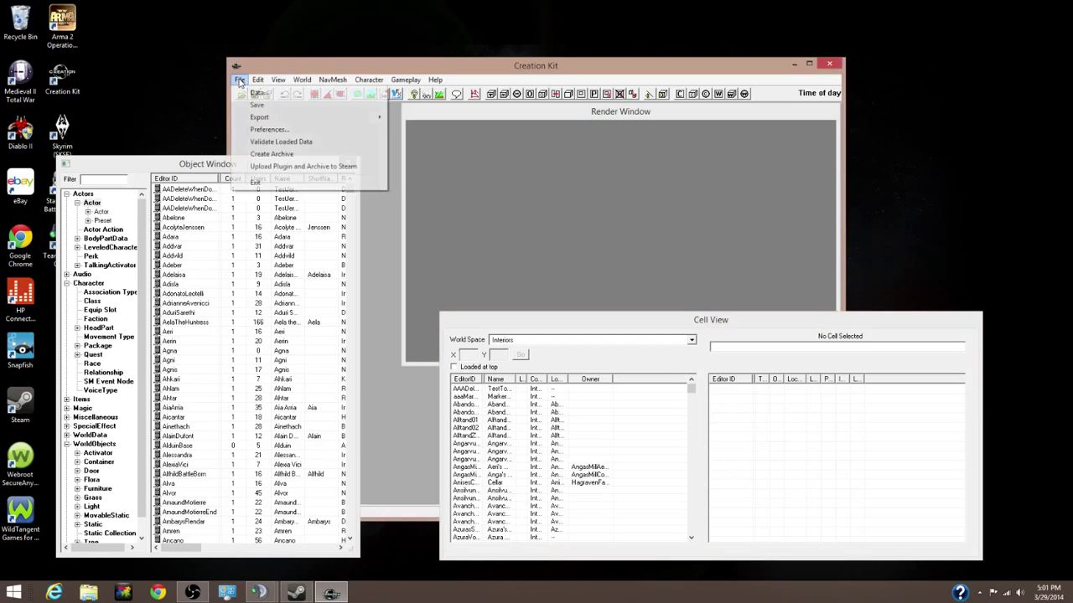
left_click(257, 94)
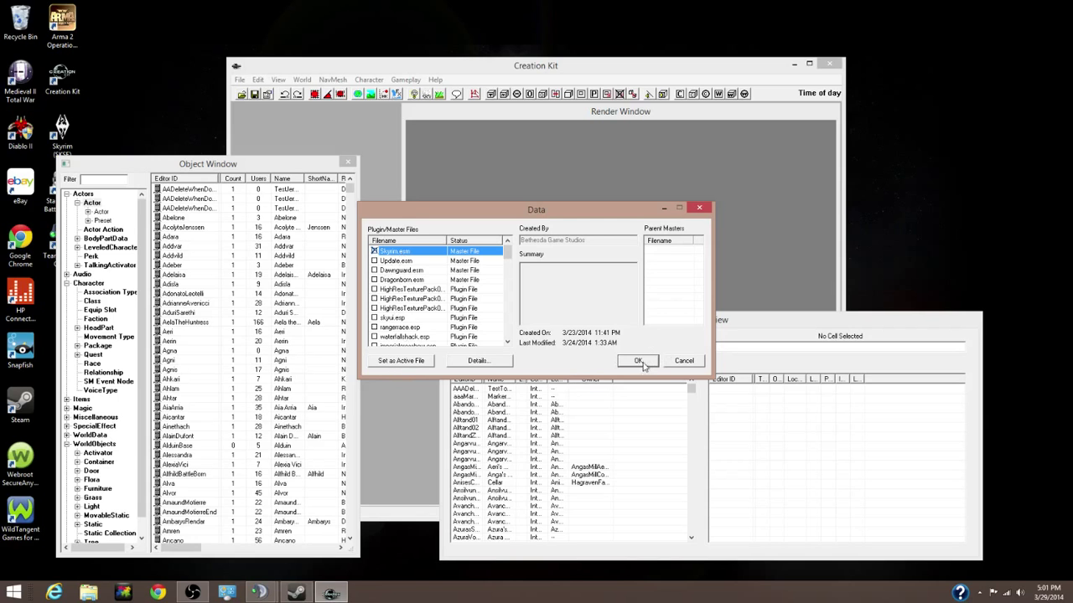
left_click(707, 207)
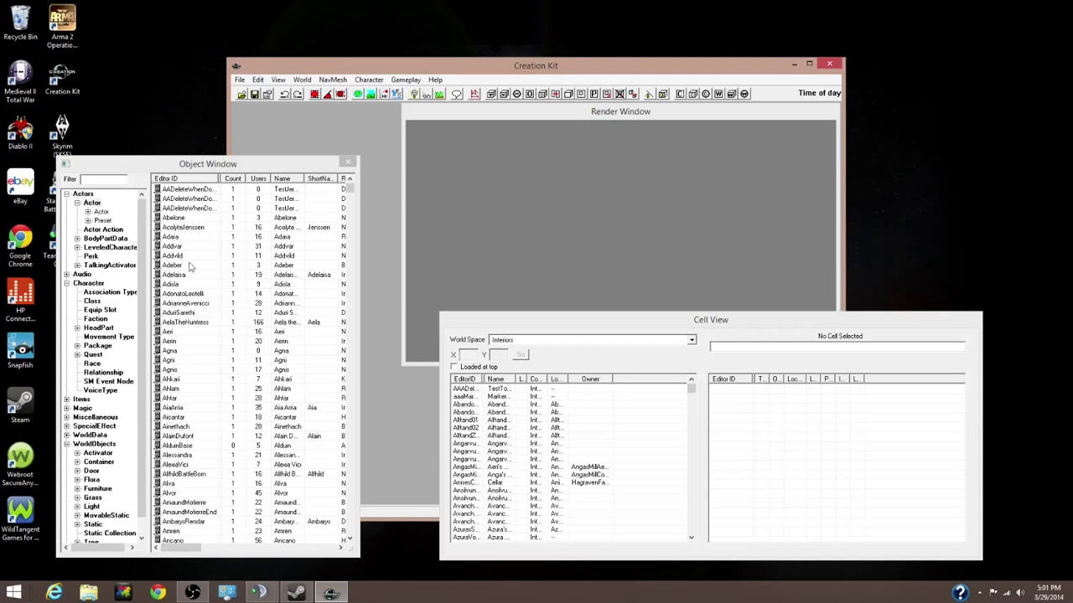
Move the Object Window closer to the Cell View and look through its object list and category tree.
left_click_drag(231, 164, 282, 144)
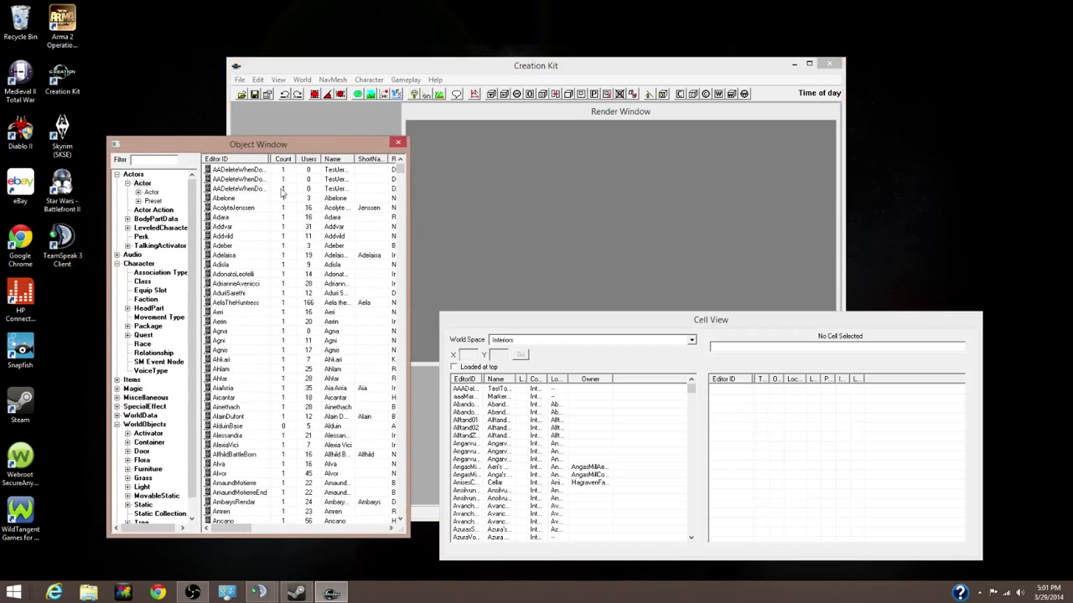
left_click_drag(400, 171, 415, 134)
mouse_move(334, 149)
left_mouse_down()
mouse_move(318, 148)
mouse_move(326, 165)
left_mouse_up()
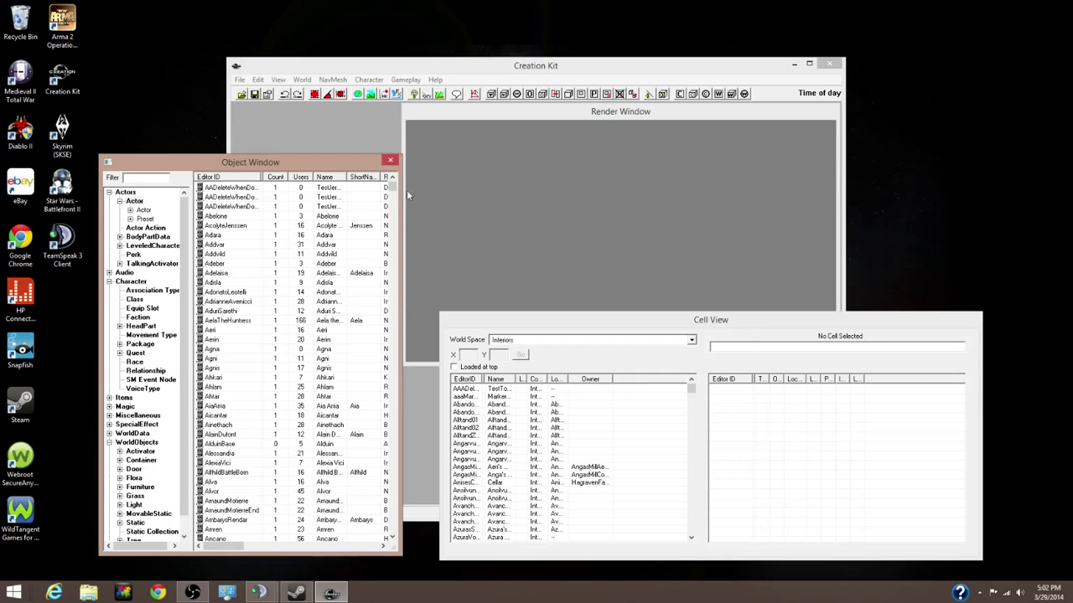
left_click_drag(389, 189, 422, 192)
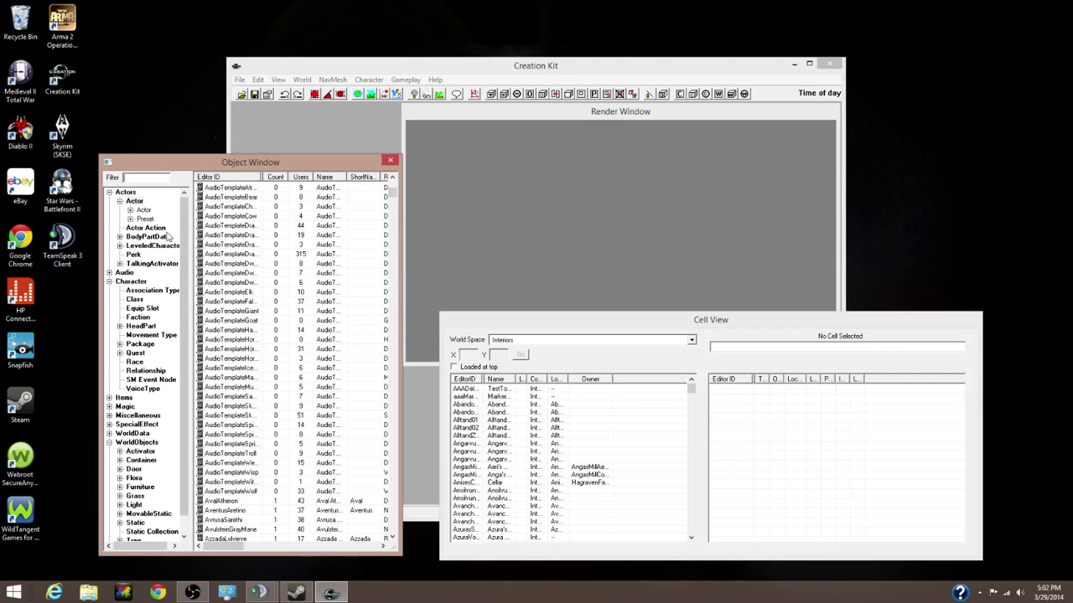
scroll(178, 222, "down", 1)
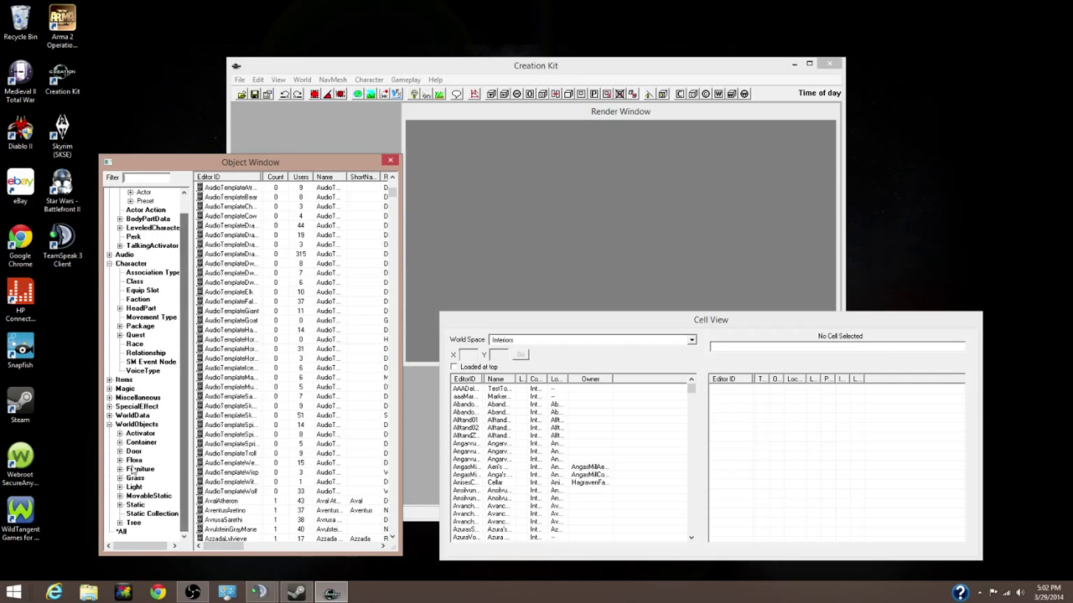
scroll(183, 227, "up", 1)
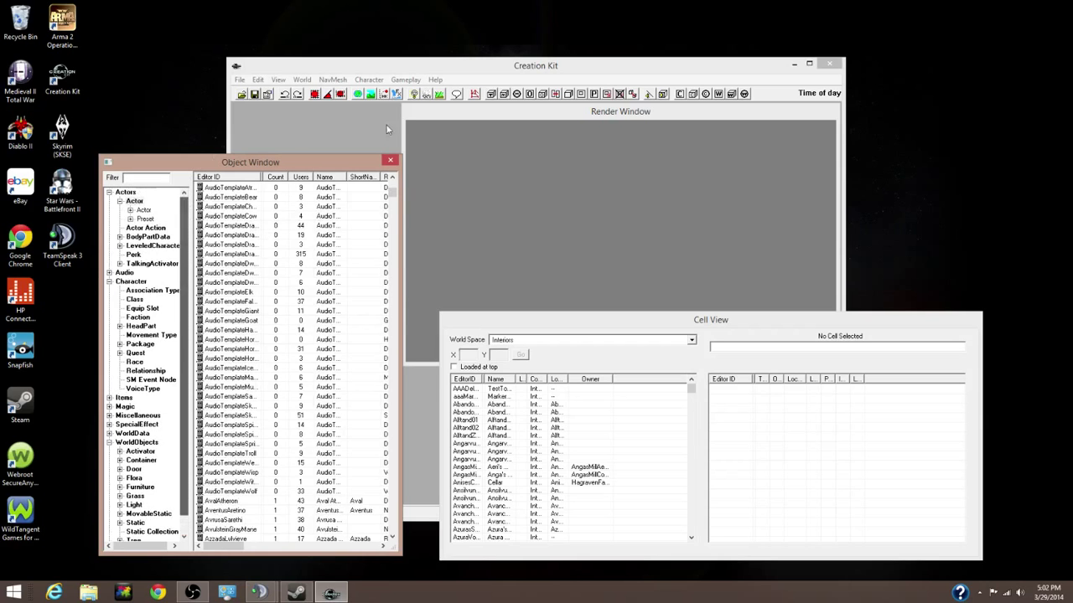
Expand the Actor category to its race subcategories, including AlduinRace, and list the entries of the Actor subcategory.
left_click(132, 202)
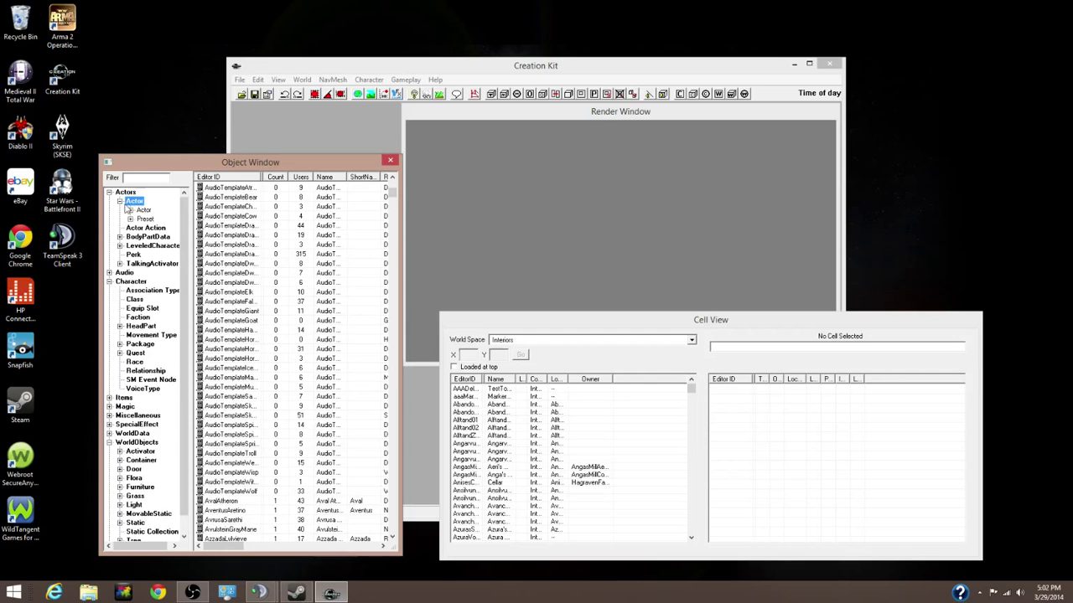
left_click(120, 202)
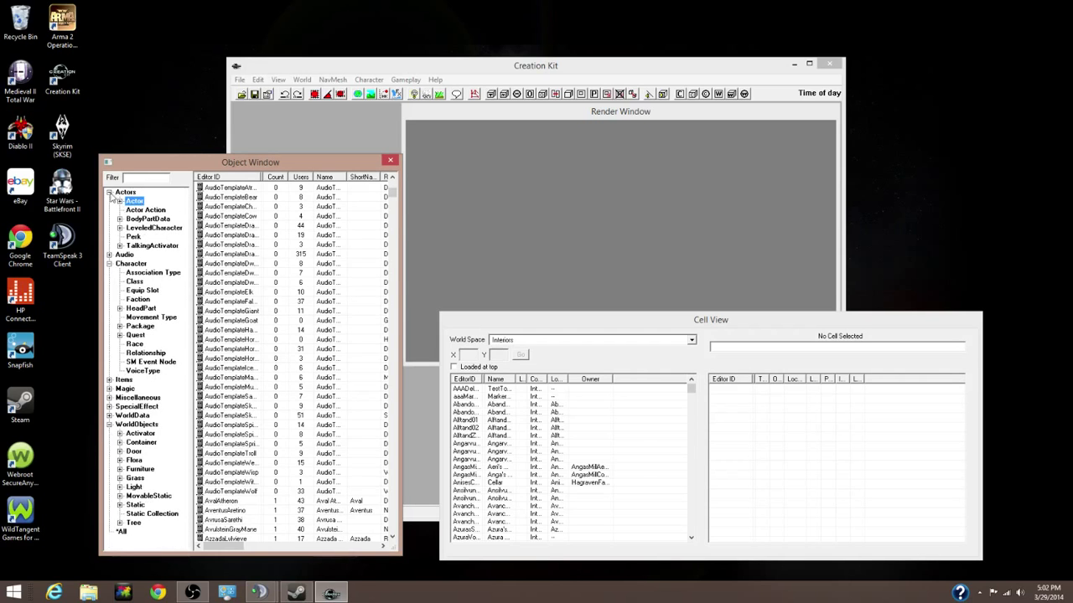
left_click(113, 194)
left_click(120, 202)
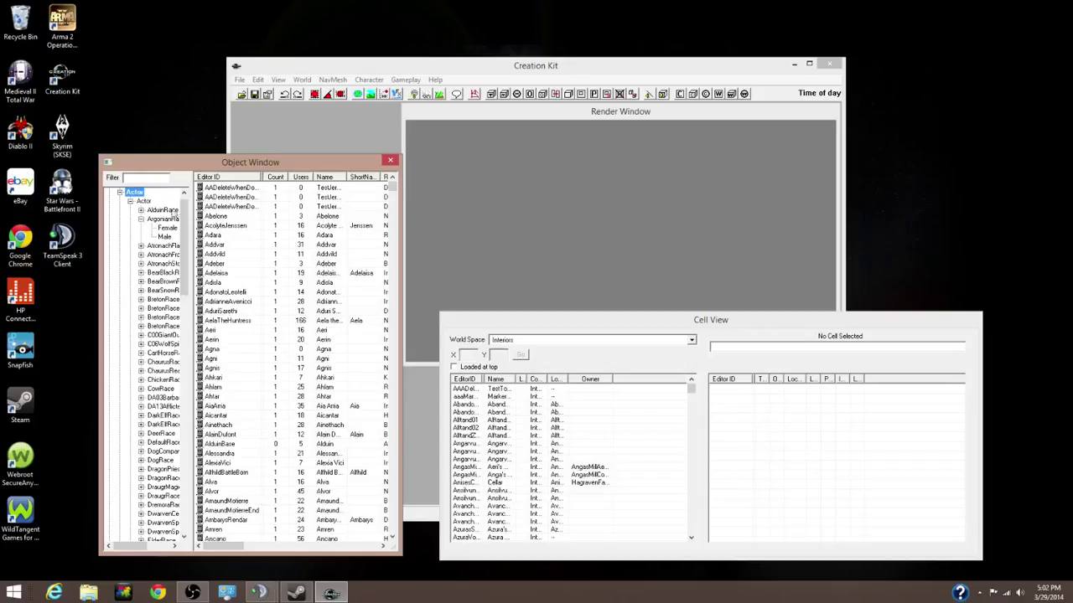
left_click(141, 210)
left_click(142, 210)
left_click(141, 210)
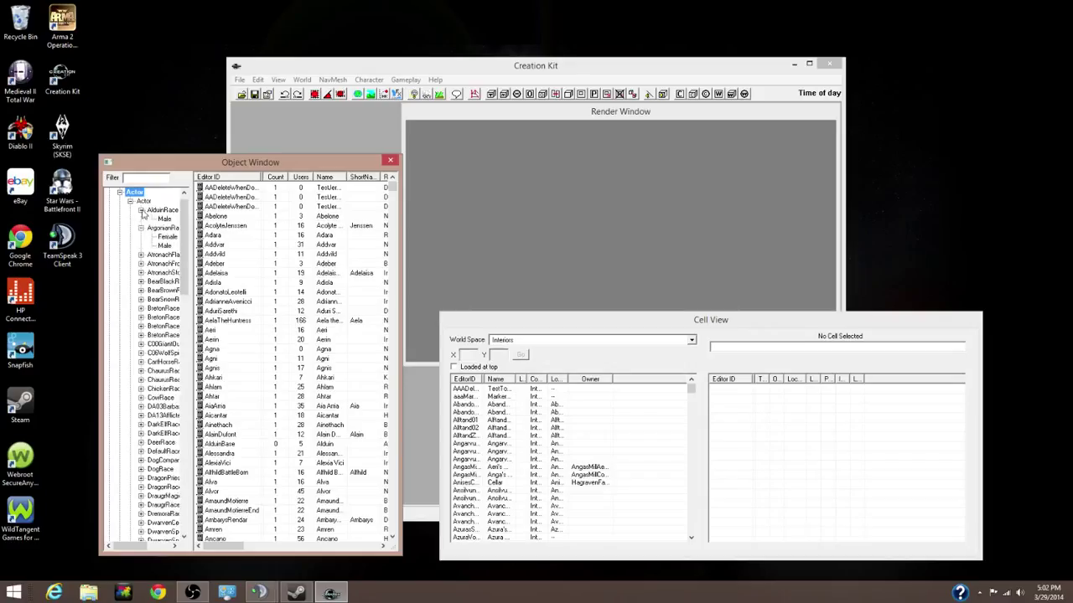
left_click(138, 202)
mouse_move(391, 186)
left_mouse_down()
mouse_move(391, 196)
mouse_move(390, 186)
left_mouse_up()
Create a new actor from the Object Window's actor list and place its Actor dialog beside the list.
right_click(227, 254)
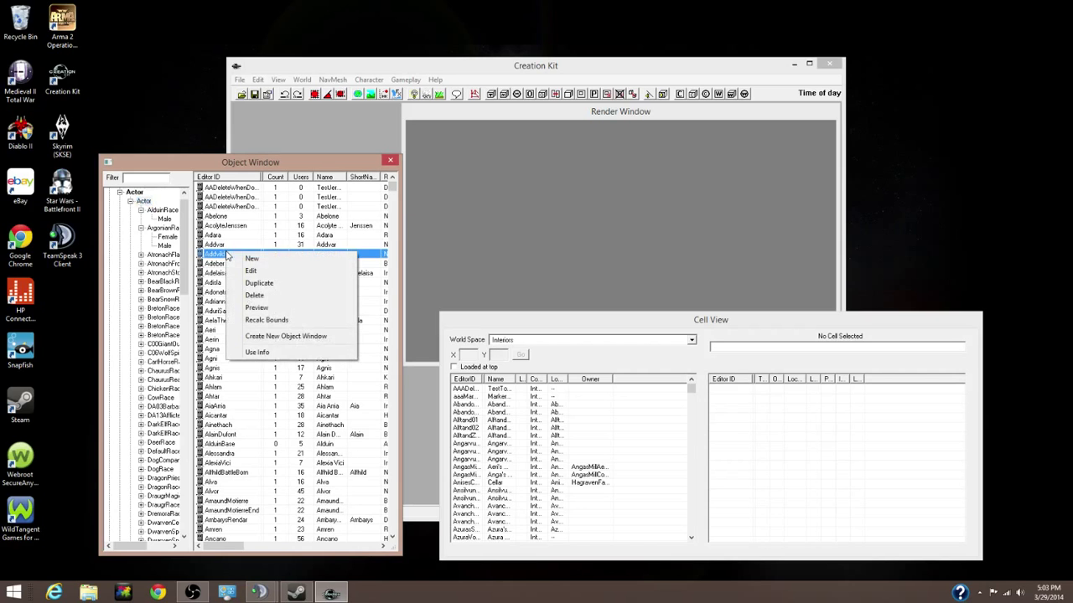
left_click(253, 260)
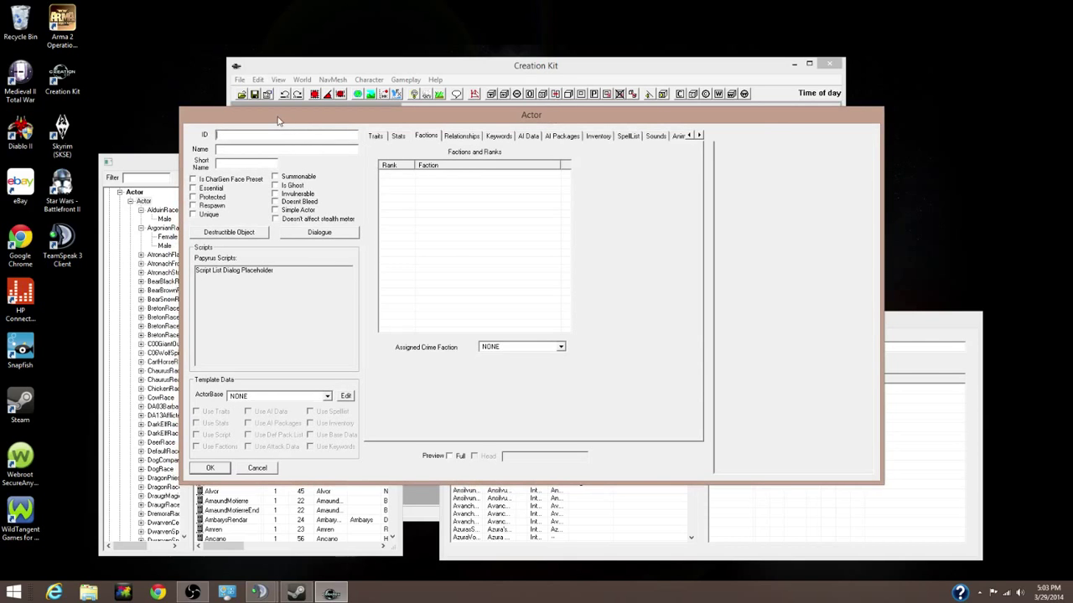
left_click_drag(278, 117, 570, 147)
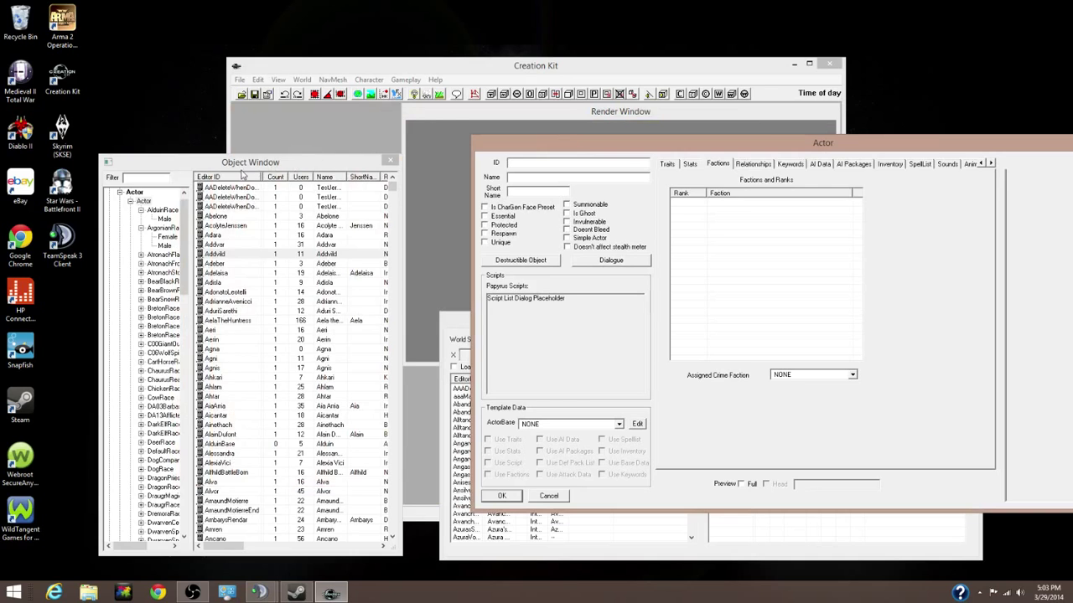
left_click_drag(241, 170, 240, 162)
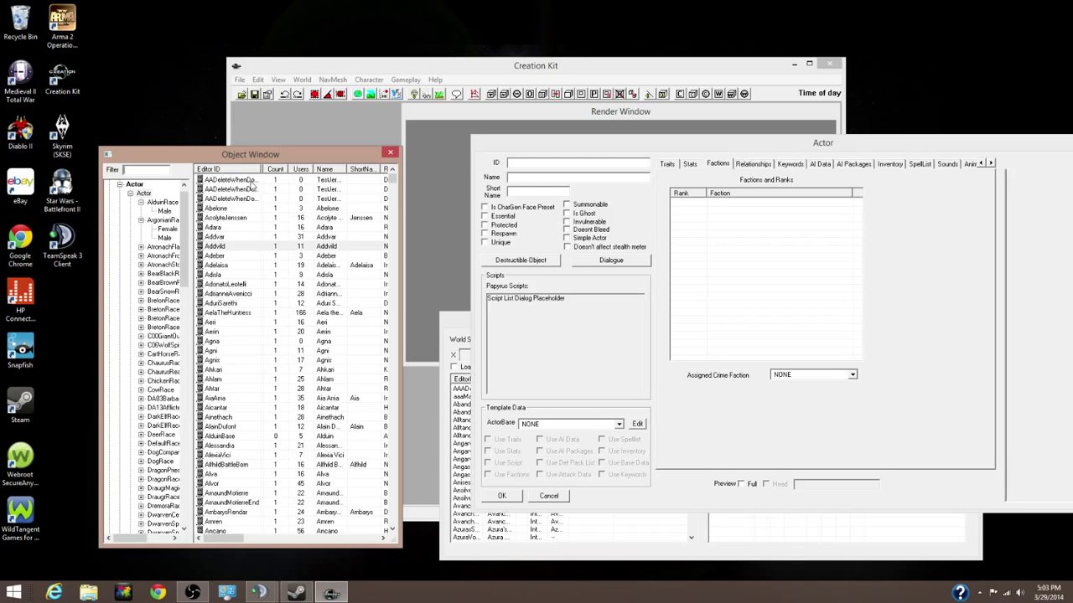
left_click(221, 240)
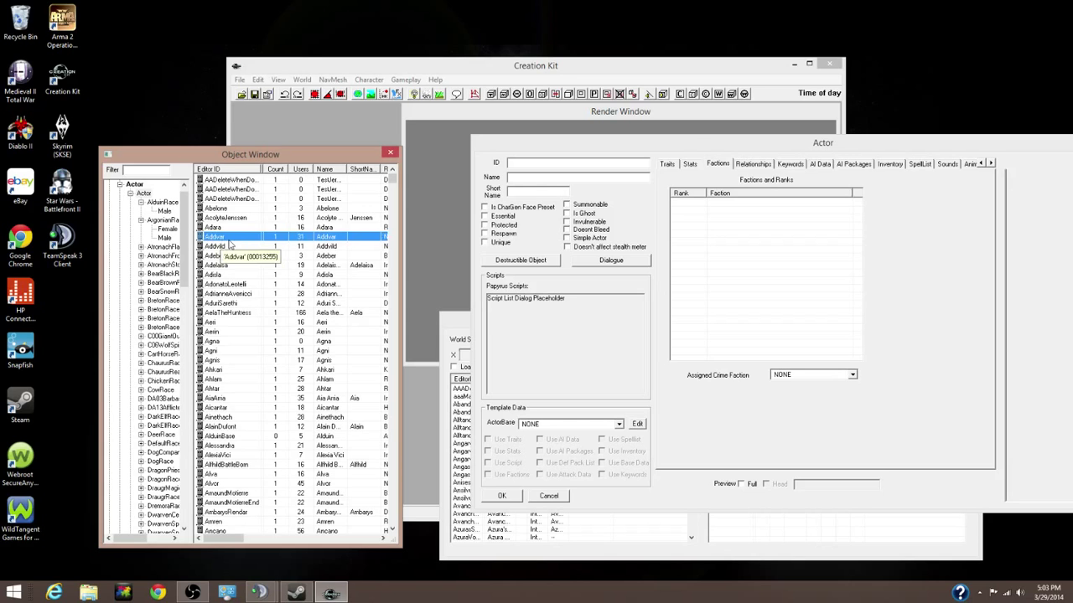
left_click(530, 167)
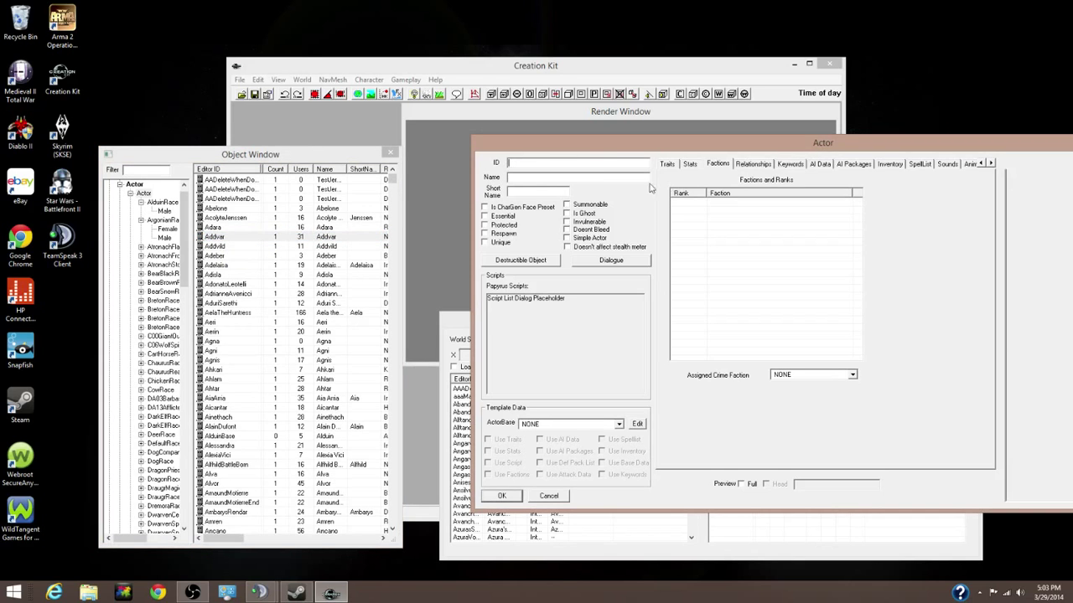
left_click_drag(603, 156, 548, 170)
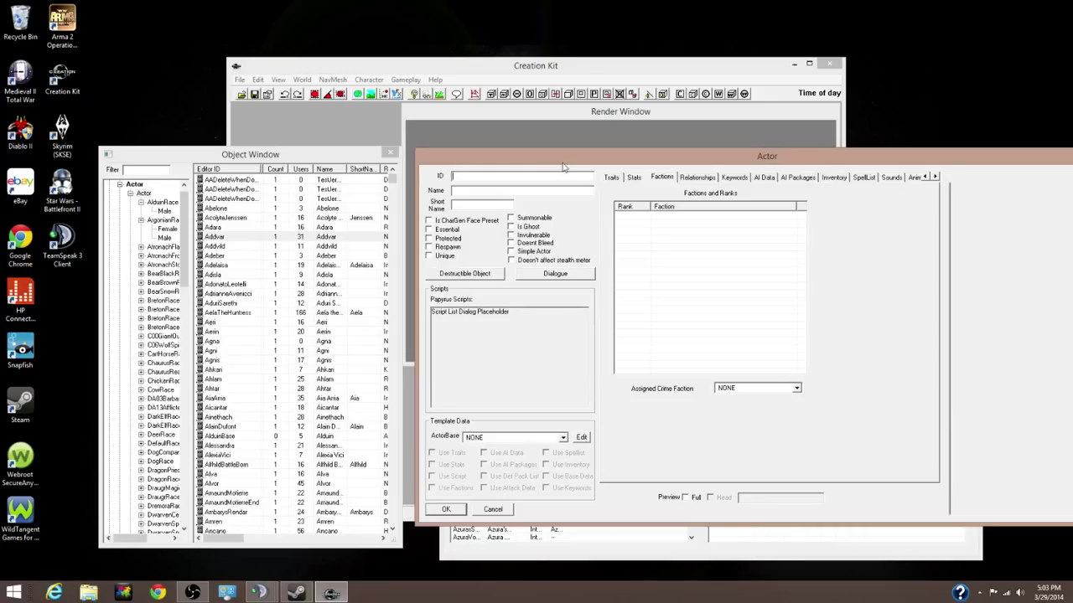
Set the new actor's ID to MODUncleSam, its name to Uncle Sam and its short name to Sam.
type("M")
type("DD Un")
type("cl")
type("e")
type(" San")
left_click(487, 190)
key("Tab")
type("le")
type(" Sam")
type("Sam")
Try the Unique and Essential flags on the new actor, leaving both cleared.
left_click(428, 256)
left_click(428, 255)
left_click(428, 256)
left_click(428, 230)
left_click(428, 231)
Set the actor's race to NordRace in its traits.
left_click(635, 178)
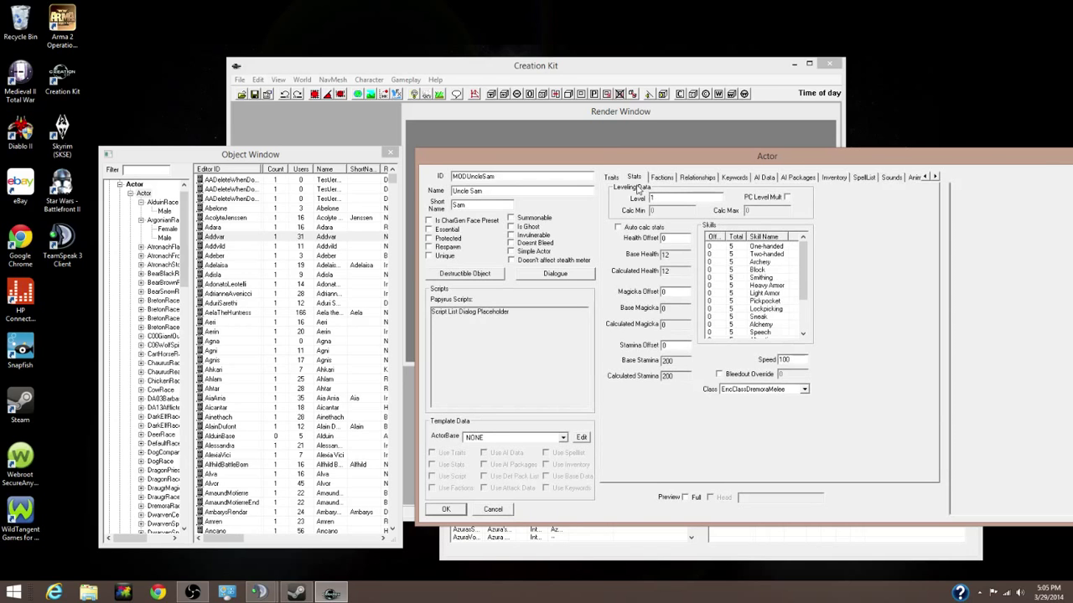
left_click(615, 179)
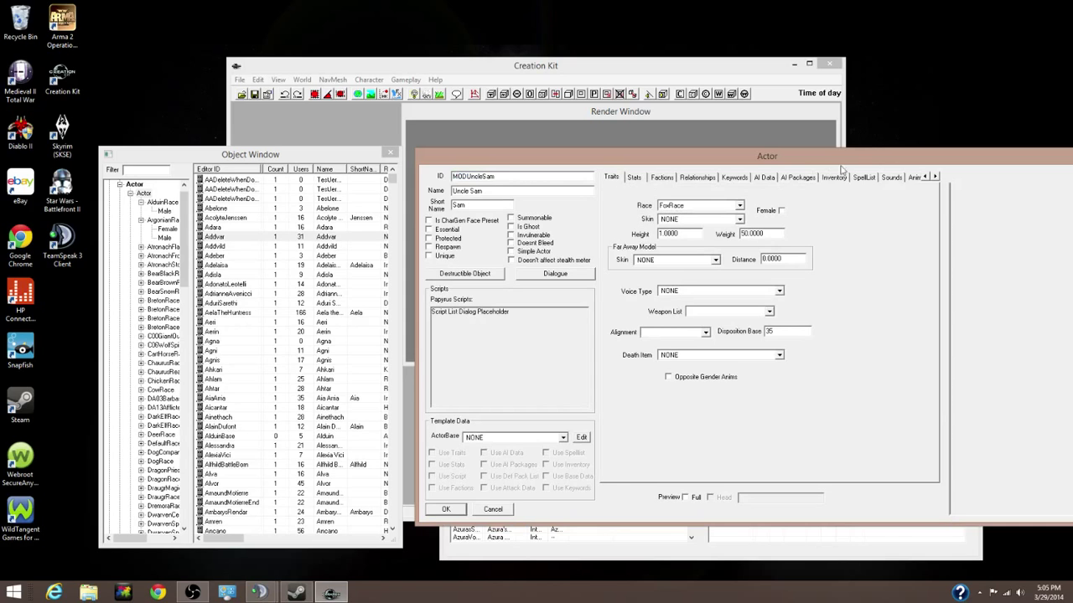
left_click(936, 177)
left_click(936, 177)
left_click(925, 177)
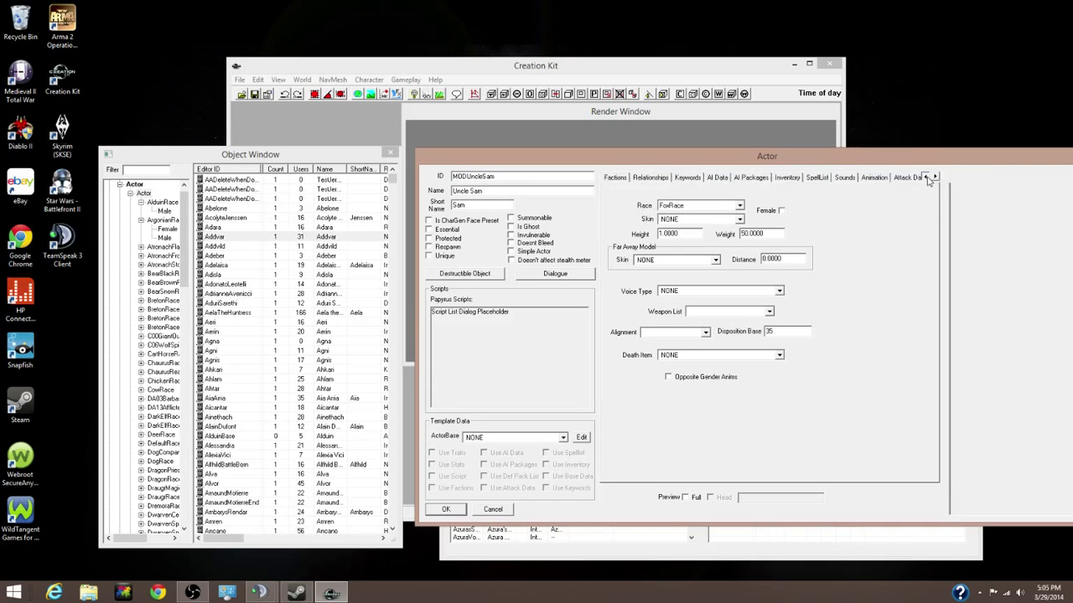
left_click(925, 176)
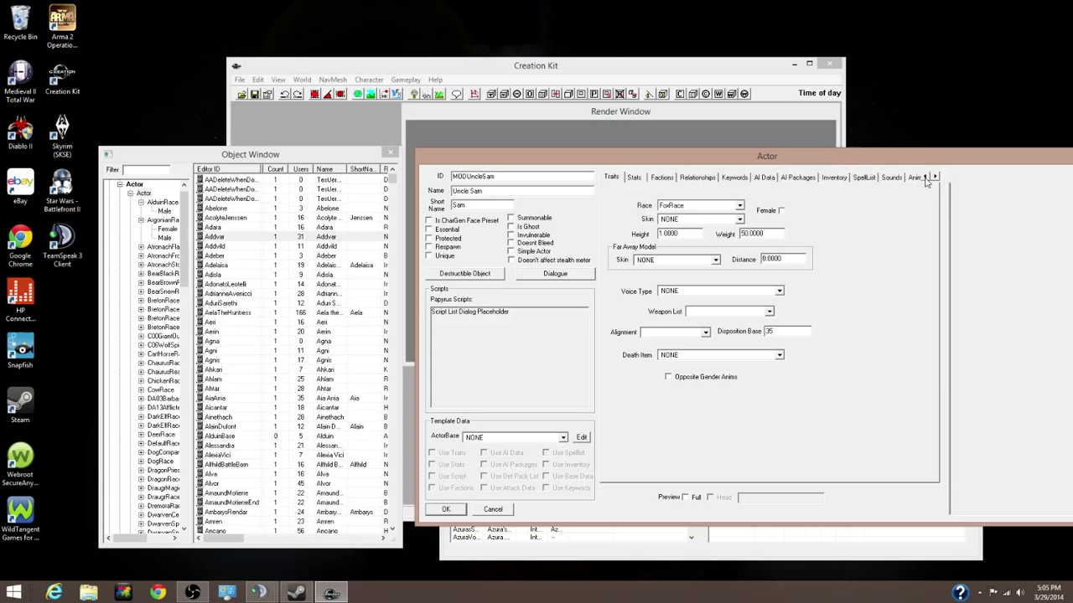
left_click(738, 206)
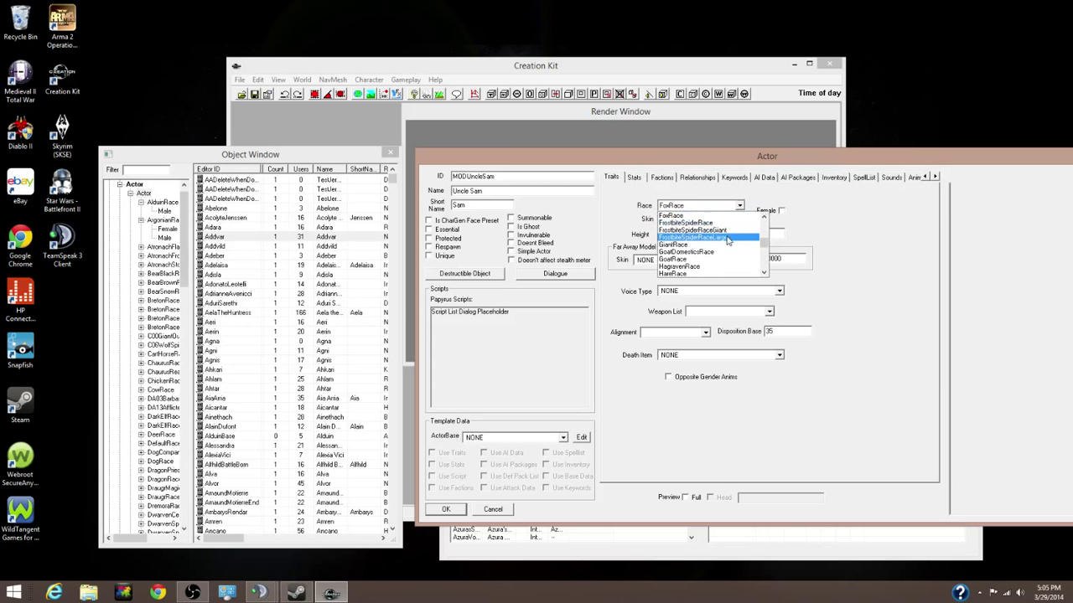
scroll(709, 243, "down", 2)
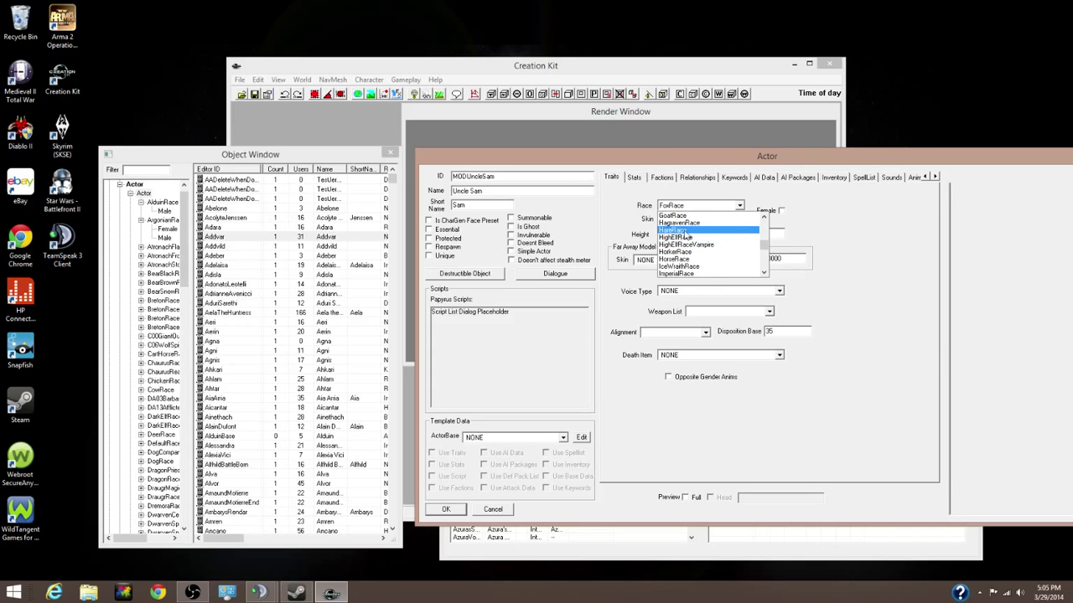
scroll(690, 249, "down", 2)
scroll(700, 261, "down", 3)
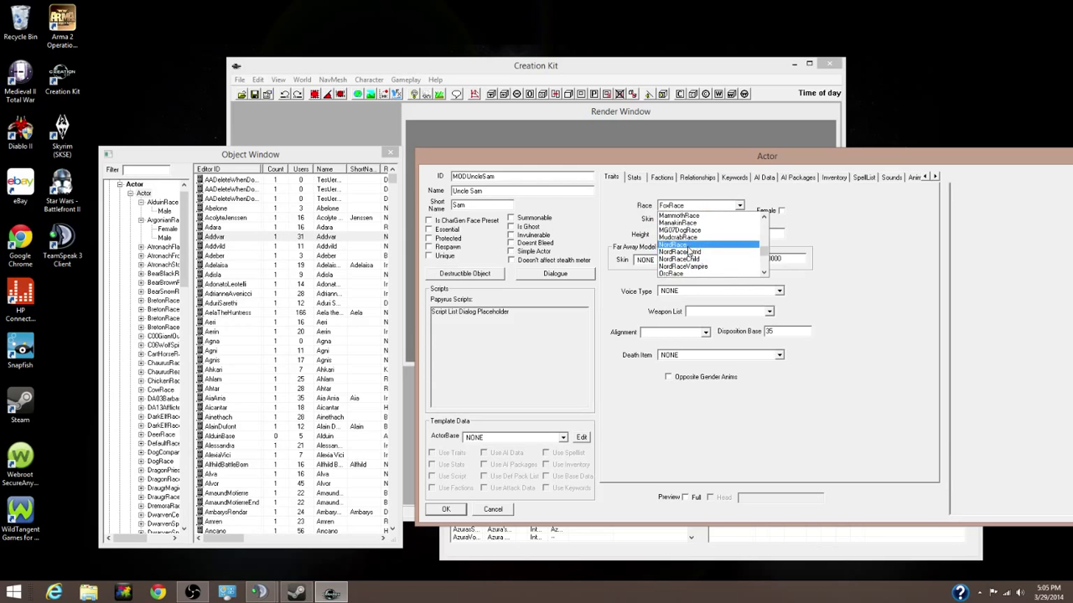
left_click(695, 245)
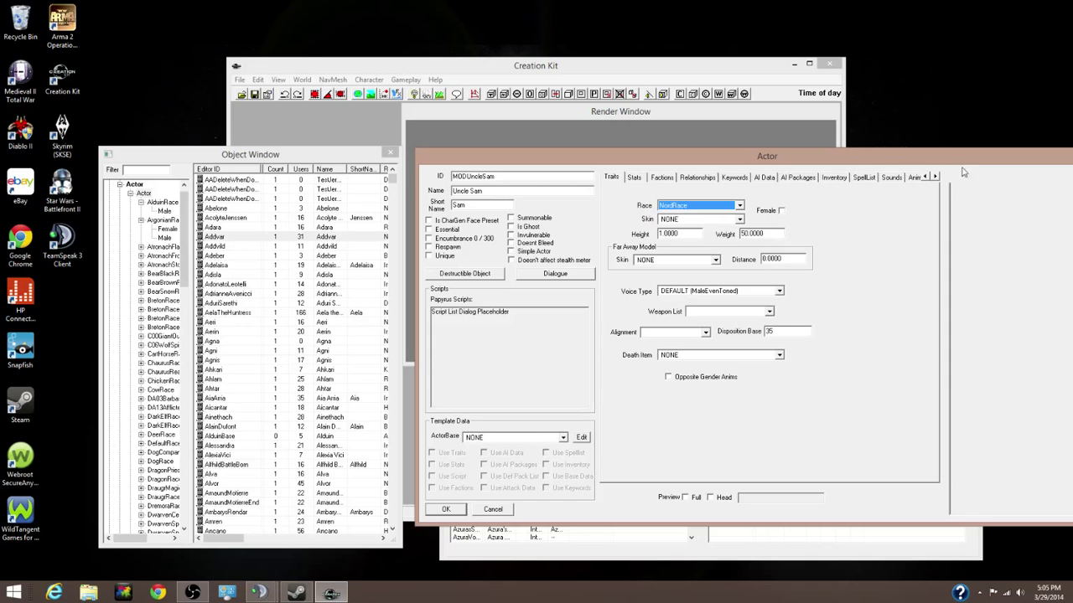
Reposition the Actor dialog so its preview area is fully on screen and enable the full-body preview.
left_click_drag(956, 160, 901, 160)
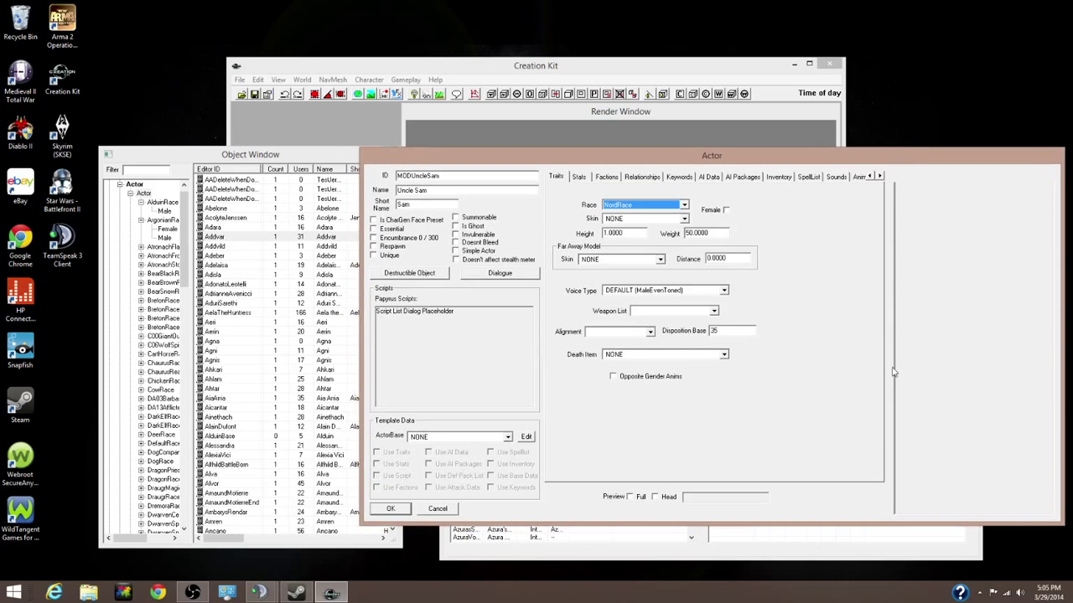
left_click(629, 497)
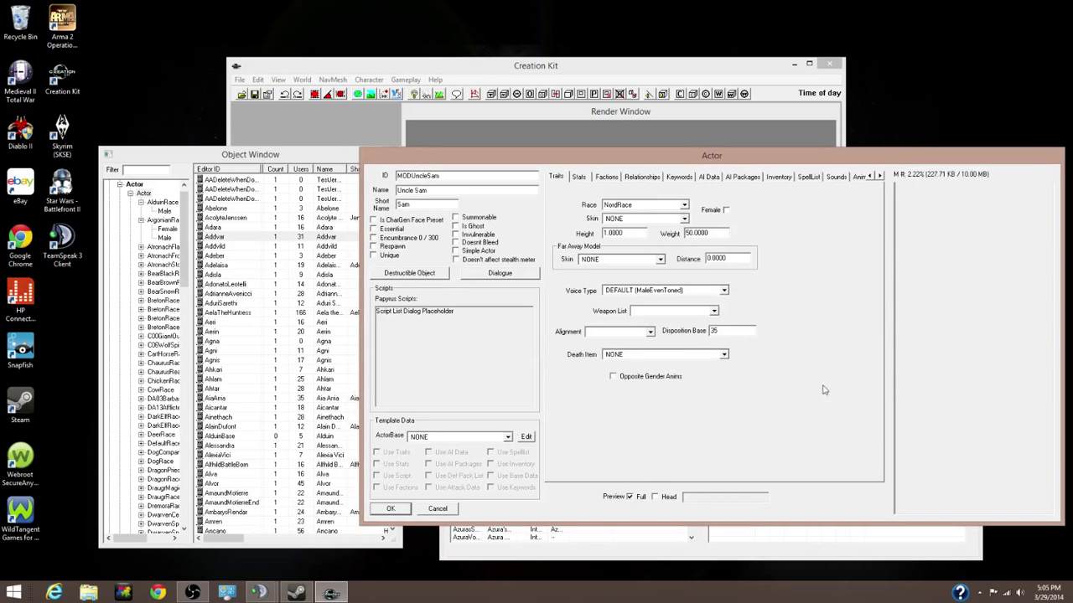
left_click_drag(979, 307, 926, 286)
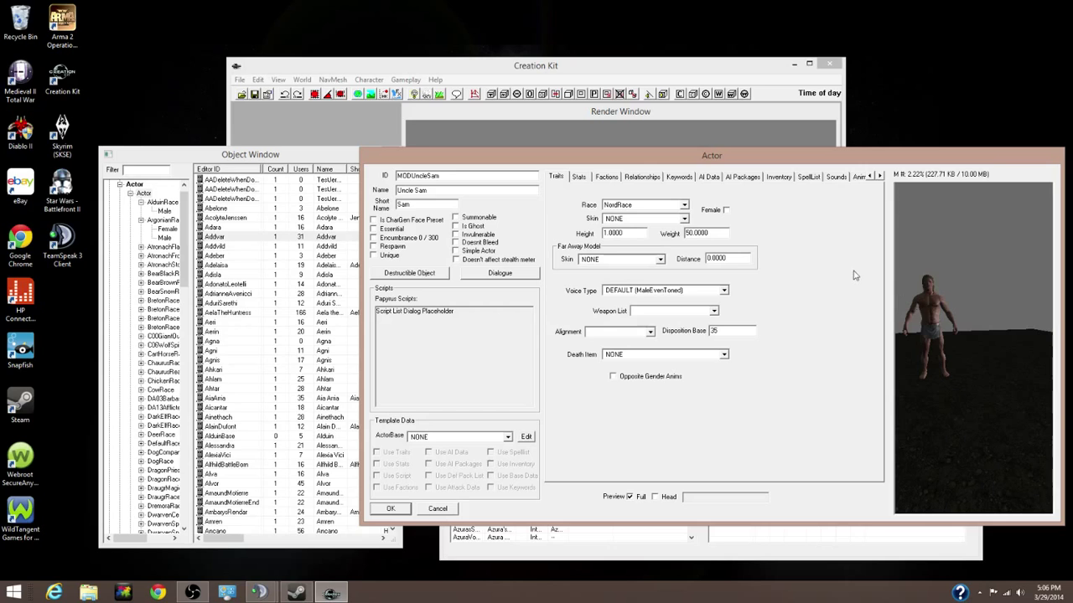
Examine the Nord actor's full-body preview from different distances.
mouse_move(927, 321)
left_mouse_down()
mouse_move(856, 325)
mouse_move(937, 319)
mouse_move(922, 328)
left_mouse_up()
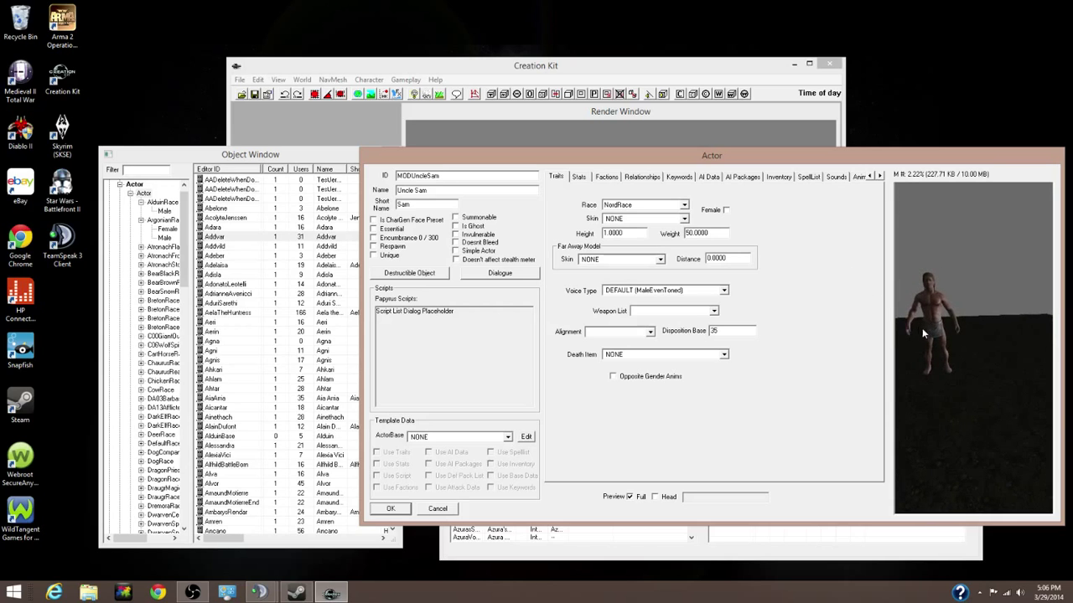
scroll(935, 333, "up", 4)
scroll(935, 331, "down", 5)
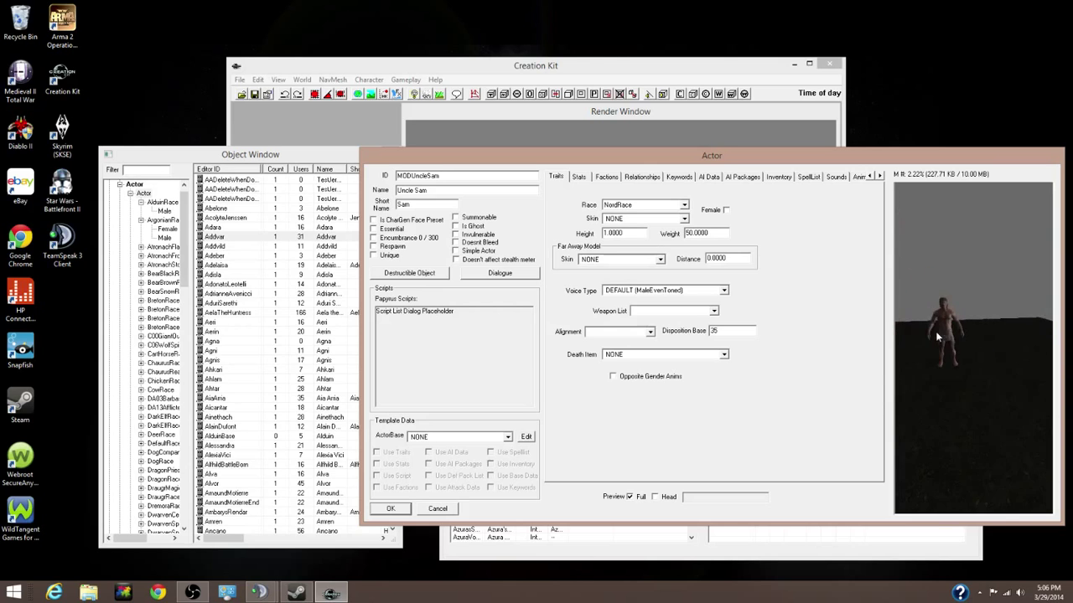
scroll(935, 331, "up", 5)
scroll(937, 332, "down", 5)
scroll(941, 330, "up", 5)
scroll(942, 334, "down", 3)
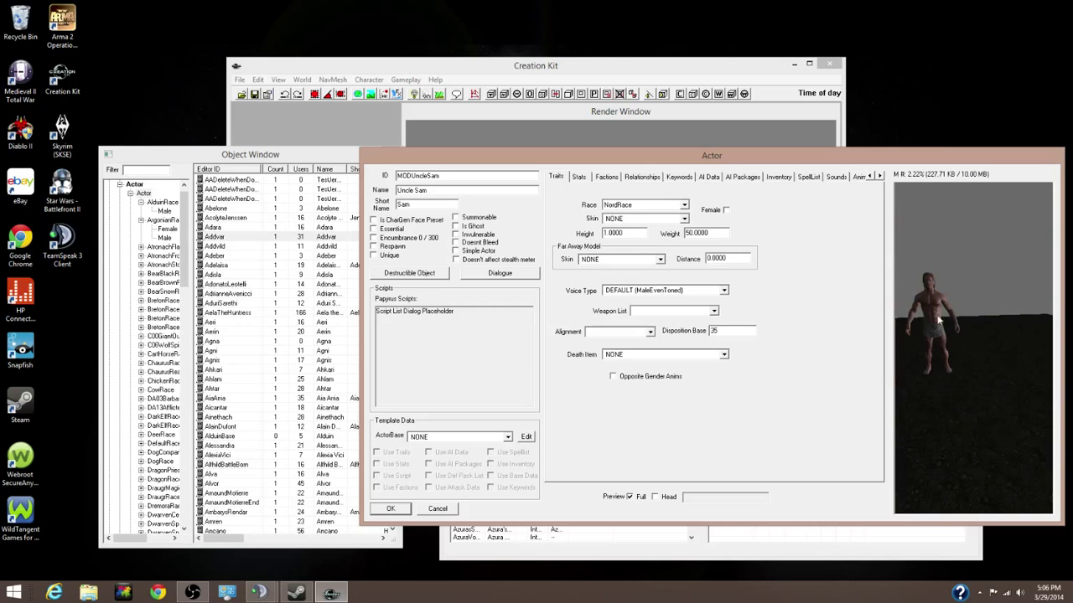
scroll(951, 318, "down", 2)
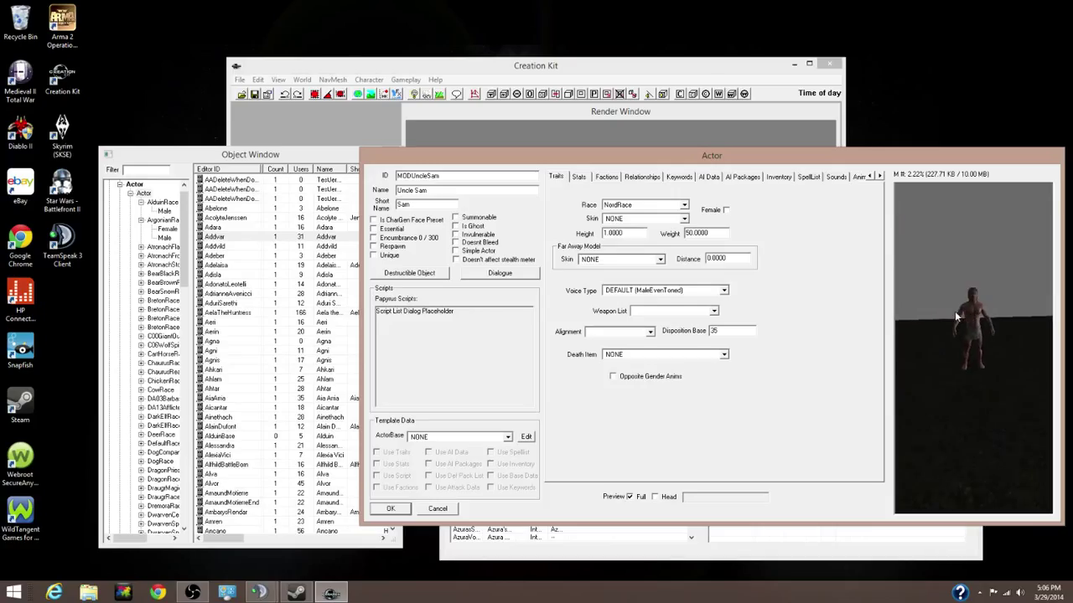
scroll(962, 317, "up", 3)
scroll(964, 315, "down", 3)
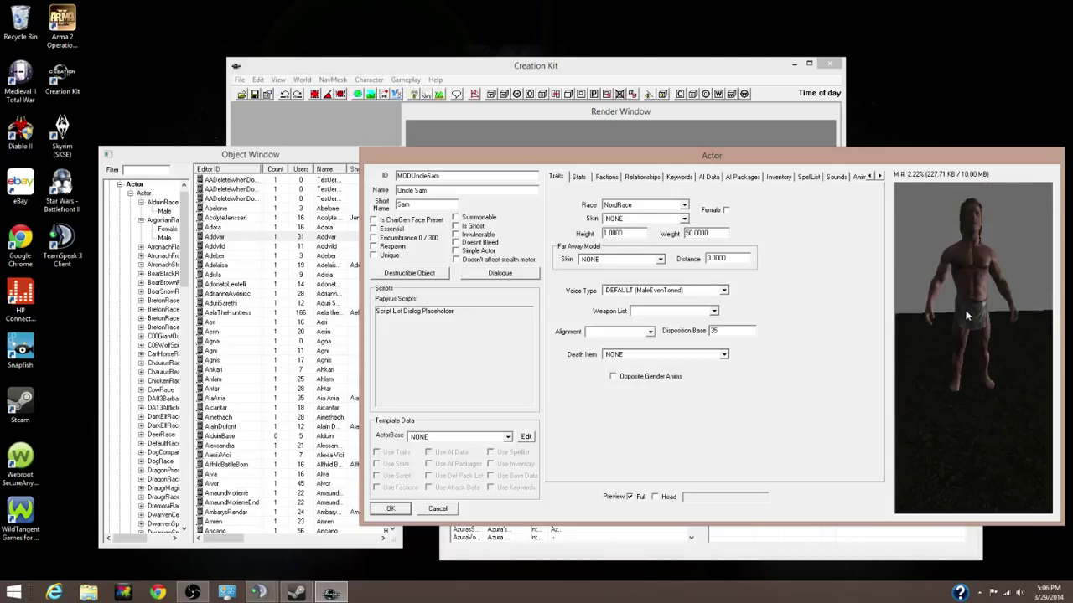
scroll(972, 314, "up", 3)
scroll(970, 310, "down", 3)
scroll(972, 317, "up", 2)
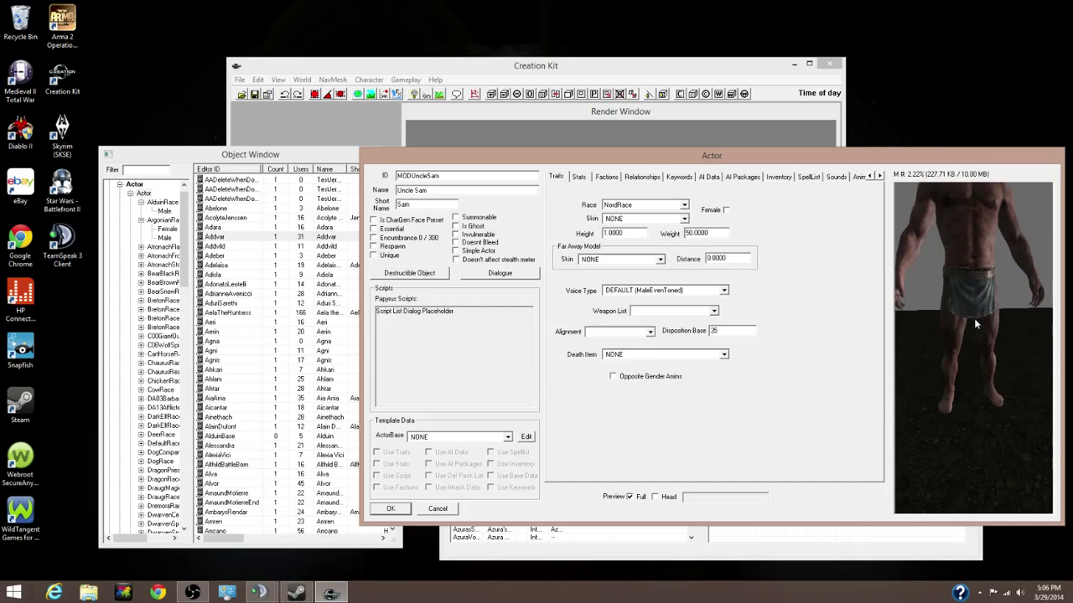
Set the preview camera's standard zoom speed to 0.25 in the preferences and test zooming on the actor.
right_click(975, 325)
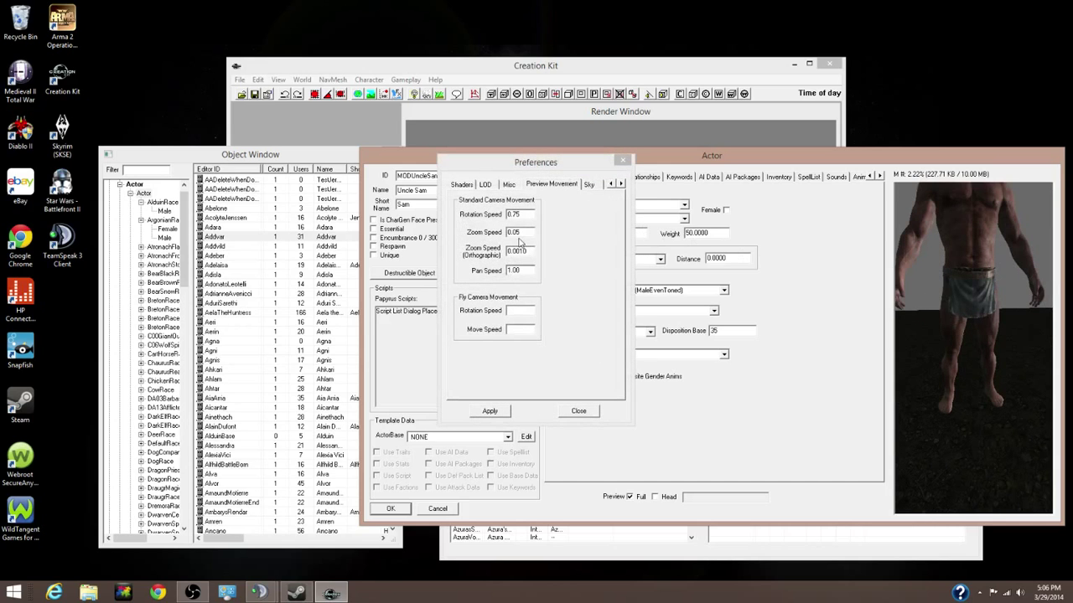
left_click_drag(513, 233, 518, 233)
type("2")
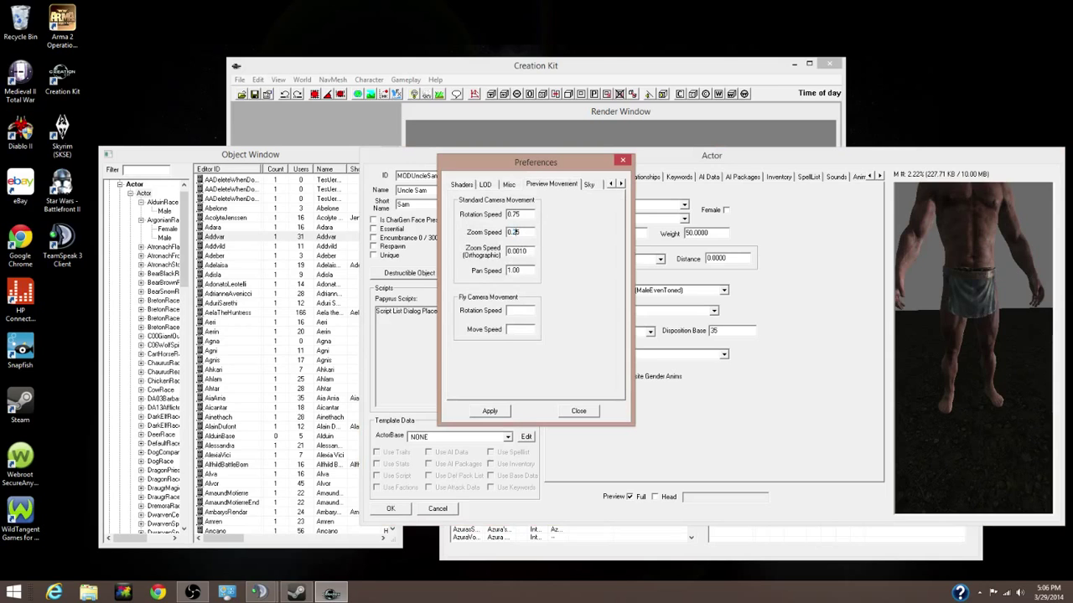
left_click(490, 411)
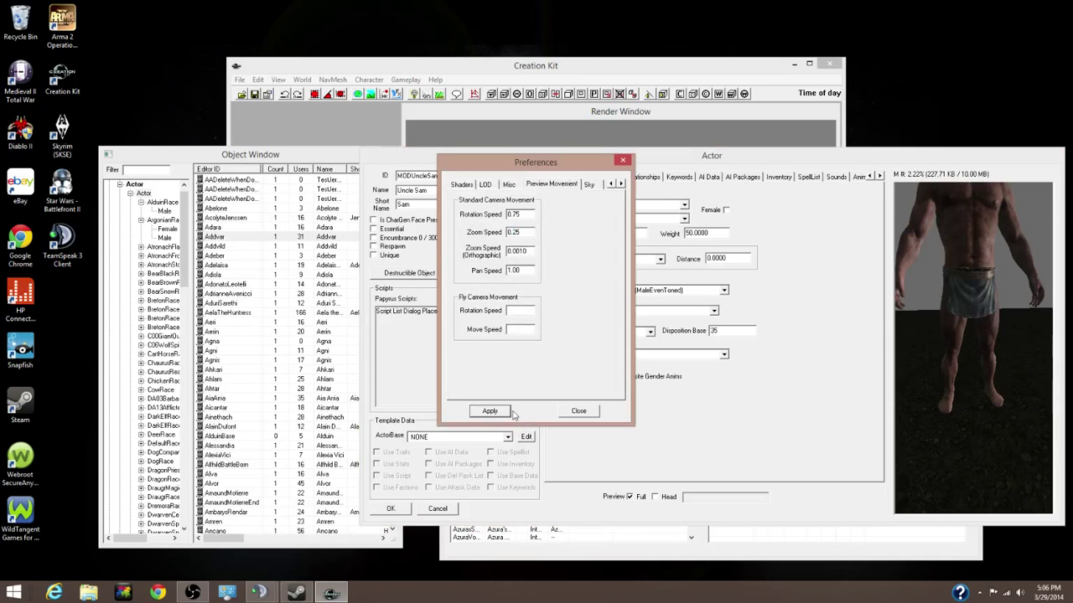
left_click(578, 411)
scroll(932, 380, "down", 5)
scroll(965, 360, "up", 10)
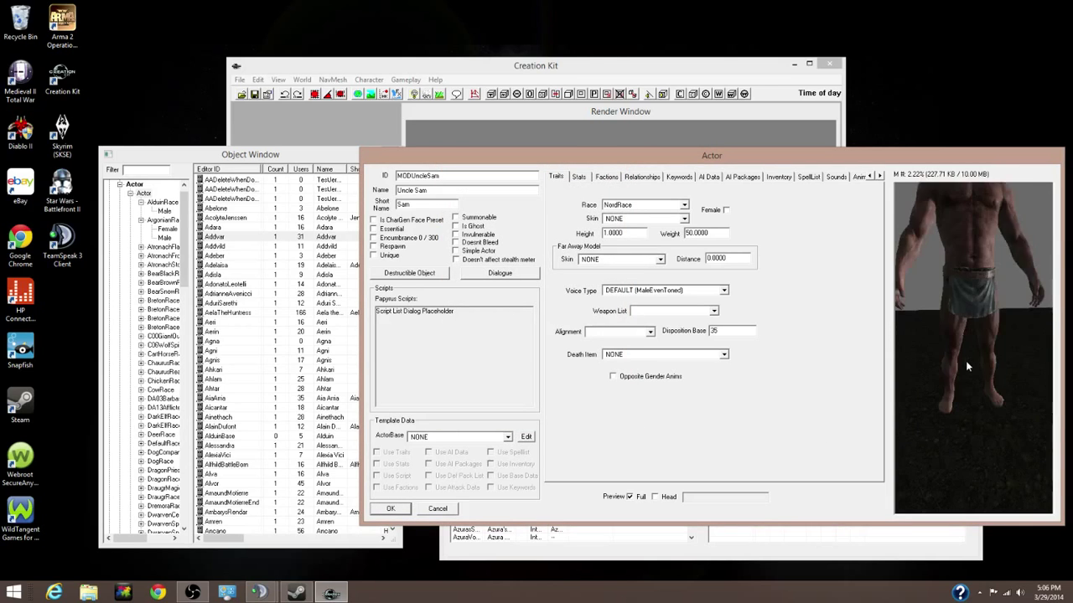
scroll(965, 360, "down", 5)
scroll(966, 359, "up", 3)
scroll(969, 352, "down", 2)
Restore the preview camera's standard zoom speed to 0.05 and close the preferences.
right_click(974, 341)
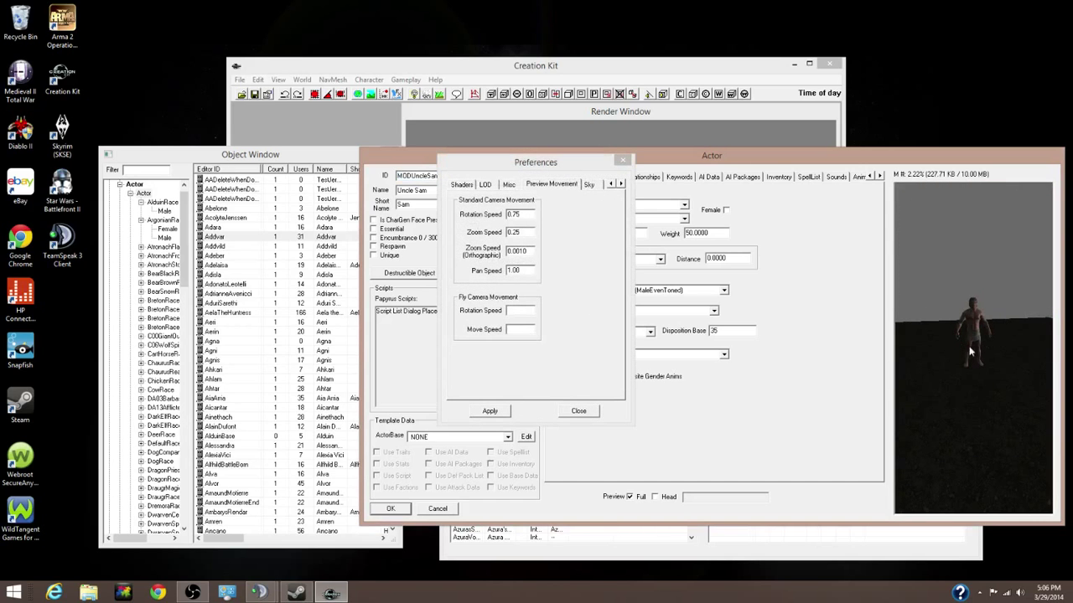
left_click(510, 185)
left_click(546, 188)
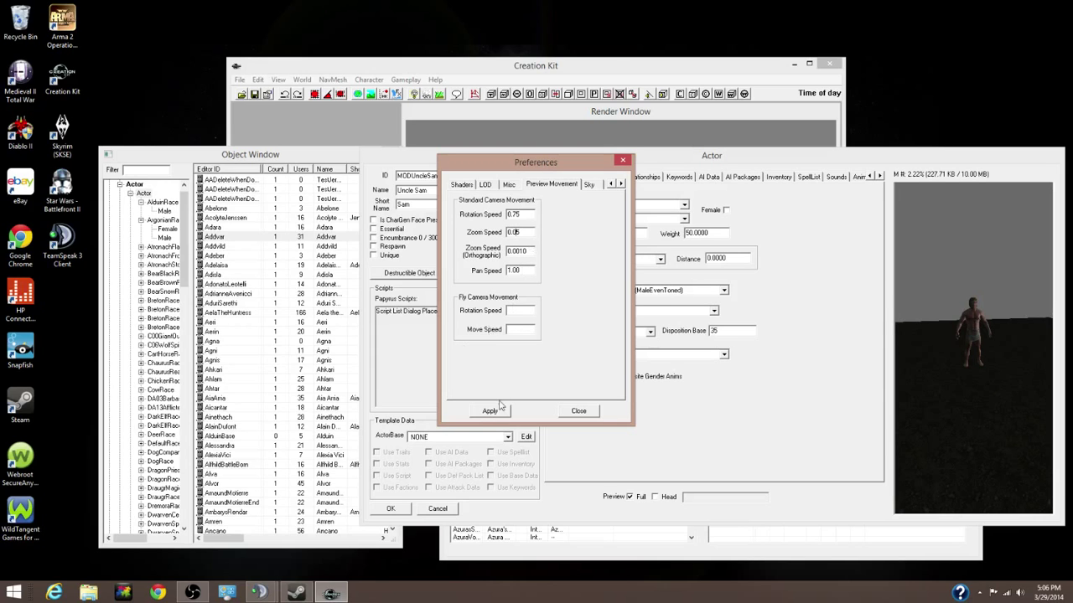
left_click(578, 411)
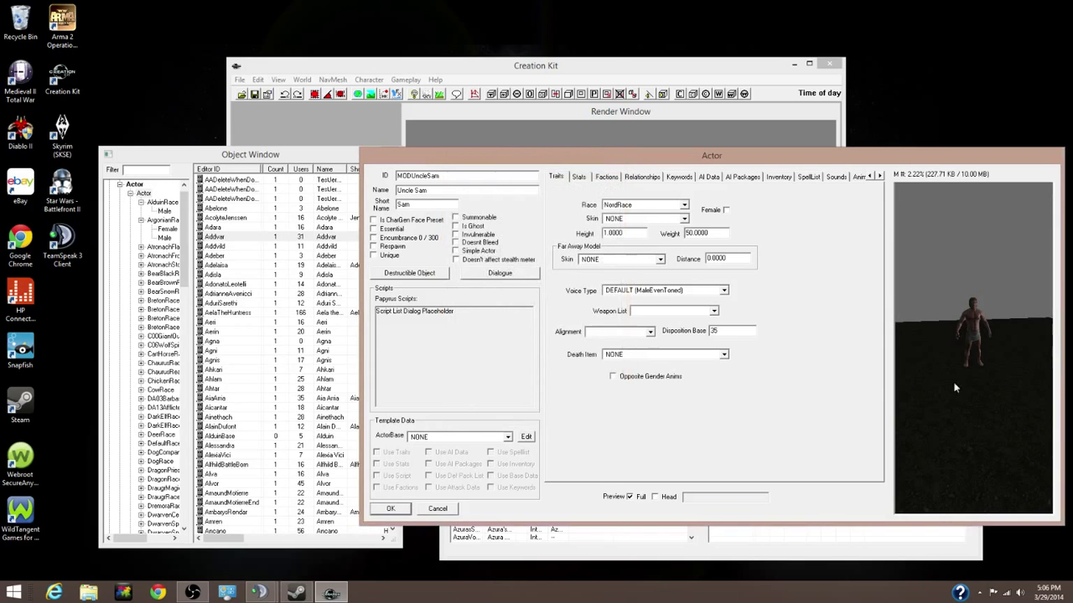
Recheck the preview movement preferences and inspect the actor's full figure up close in the preview.
scroll(978, 367, "up", 5)
scroll(978, 365, "down", 4)
right_click(973, 330)
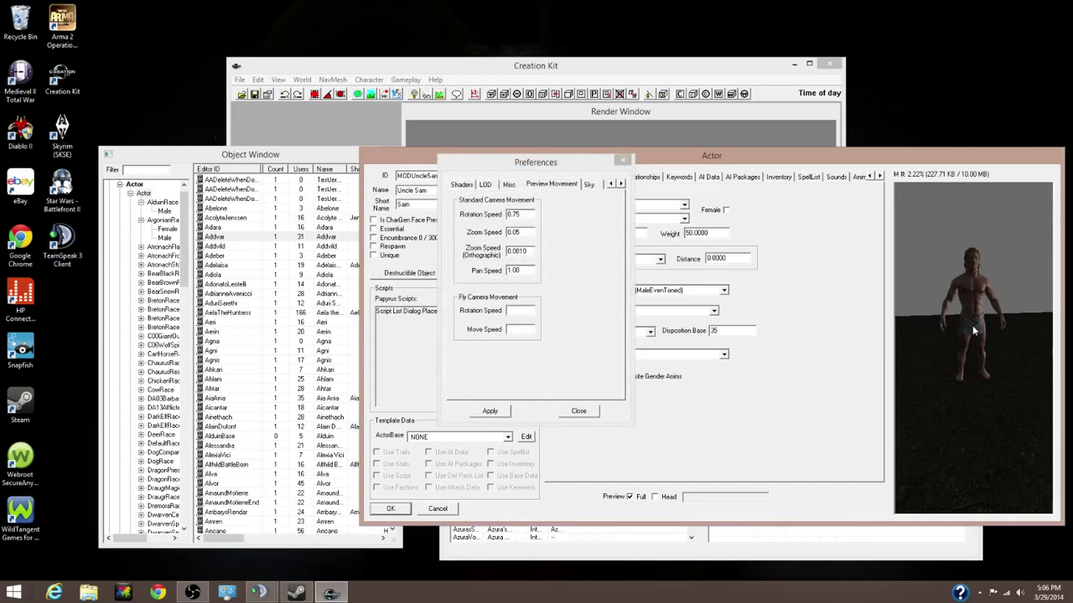
left_click(624, 160)
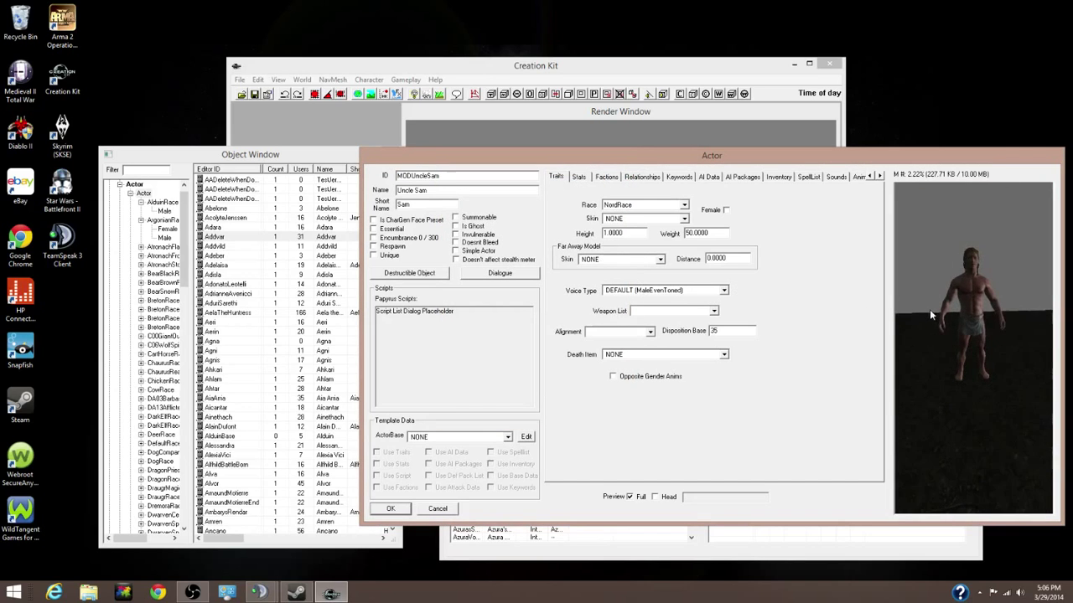
scroll(969, 314, "up", 2)
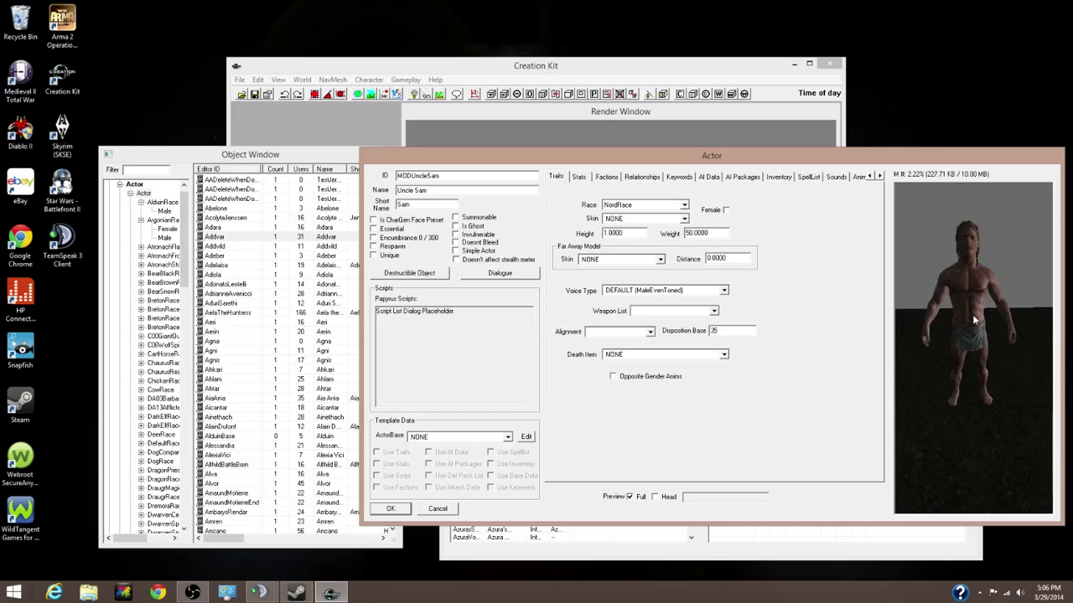
scroll(972, 317, "up", 3)
scroll(972, 317, "down", 2)
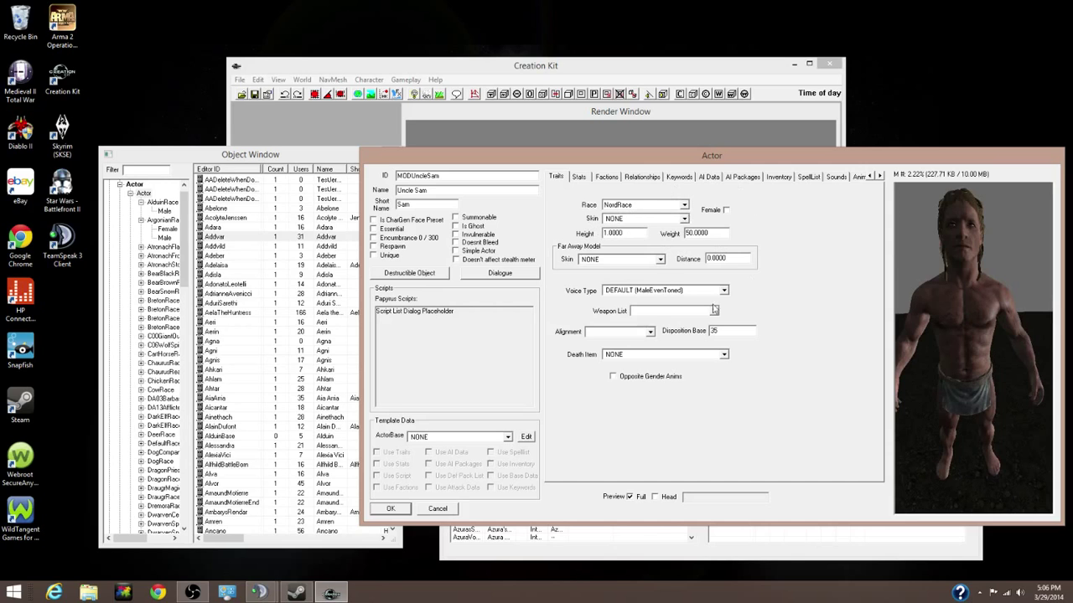
Try the Female flag on the actor, check the preview, and clear the flag again.
left_click(578, 179)
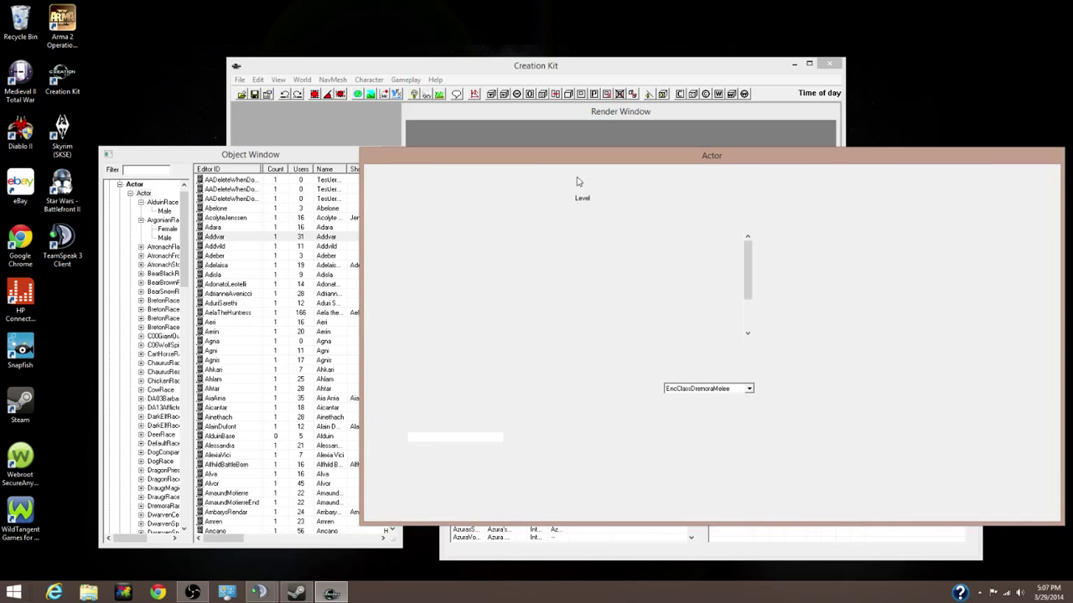
left_click(563, 181)
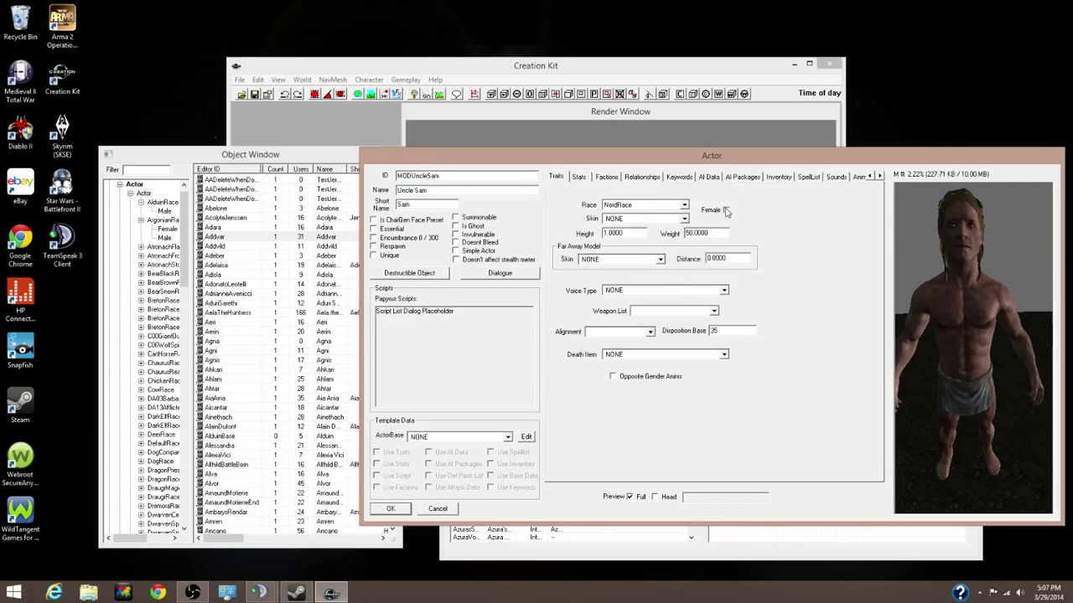
left_click(726, 211)
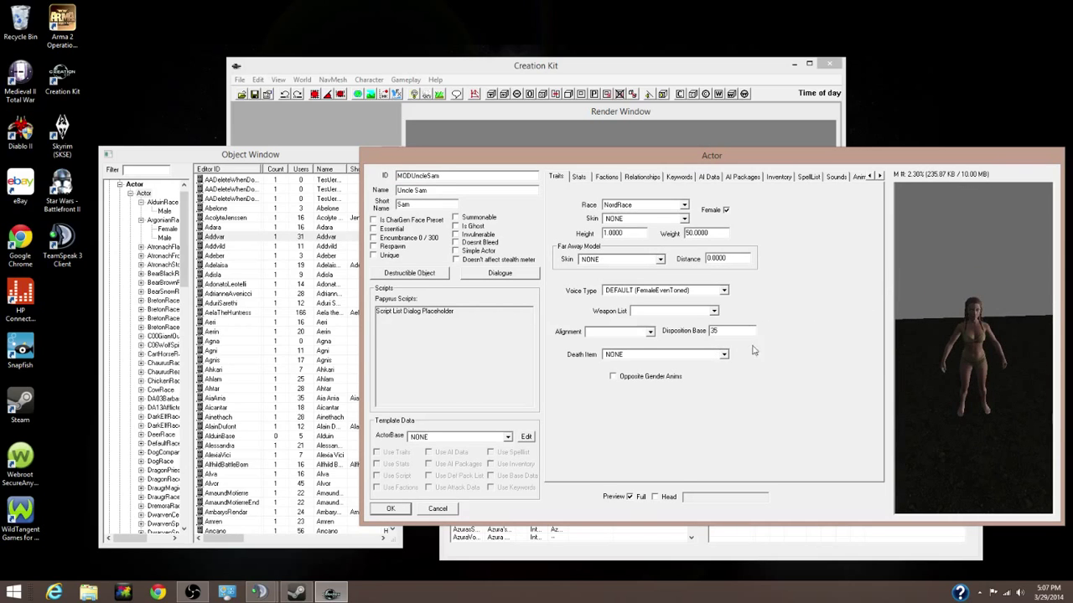
left_click(630, 498)
left_click(726, 210)
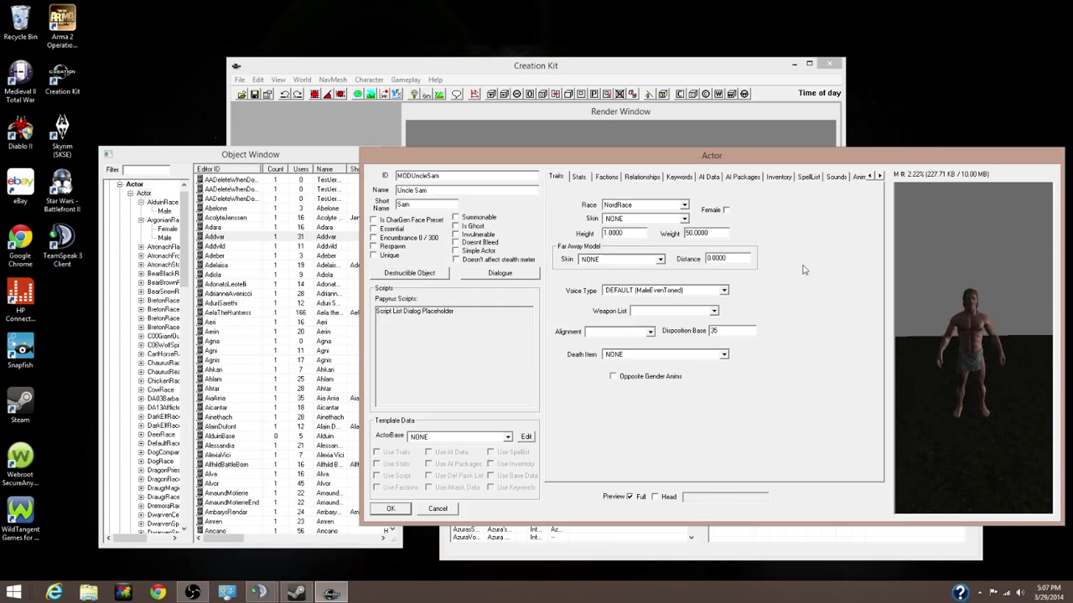
Set the actor's level to 15, enable automatic stat calculation and review the skills list.
left_click(582, 179)
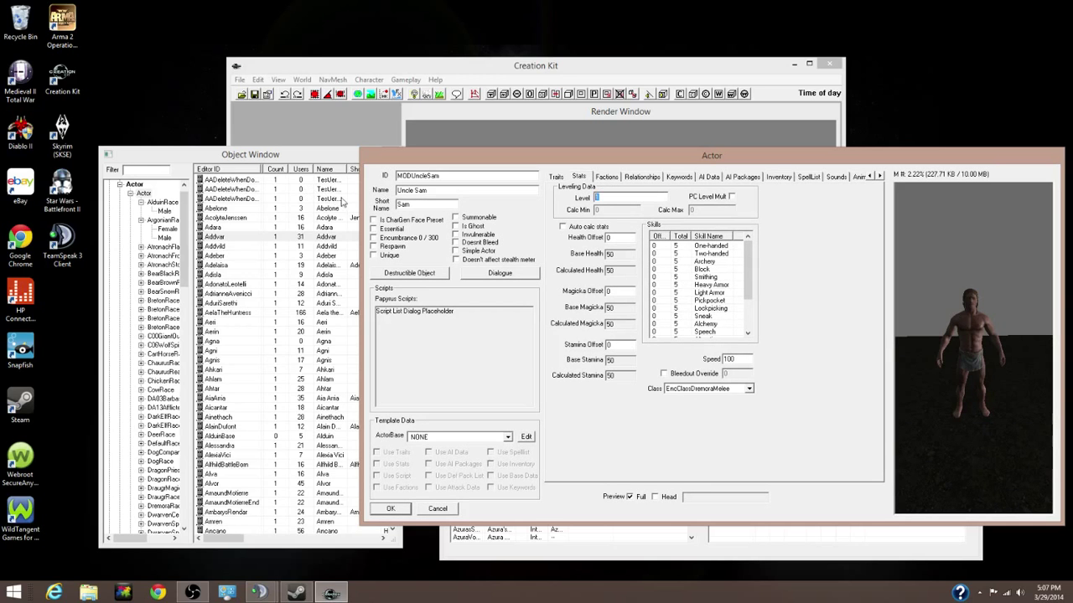
key("BackSpace")
type("15")
mouse_move(751, 264)
left_mouse_down()
mouse_move(750, 295)
mouse_move(752, 245)
left_mouse_up()
left_click(562, 227)
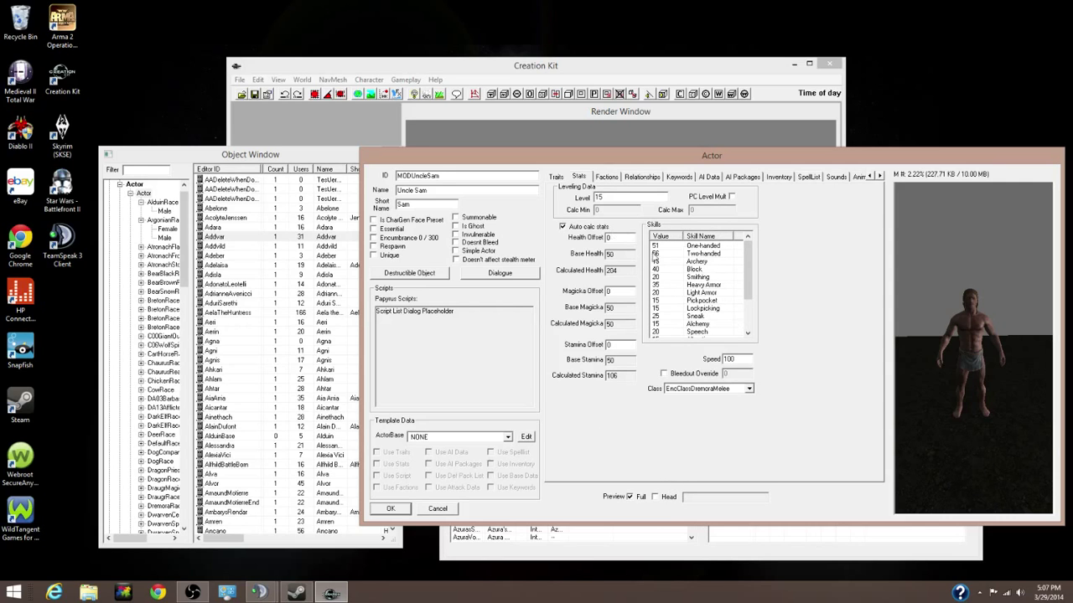
mouse_move(752, 261)
left_mouse_down()
mouse_move(753, 294)
mouse_move(746, 252)
left_mouse_up()
Set the actor's AI aggression to Frenzied and the confidence to Foolhardy.
left_click(706, 180)
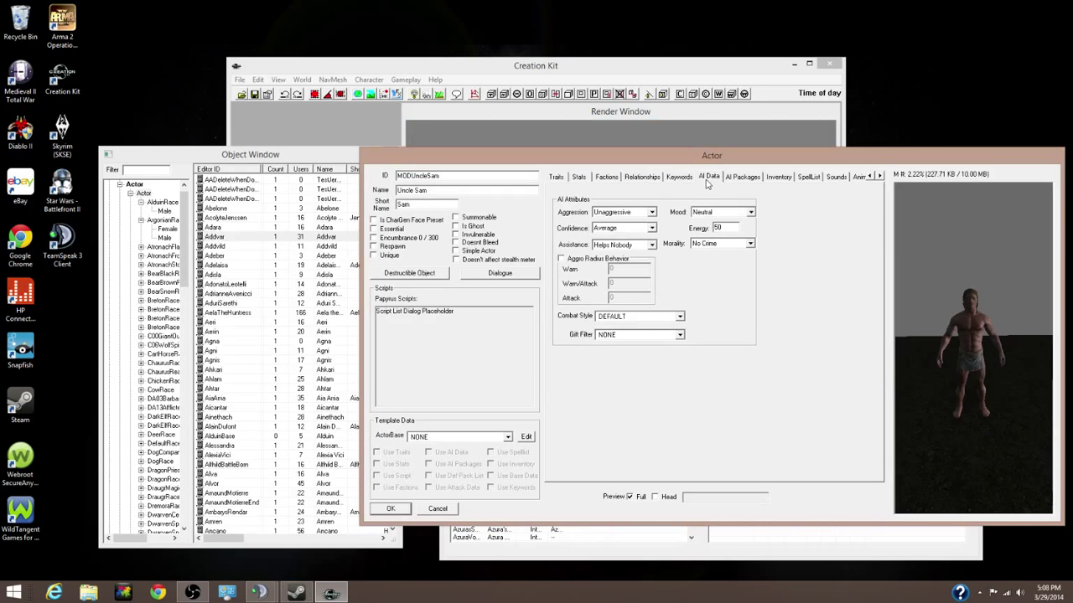
left_click(642, 214)
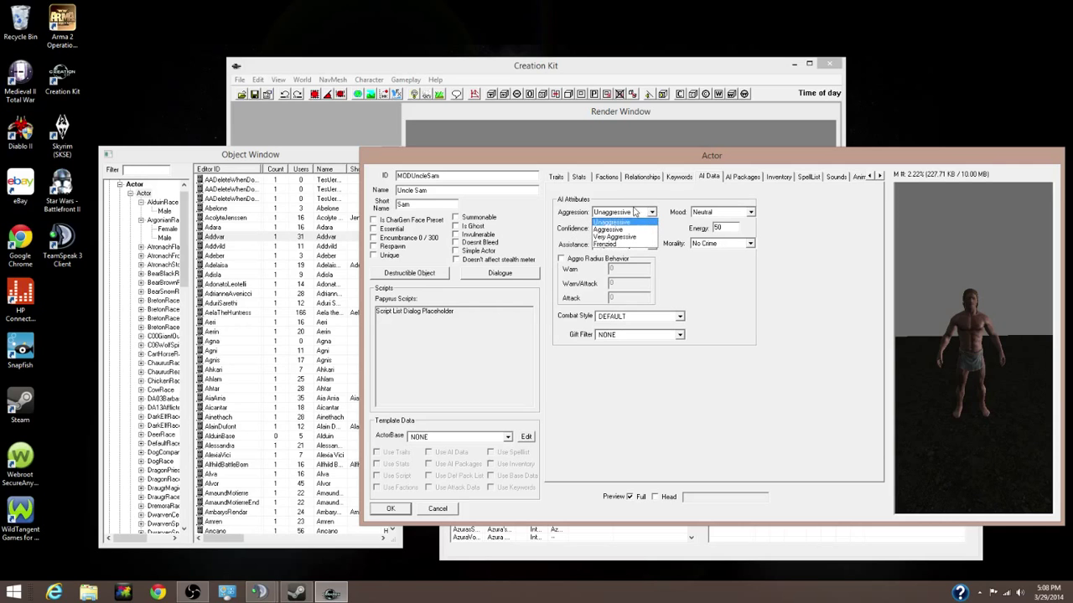
left_click(614, 230)
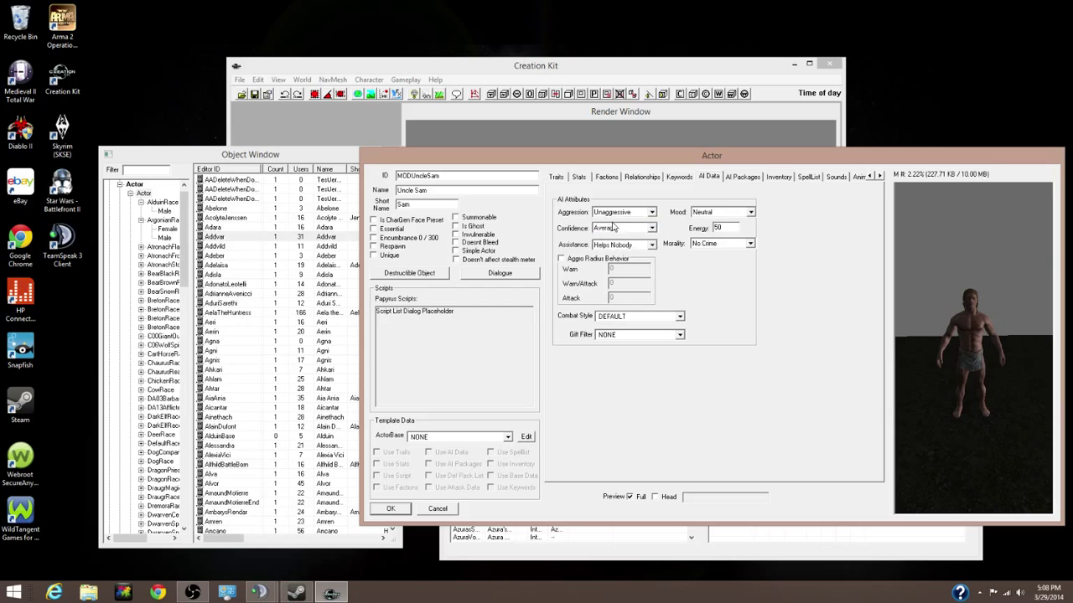
left_click(624, 213)
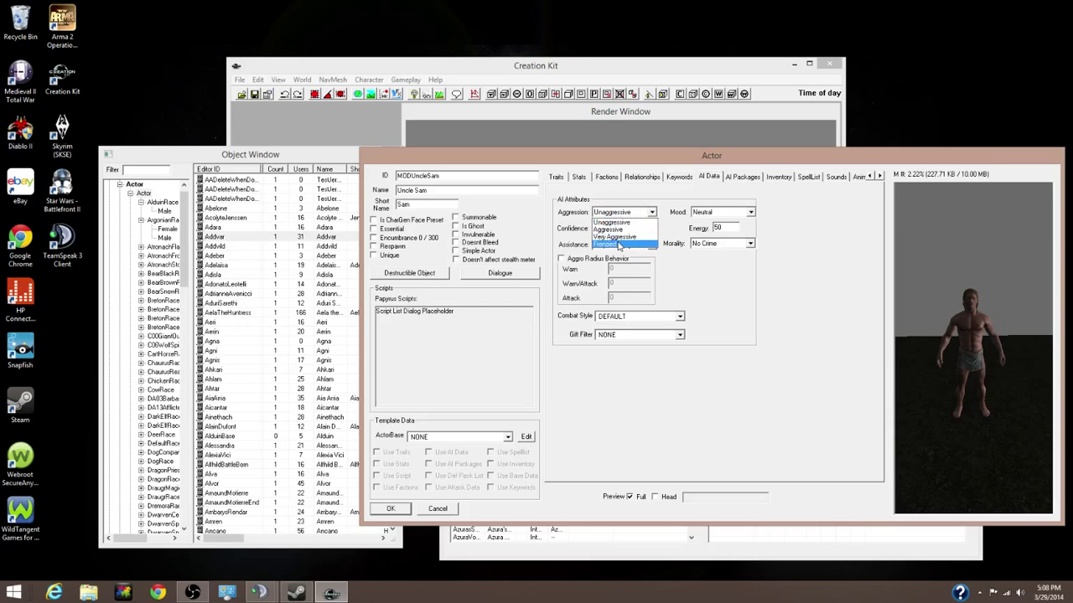
left_click(619, 244)
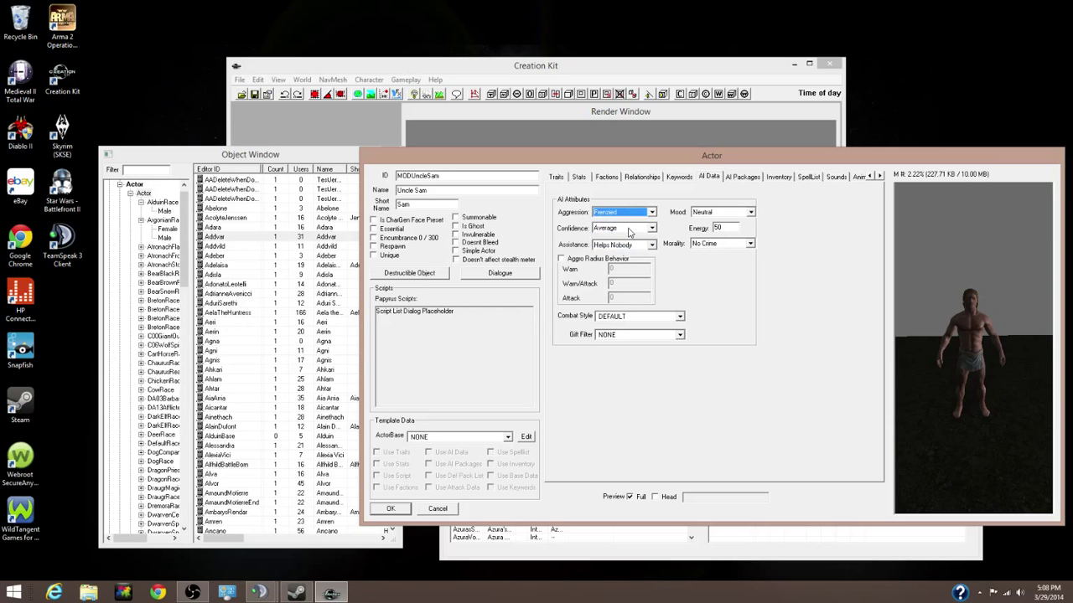
left_click(630, 232)
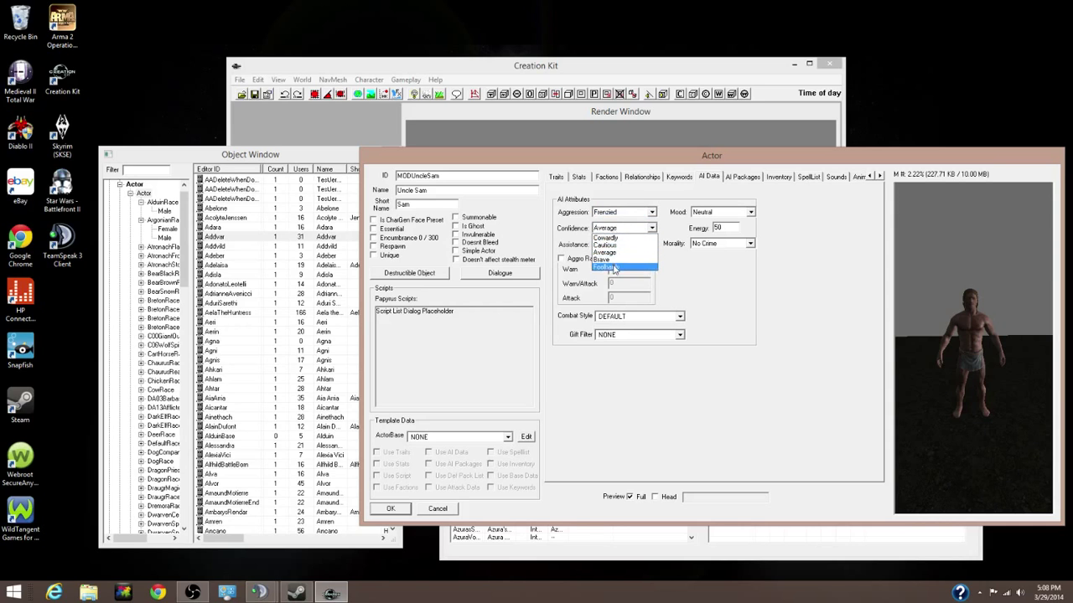
left_click(615, 267)
Try Helps Allies as the actor's assistance behavior, and set it back to Helps Nobody.
left_click(625, 245)
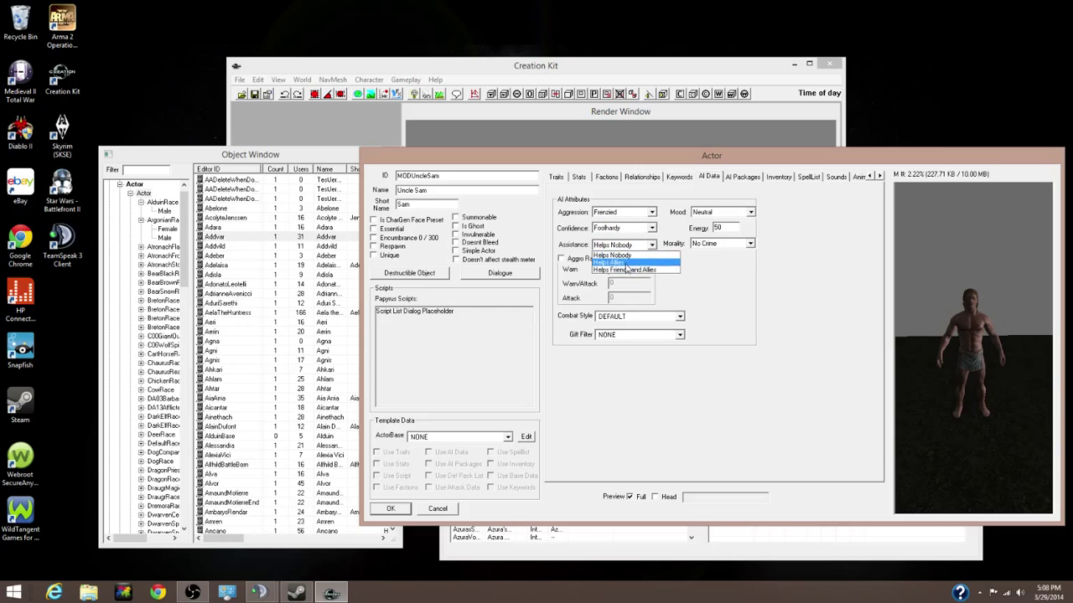
left_click(626, 264)
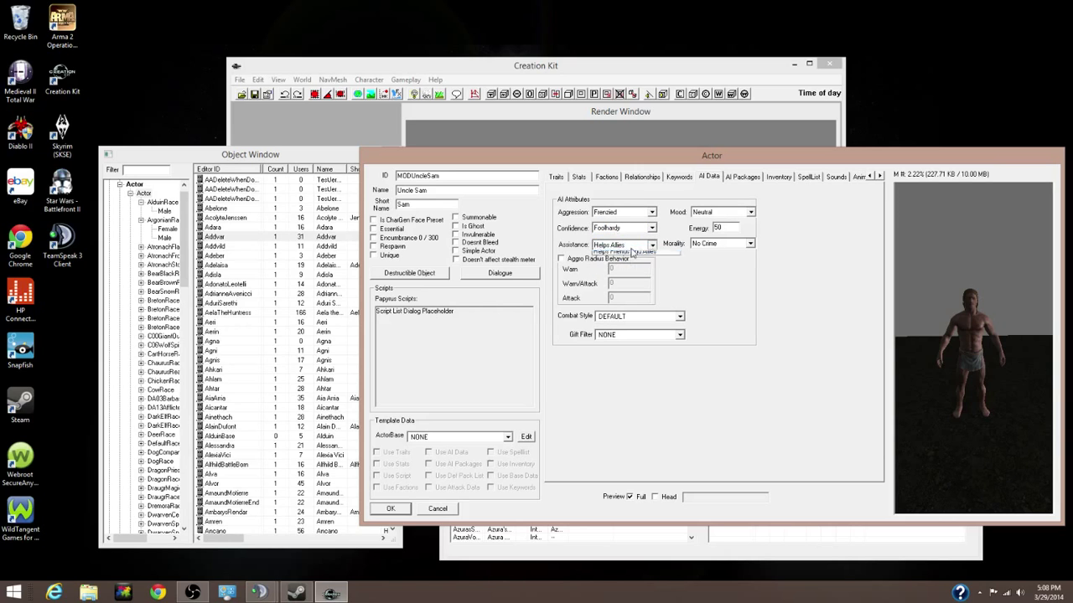
left_click(630, 262)
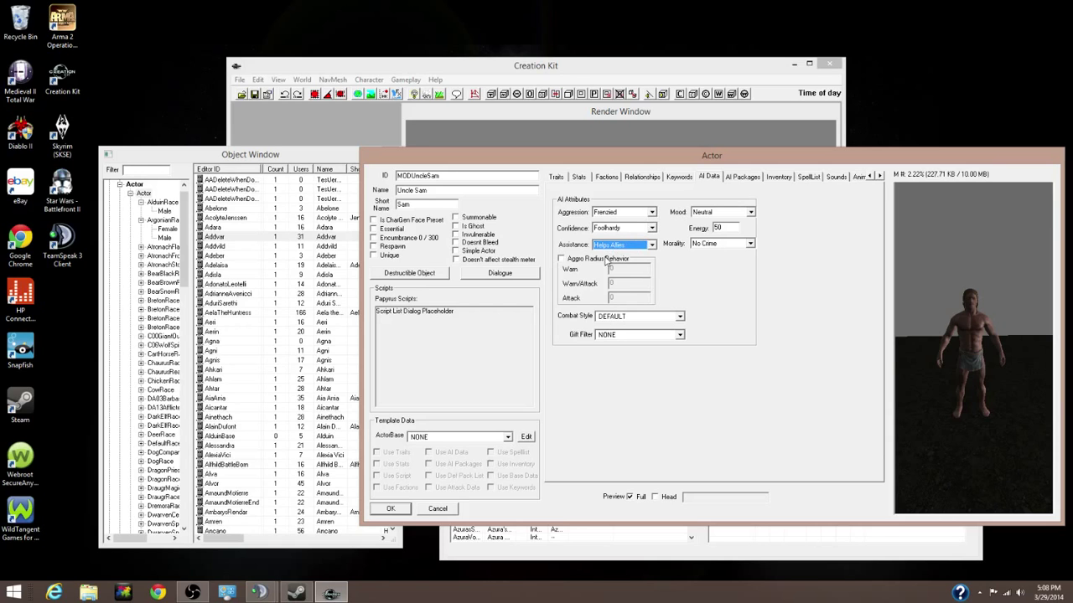
left_click(638, 245)
left_click(637, 249)
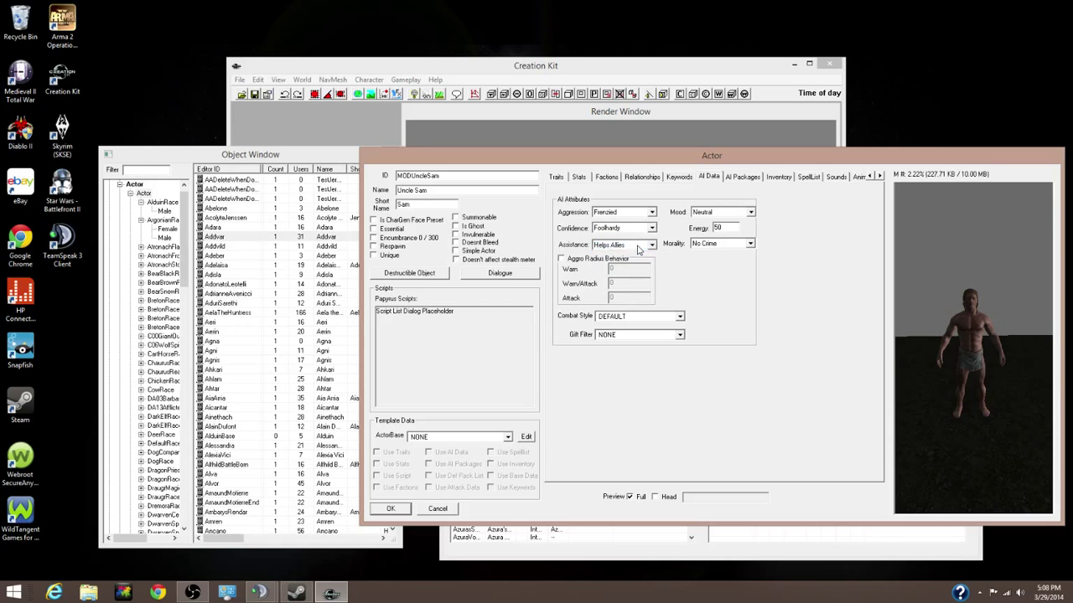
left_click(638, 245)
left_click(640, 252)
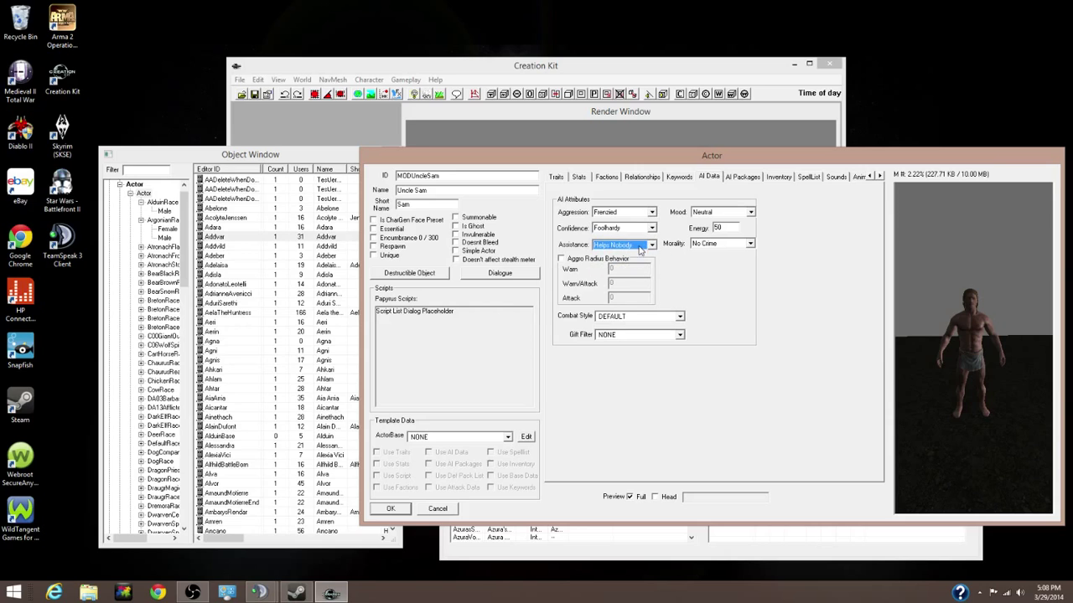
Keep the DEFAULT combat style and set the actor's mood to Surprised and morality to Any Crime.
left_click(650, 315)
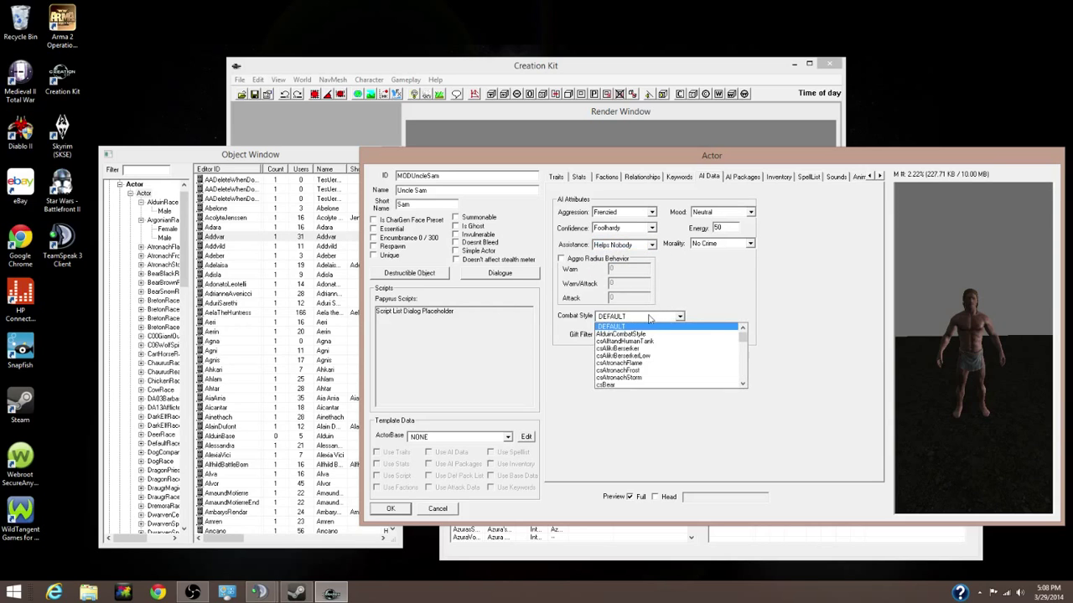
left_click(647, 322)
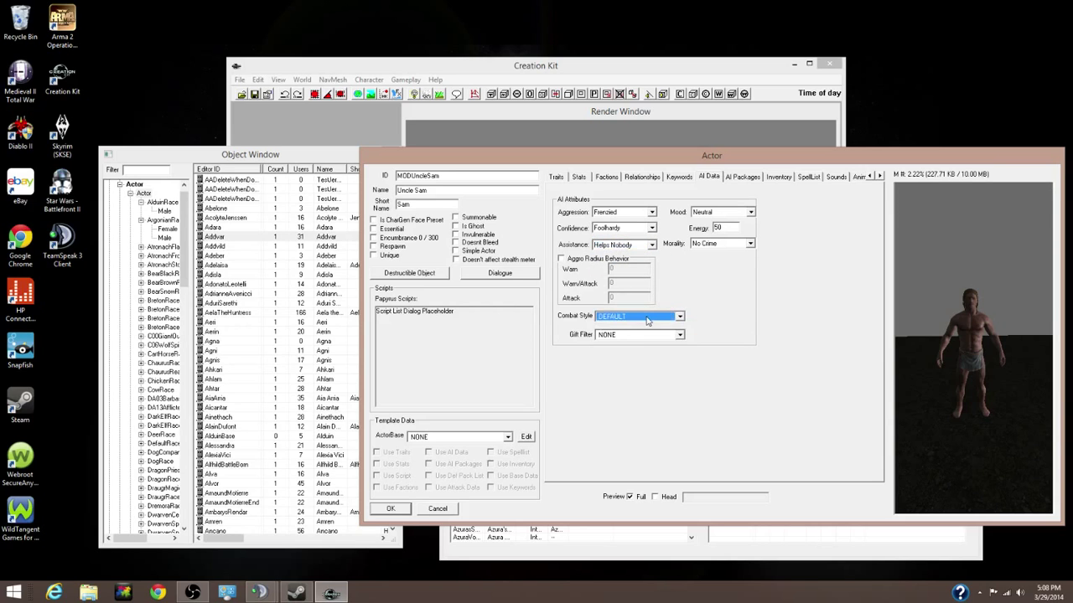
left_click(715, 213)
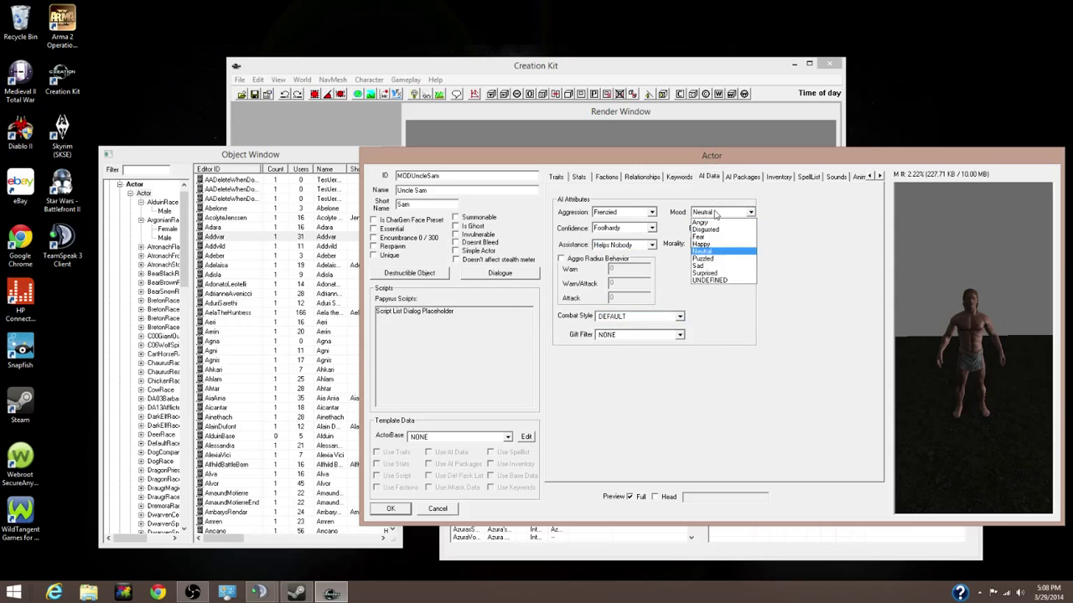
left_click(711, 273)
left_click(722, 214)
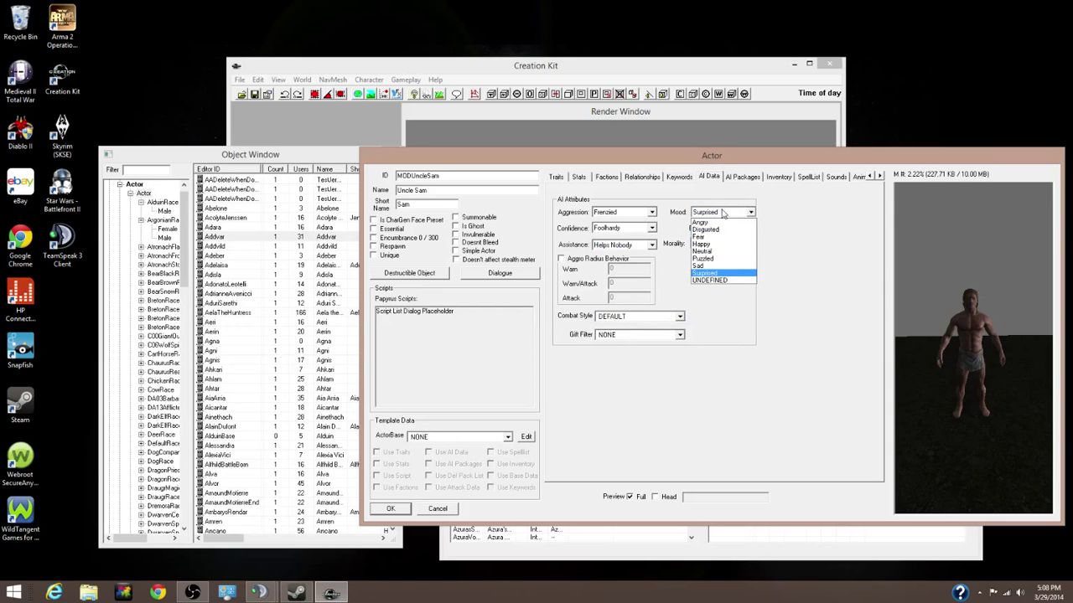
left_click(714, 275)
left_click(717, 243)
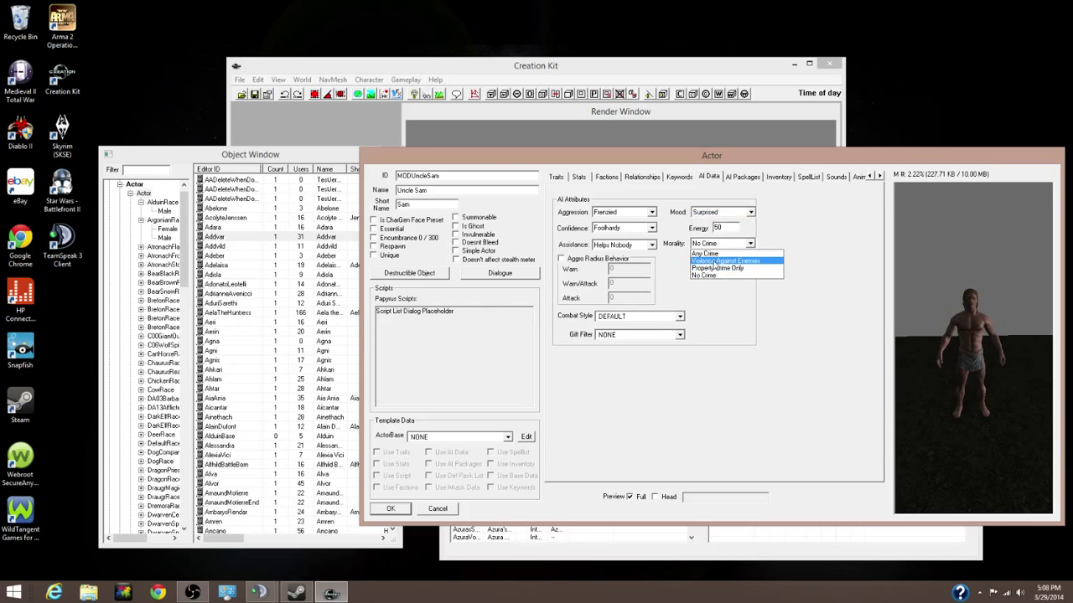
left_click(714, 254)
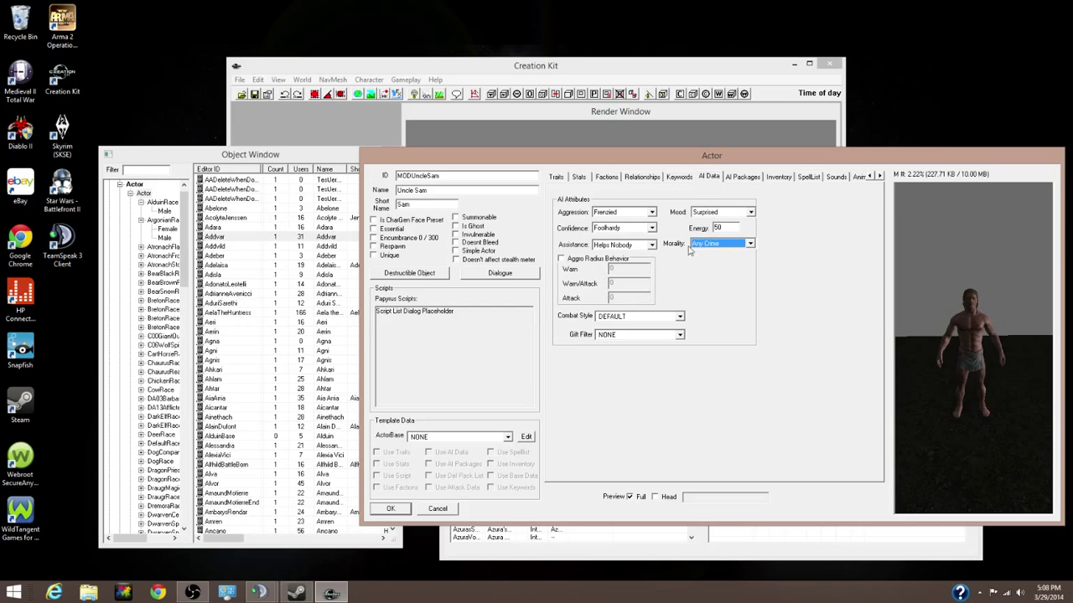
Browse the available outfits in the actor's inventory settings and assign ArmorSteelAllOutfit as the default outfit.
left_click(750, 181)
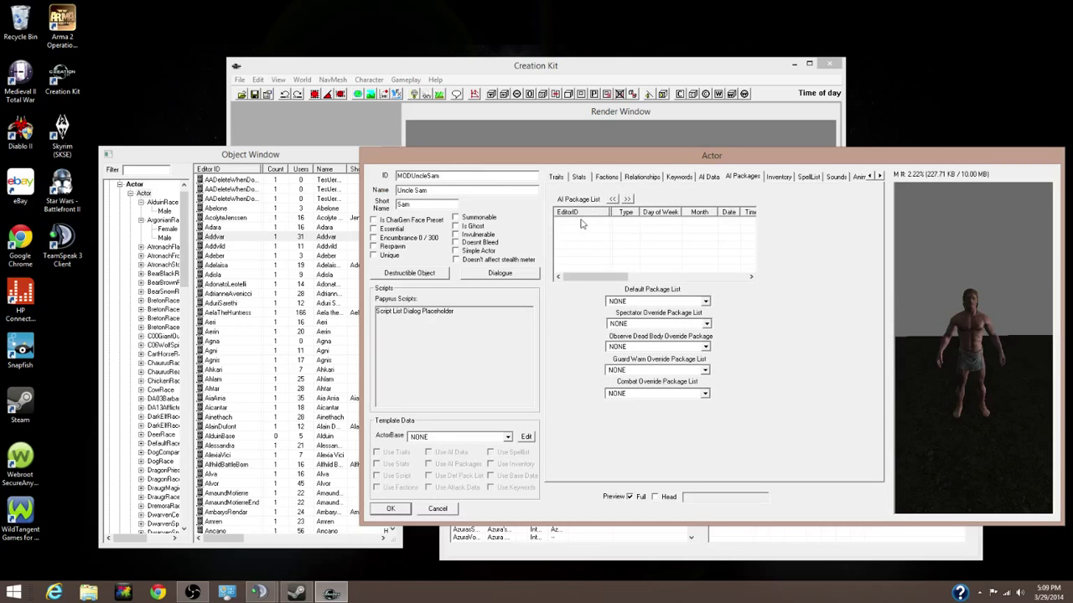
left_click(779, 181)
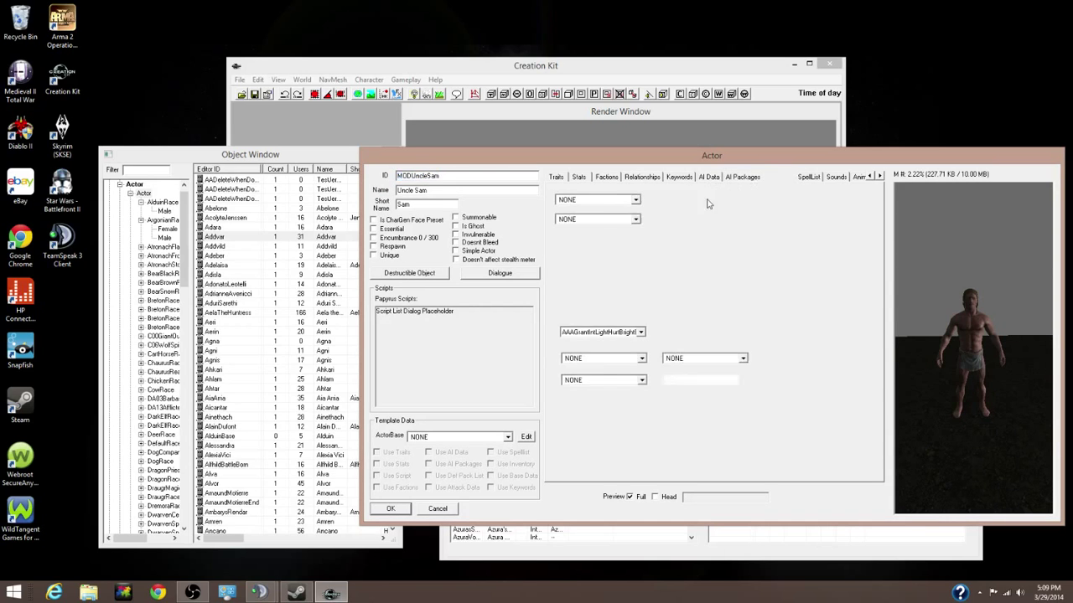
scroll(952, 340, "up", 2)
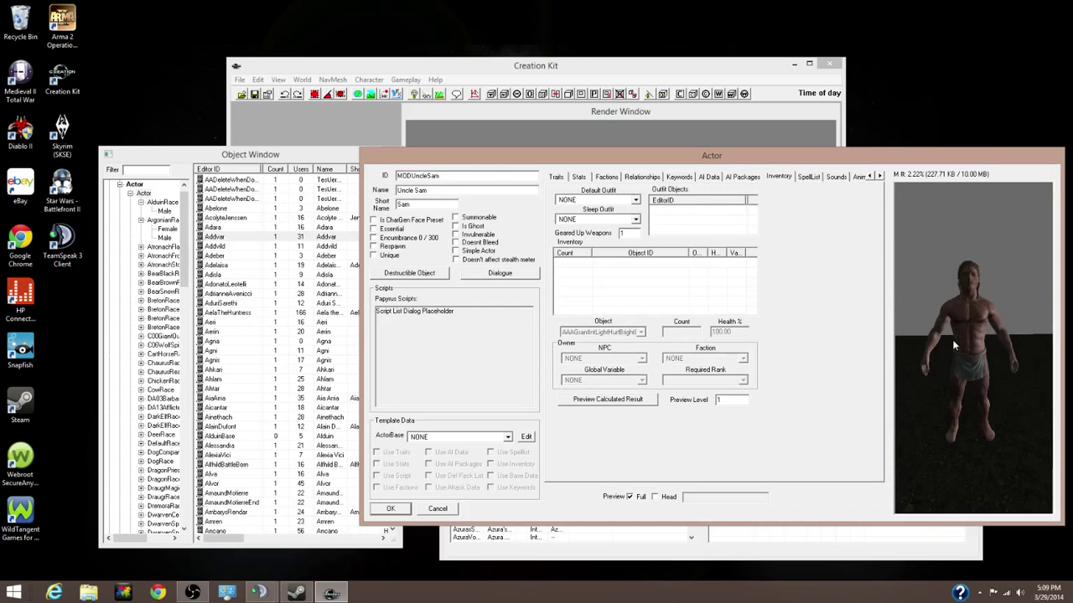
left_click(634, 200)
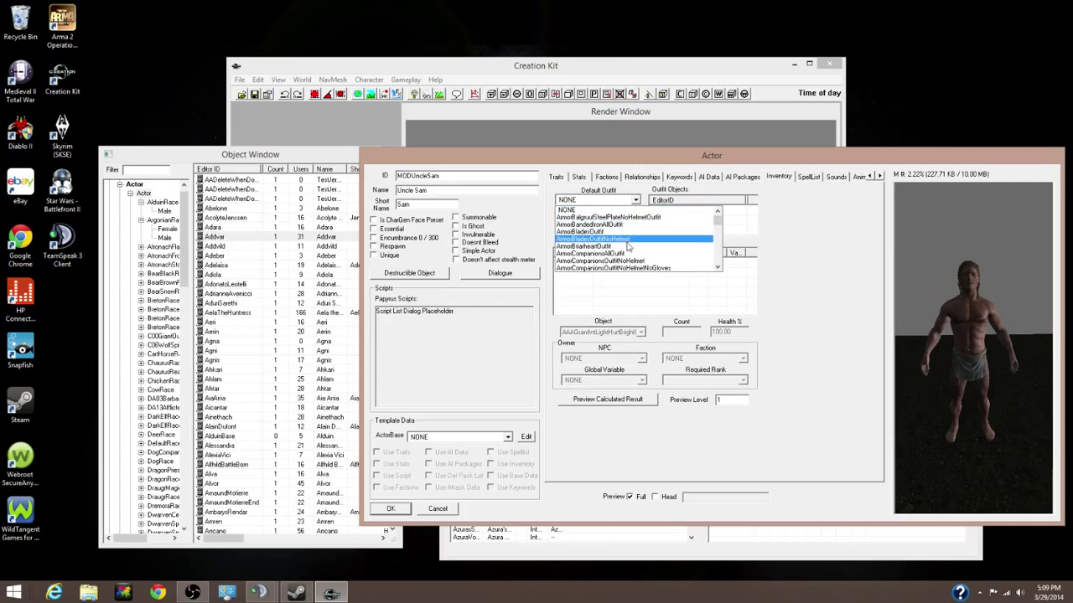
scroll(631, 249, "down", 5)
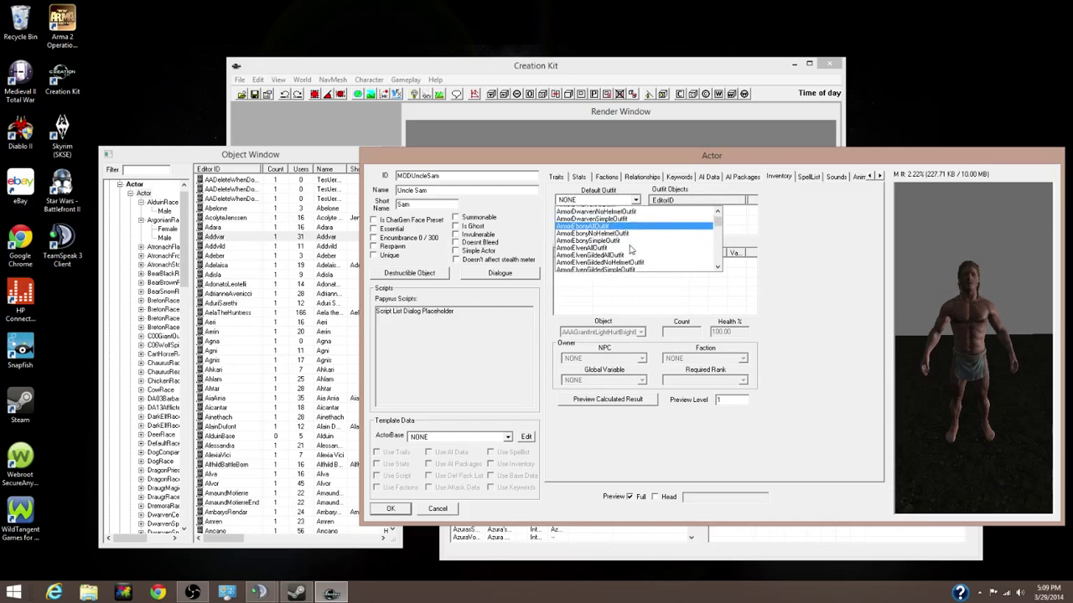
scroll(633, 248, "down", 8)
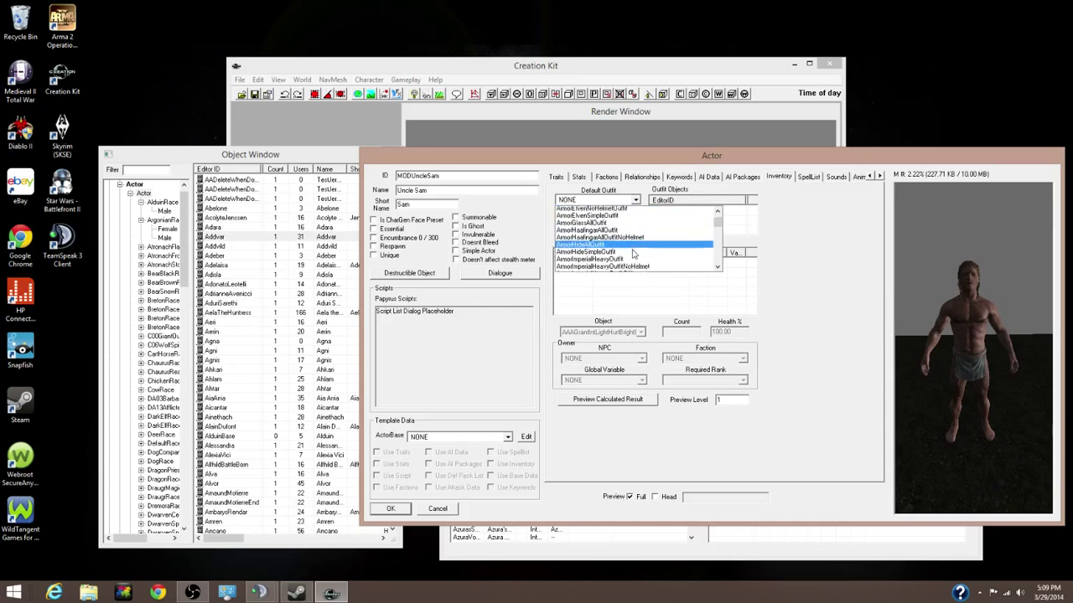
scroll(636, 253, "down", 6)
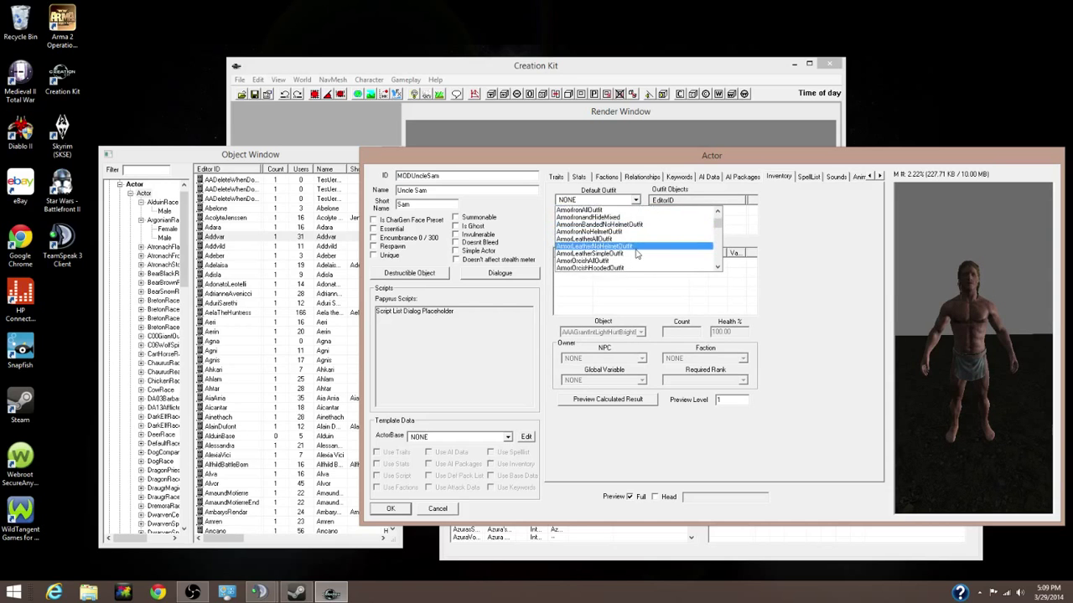
scroll(636, 254, "down", 7)
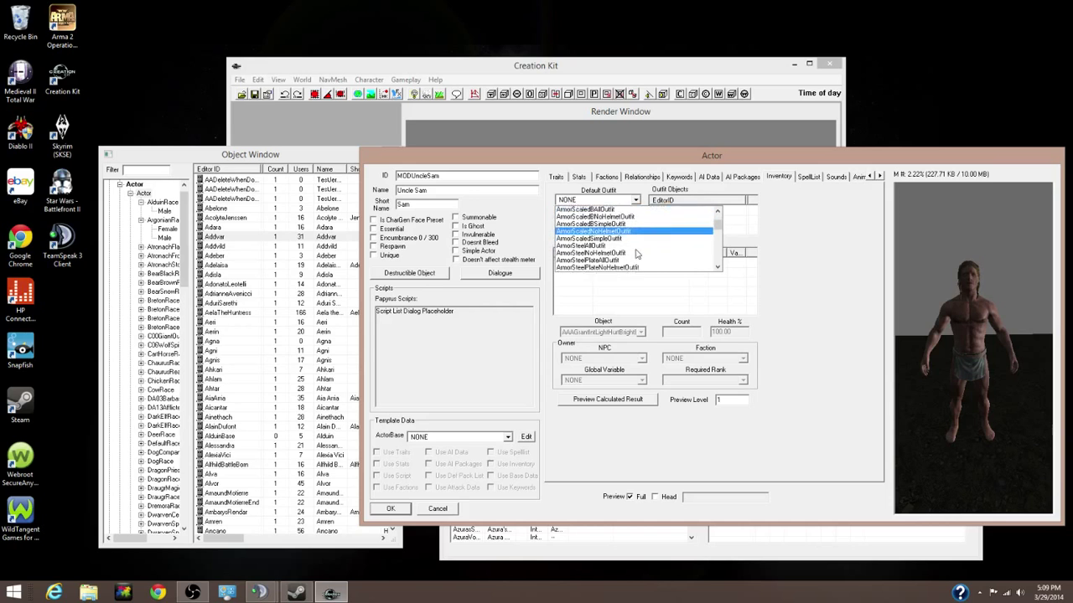
scroll(637, 254, "down", 1)
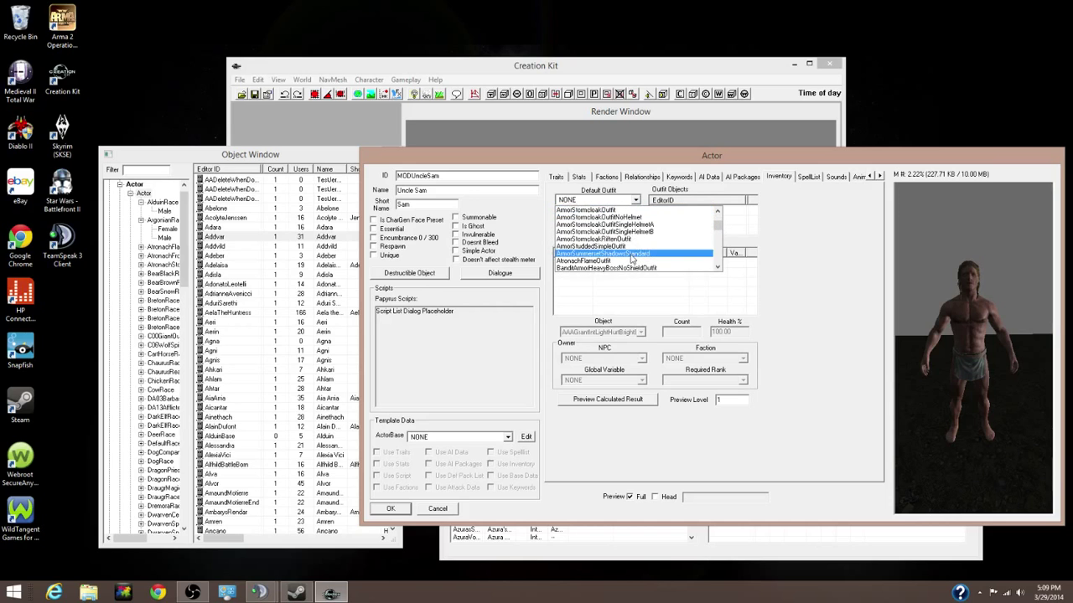
key("c")
key("i")
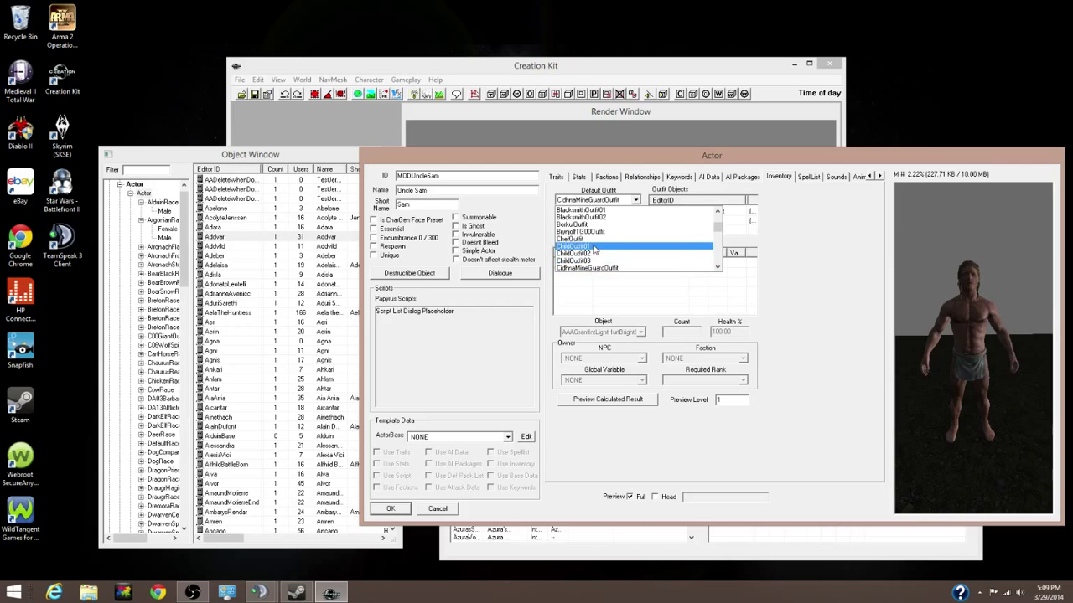
scroll(591, 245, "up", 1)
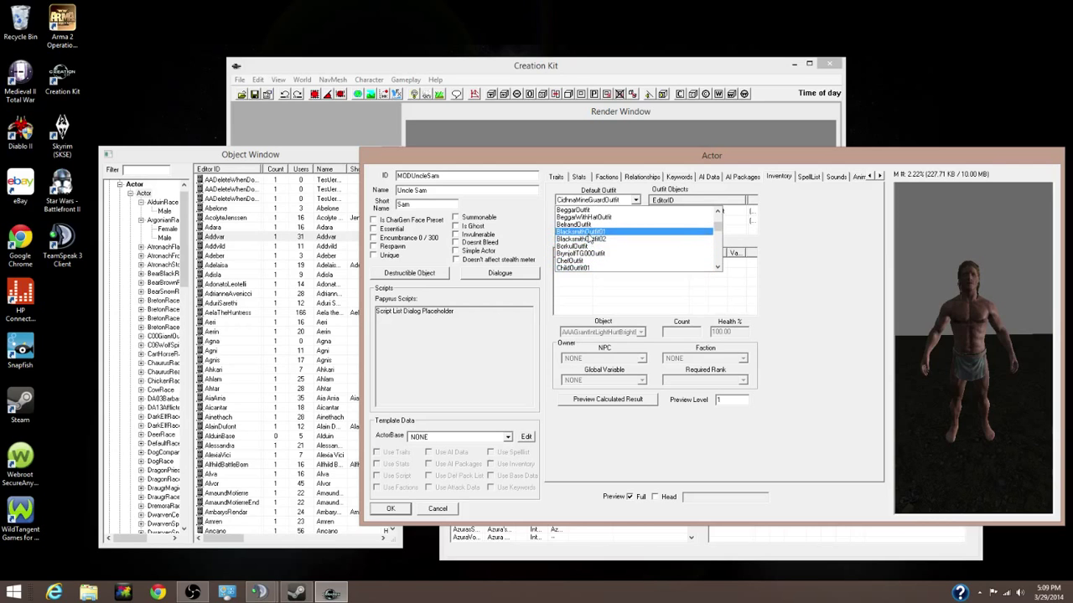
scroll(590, 240, "up", 1)
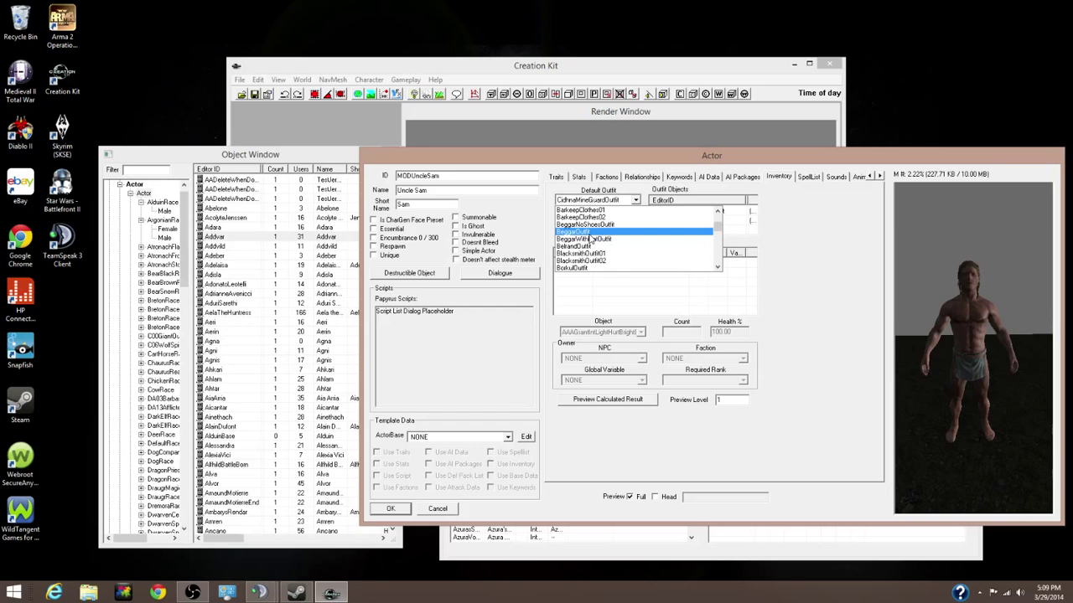
scroll(591, 234, "up", 1)
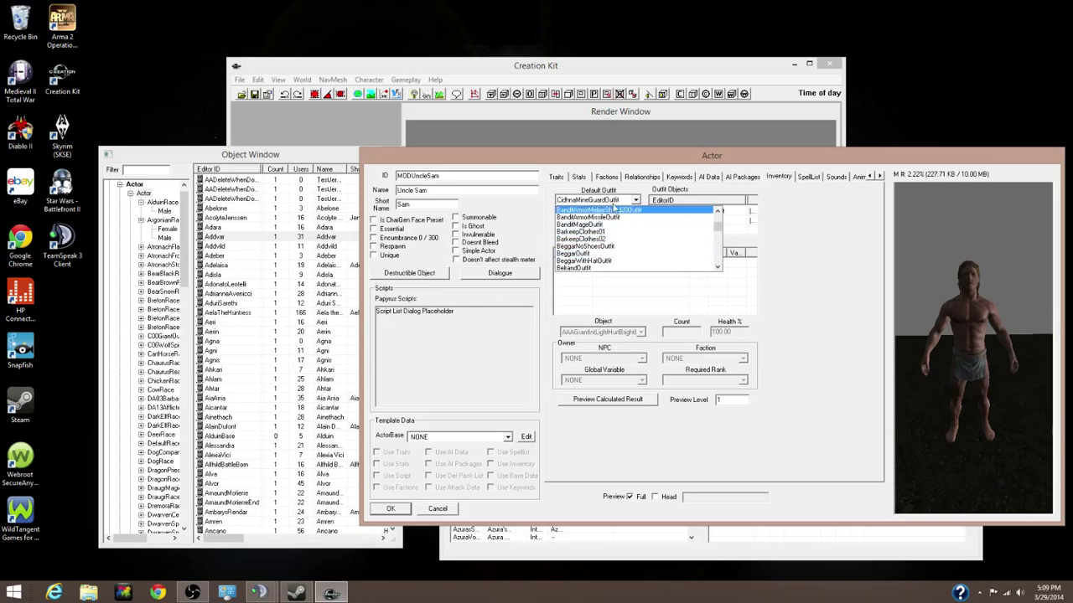
scroll(597, 236, "up", 1)
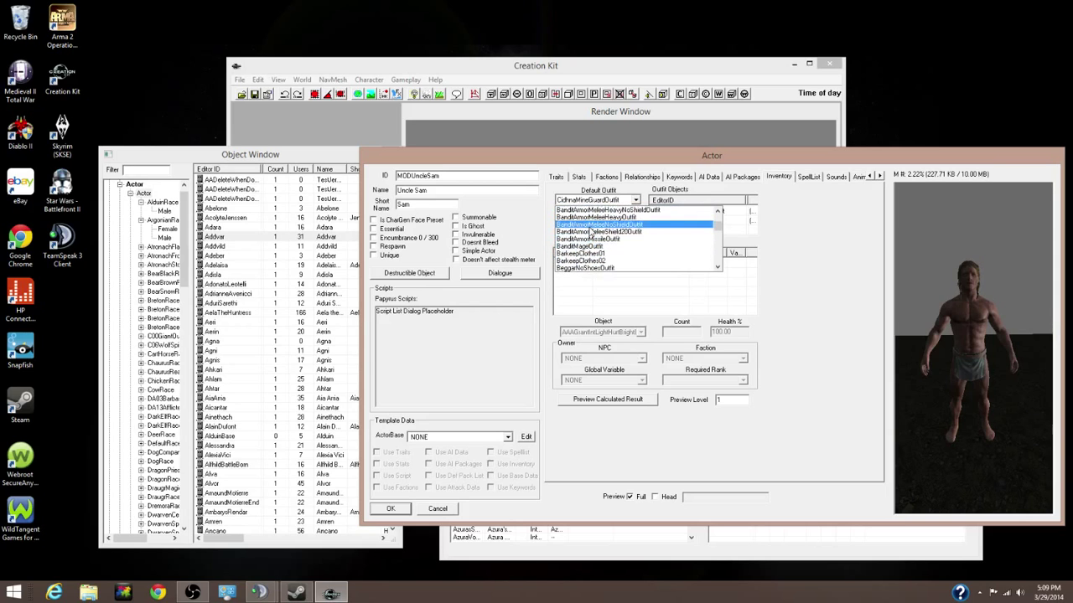
scroll(591, 245, "up", 8)
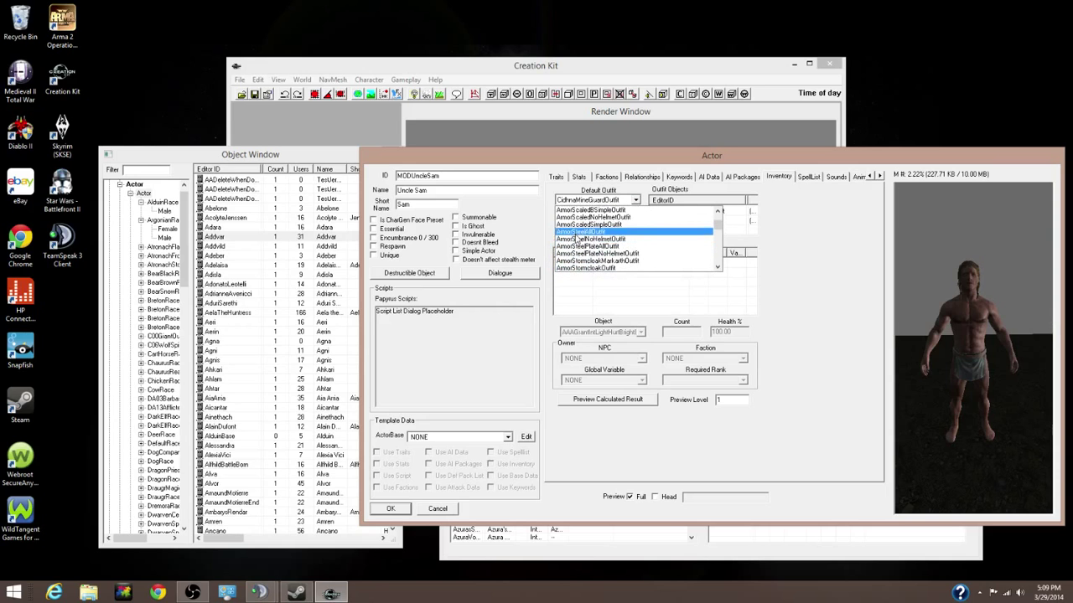
left_click(579, 233)
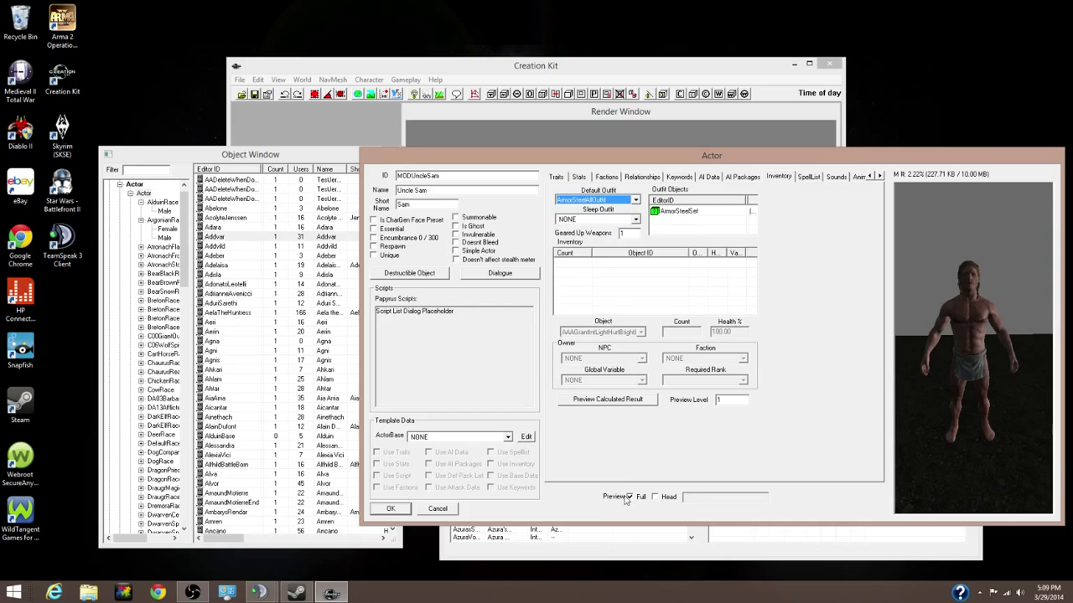
Refresh the full-body preview and inspect the actor wearing the steel armor outfit.
left_click(998, 324)
mouse_move(996, 321)
middle_mouse_down()
mouse_move(985, 336)
mouse_move(996, 334)
middle_mouse_up()
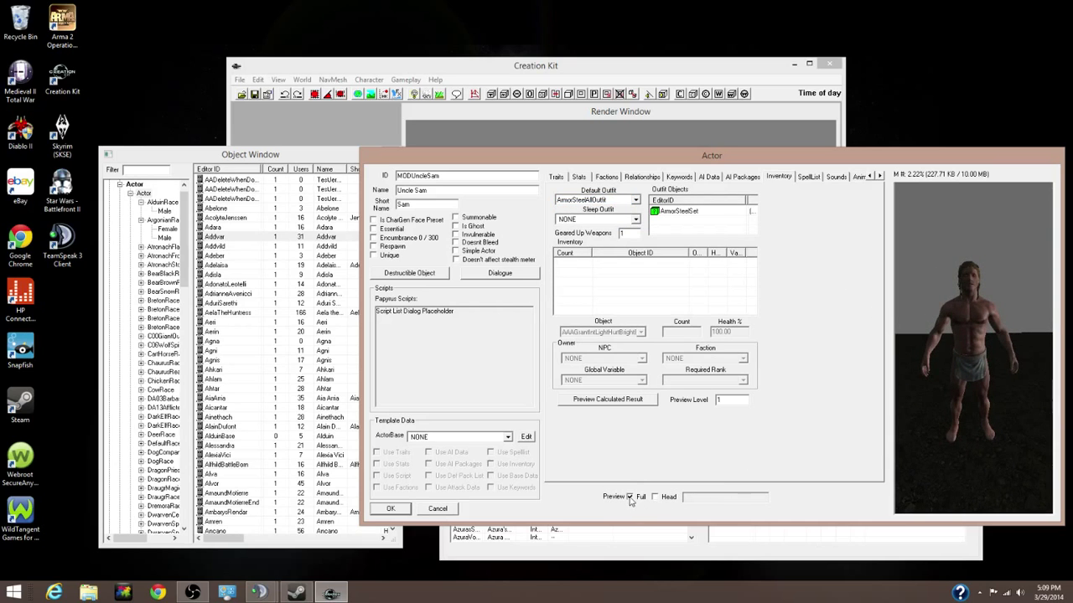
middle_click_drag(992, 387, 1004, 356)
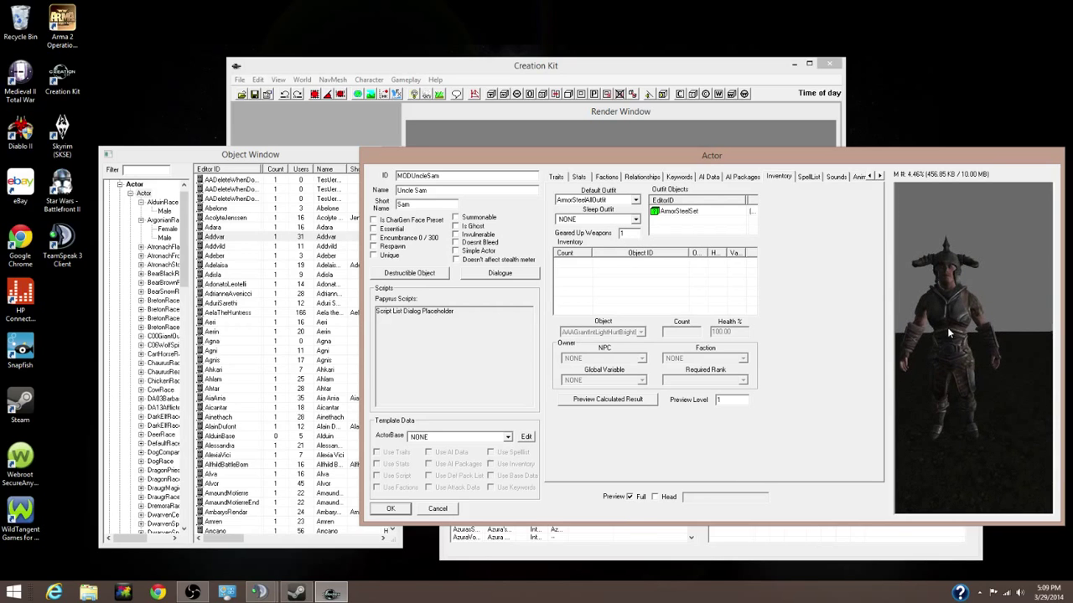
Add a new item entry to the actor's inventory list and inspect the armored actor in the preview.
right_click(635, 264)
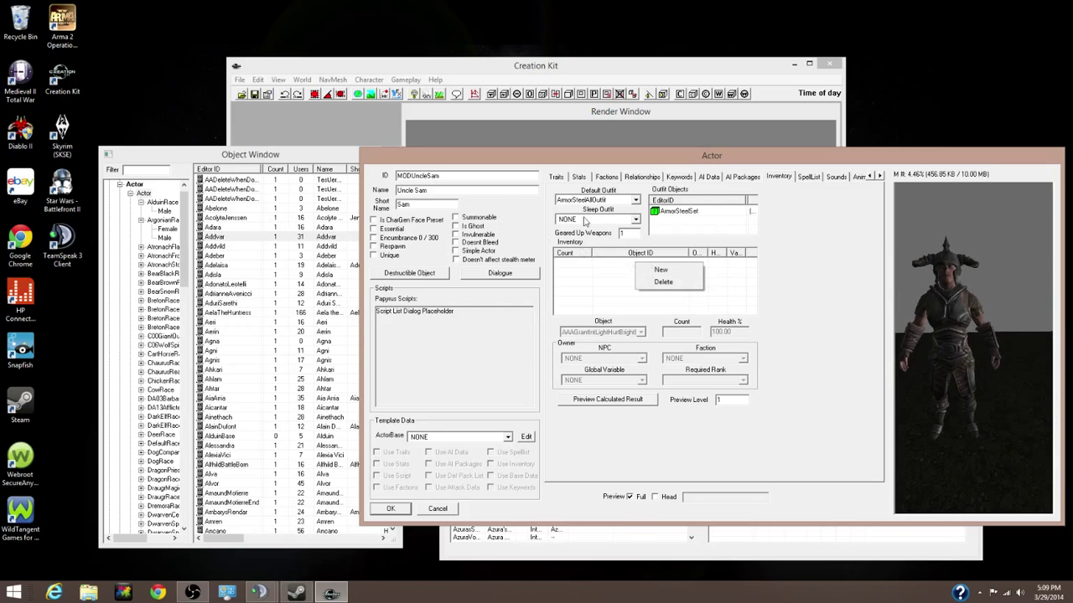
left_click(661, 270)
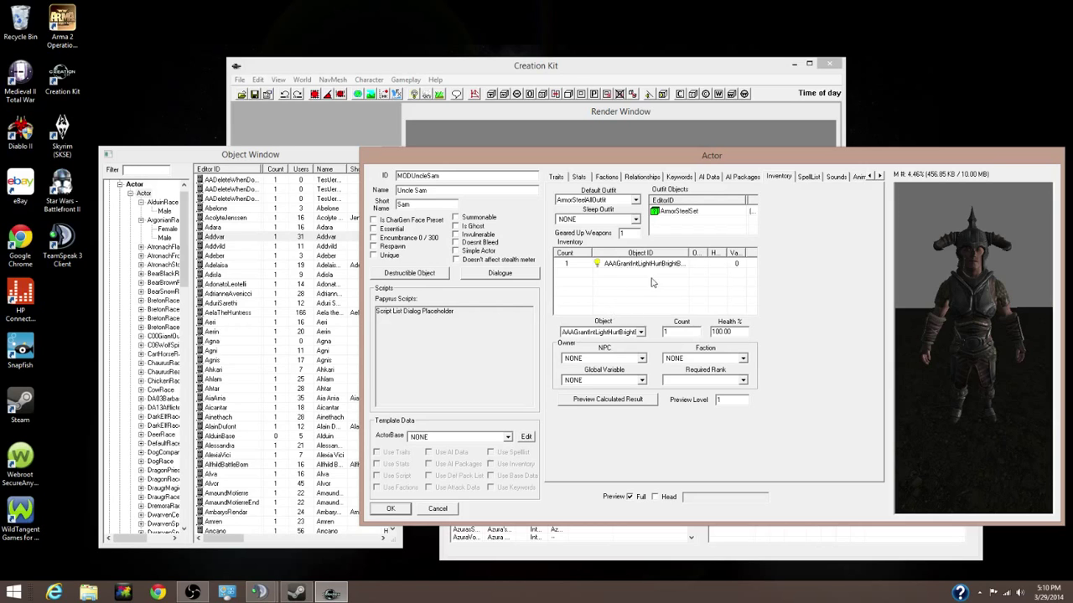
left_click(642, 267)
scroll(999, 344, "up", 3)
scroll(999, 344, "down", 5)
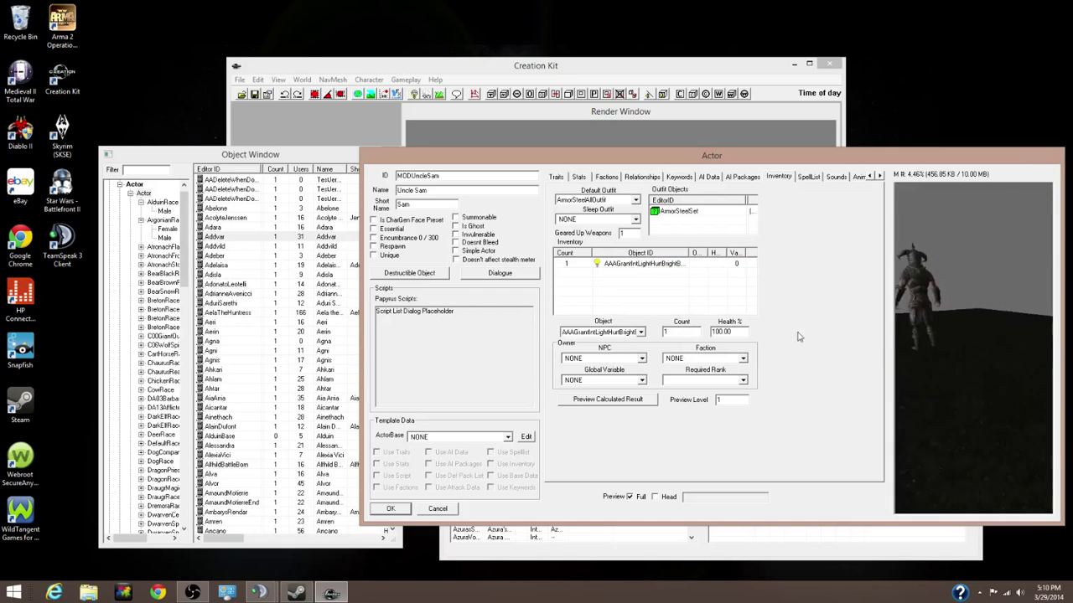
scroll(984, 346, "up", 2)
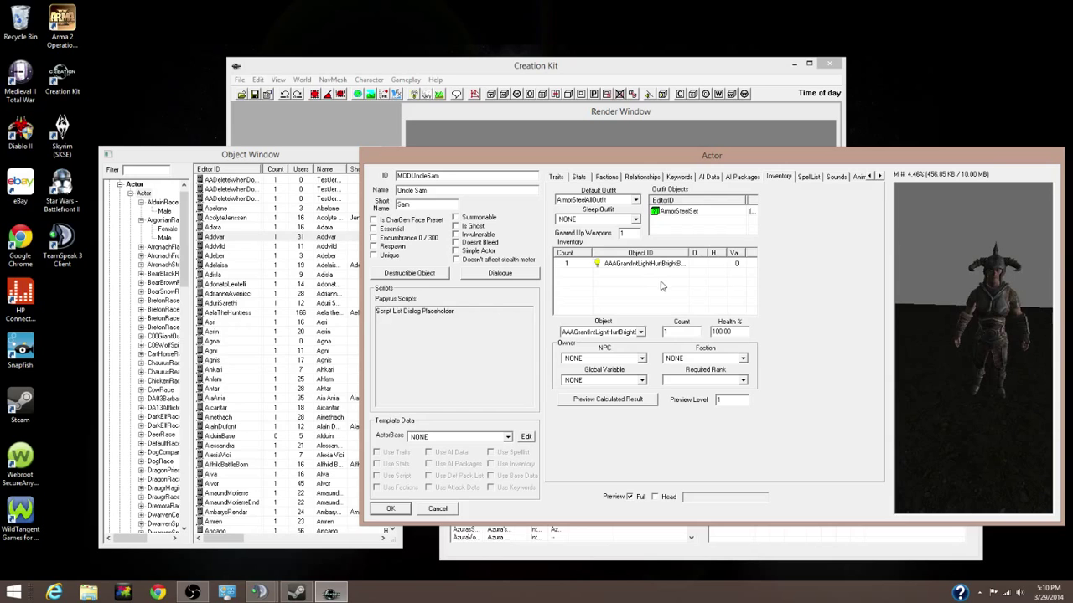
left_click_drag(985, 342, 988, 326)
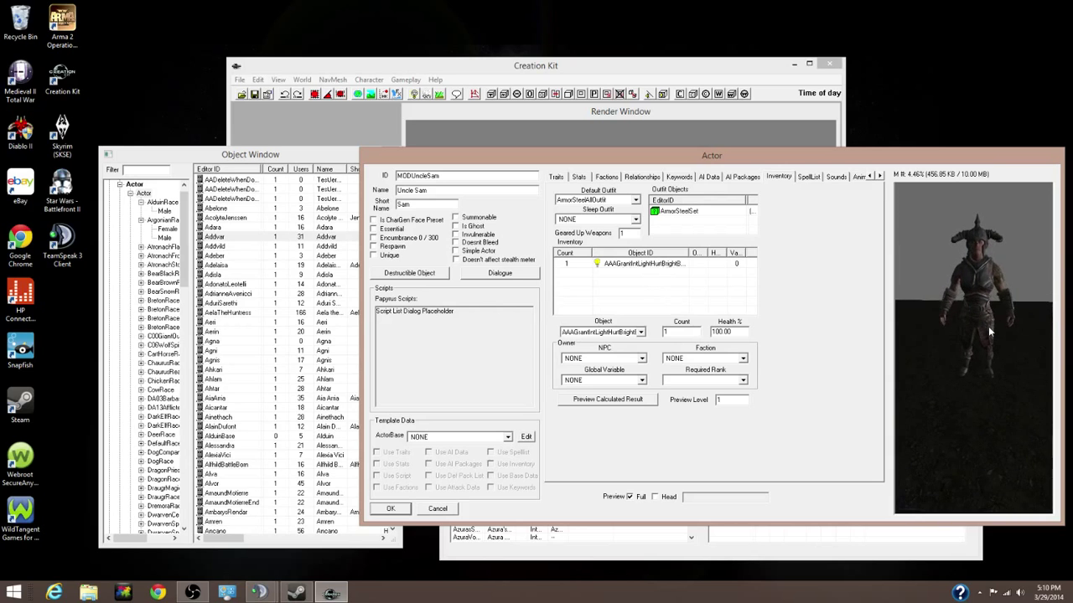
scroll(981, 326, "up", 2)
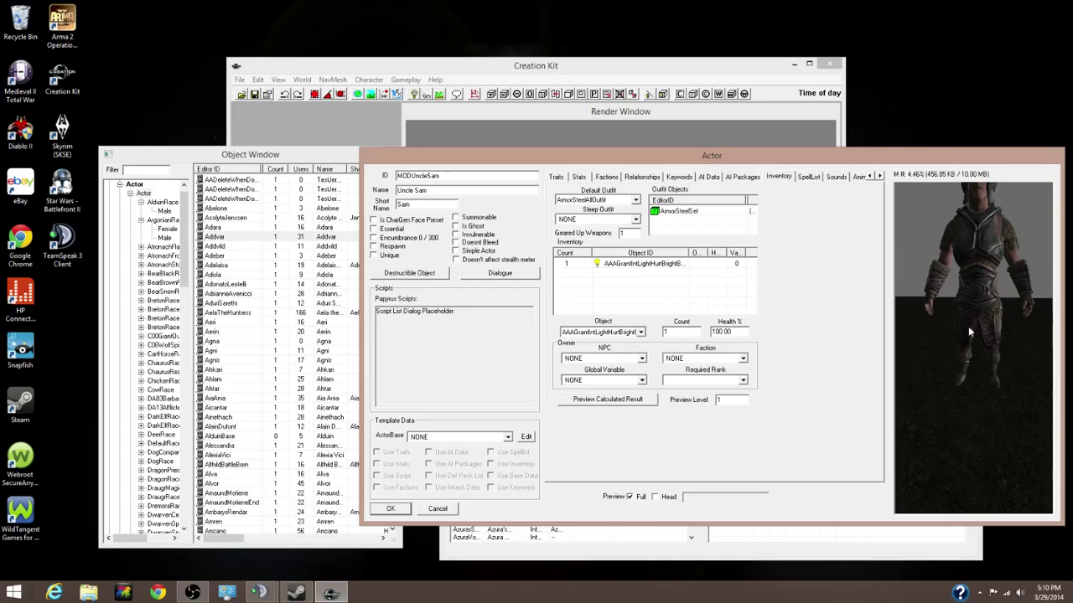
Set the new inventory entry's object to SteelBattleaxe and refresh the full-body preview to inspect the weapon.
left_click(648, 267)
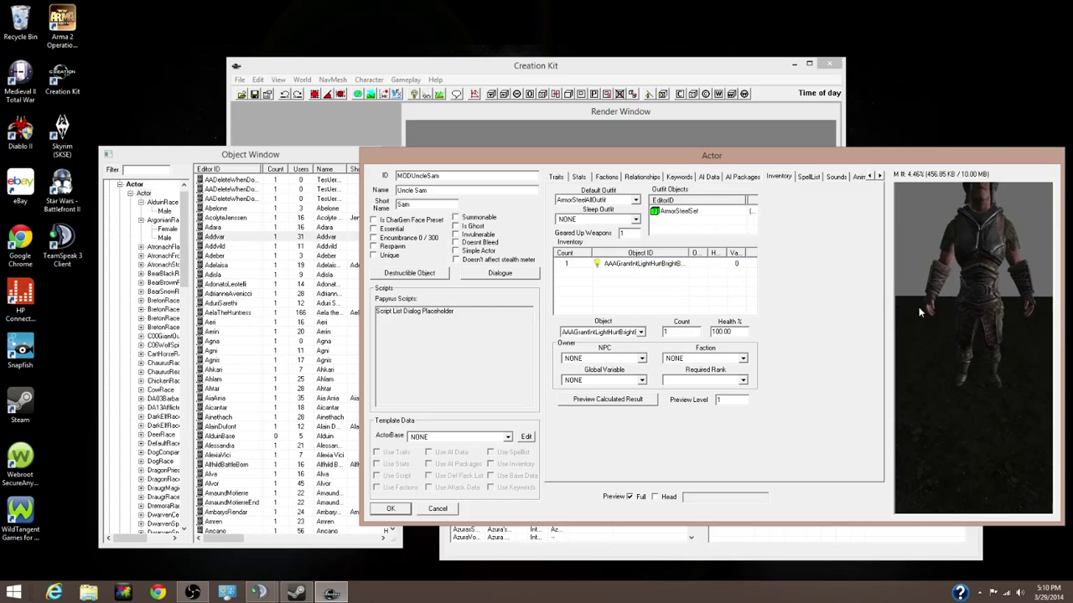
left_click(619, 333)
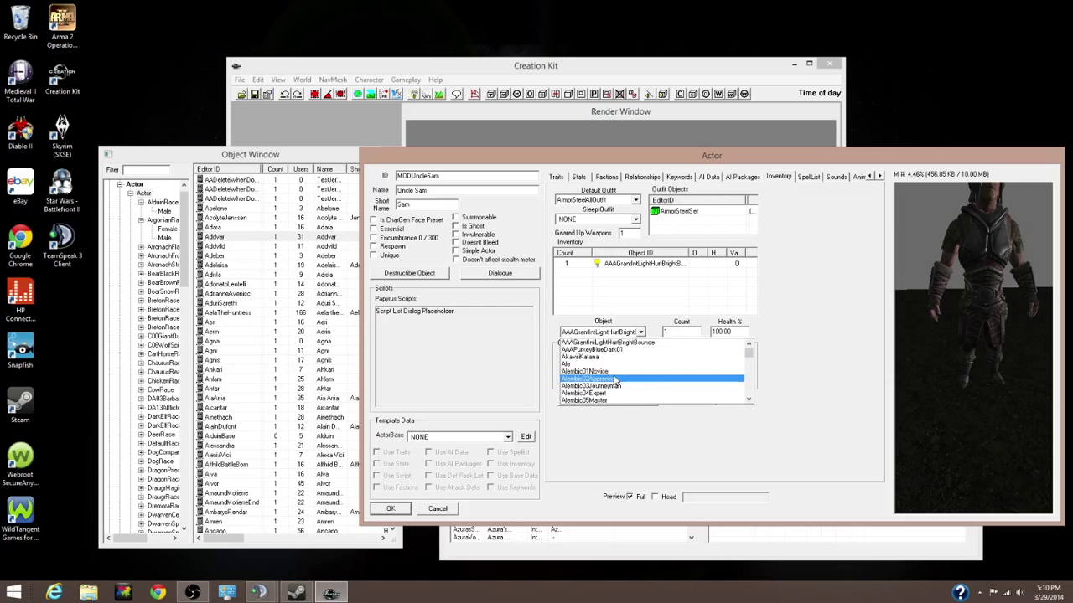
type("gre")
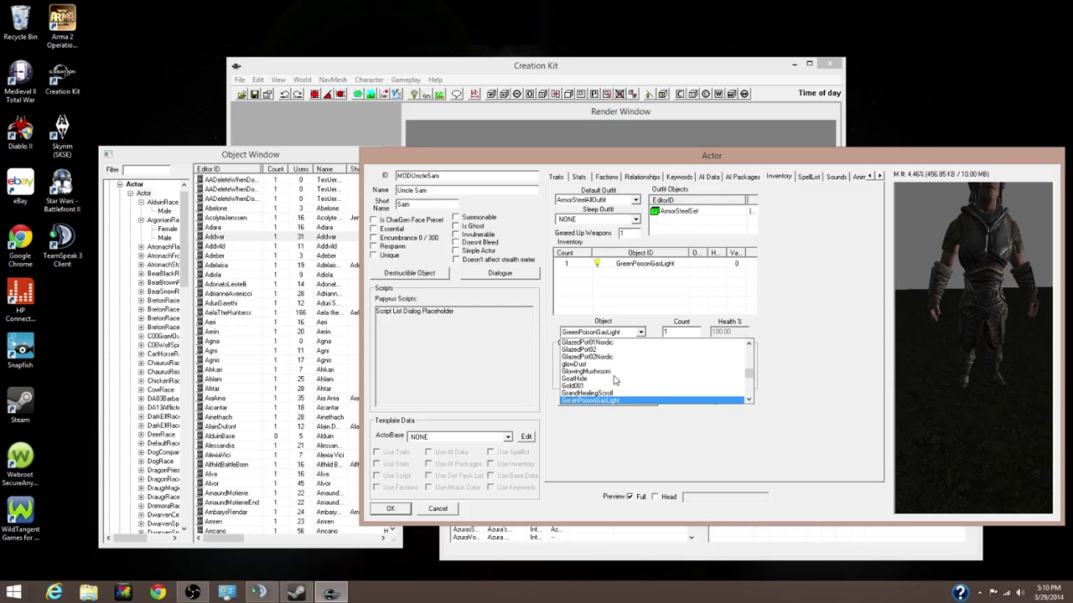
scroll(615, 381, "down", 4)
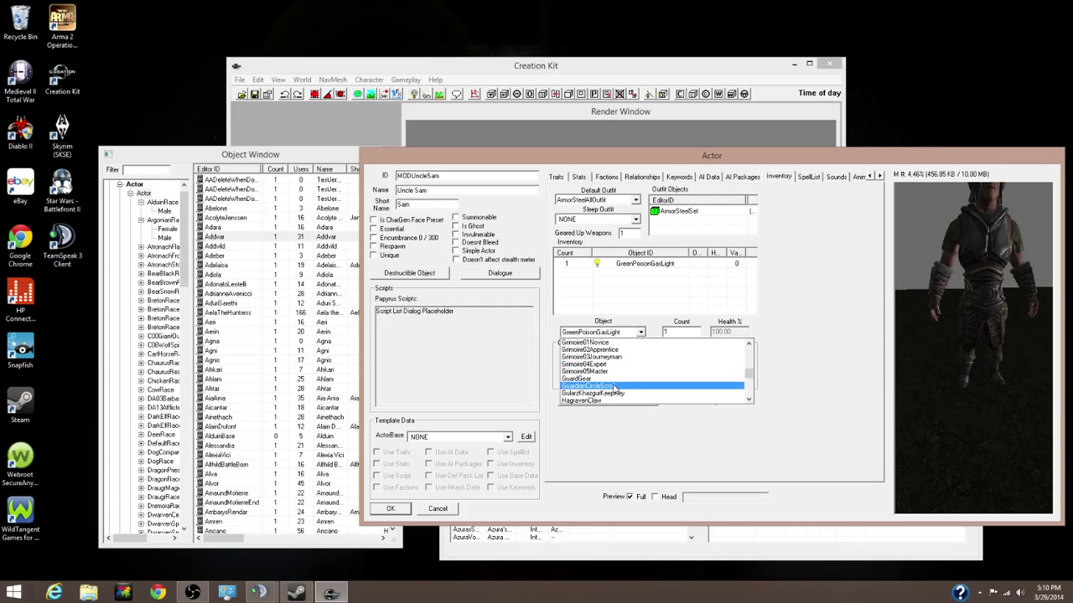
scroll(607, 389, "down", 3)
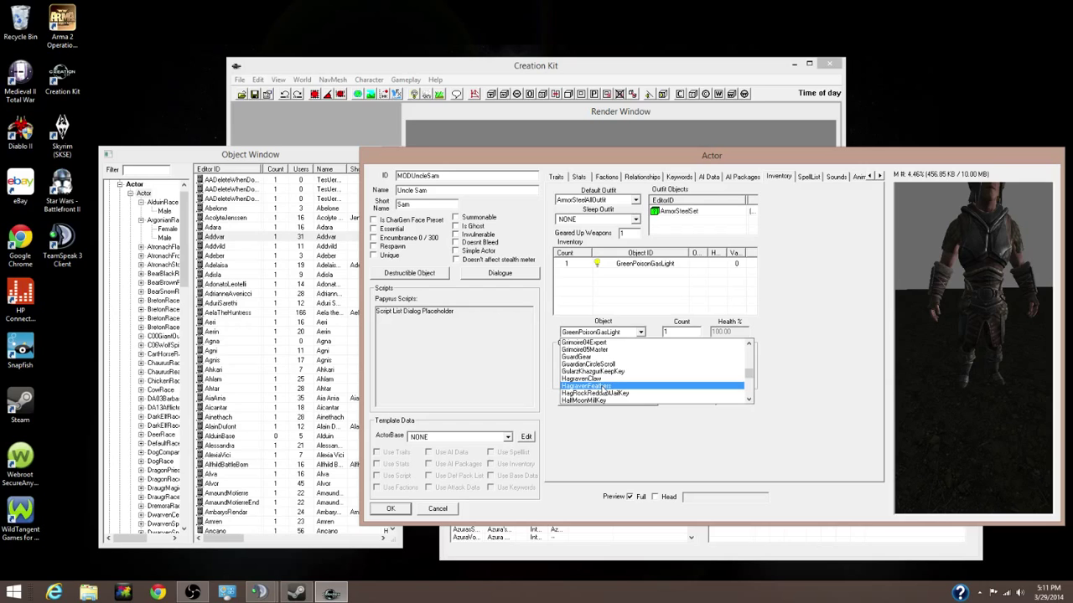
type("ste")
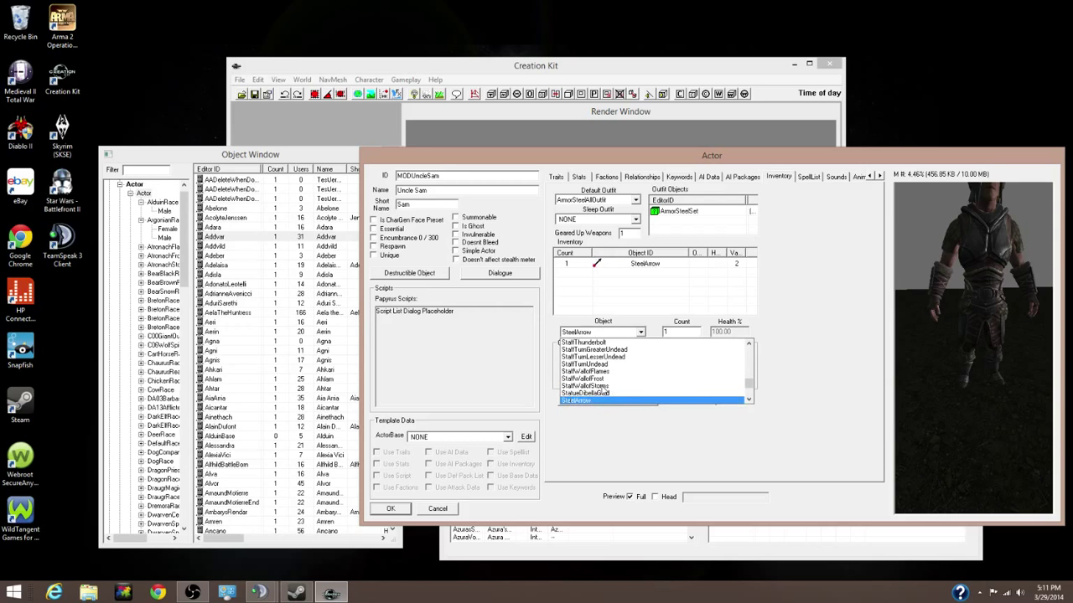
scroll(602, 391, "down", 3)
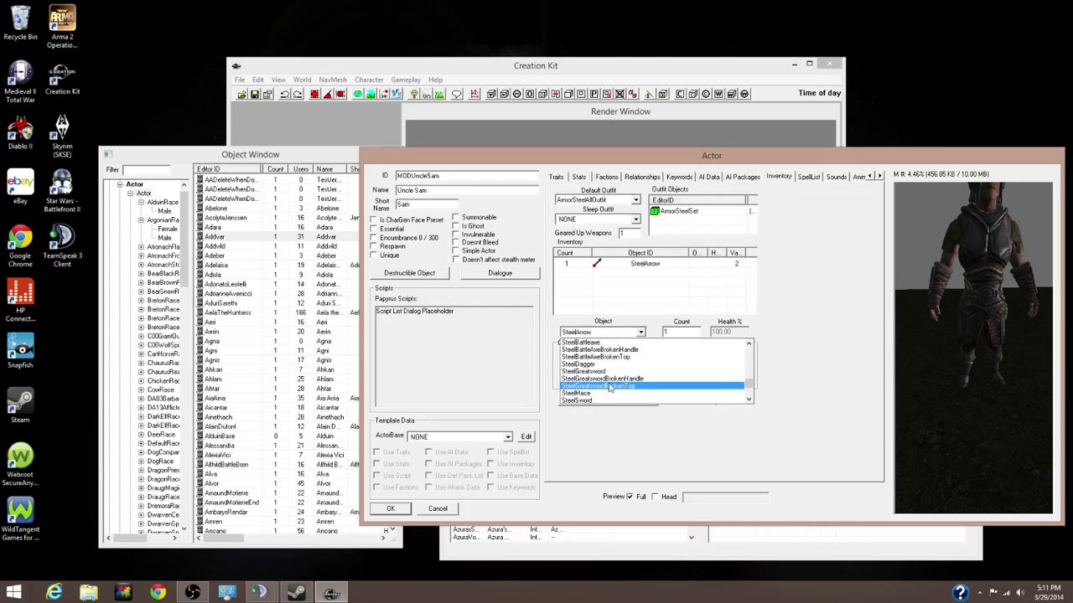
left_click(586, 342)
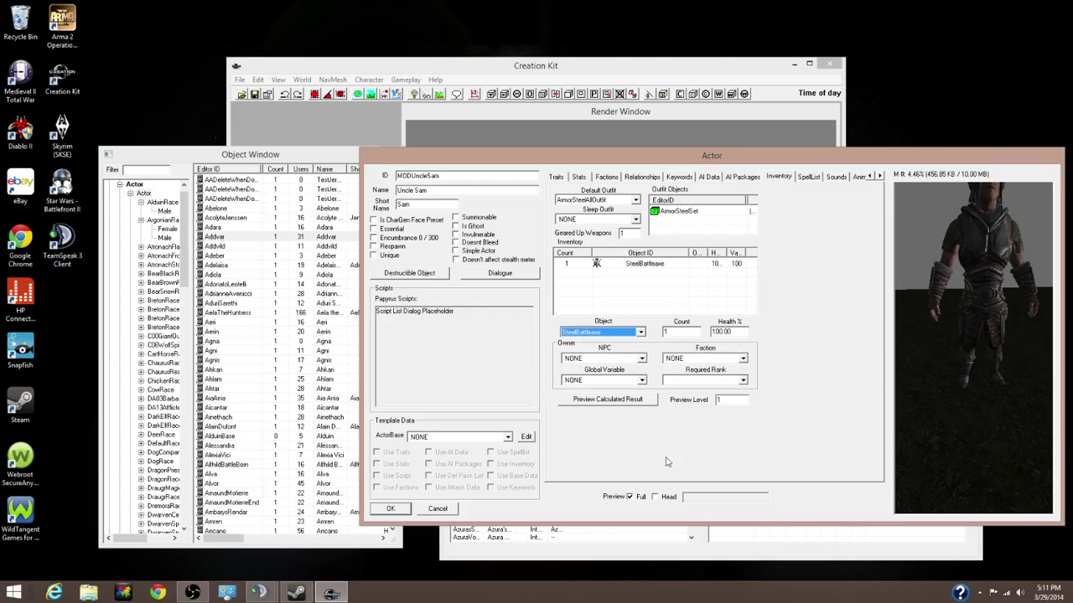
left_click(630, 497)
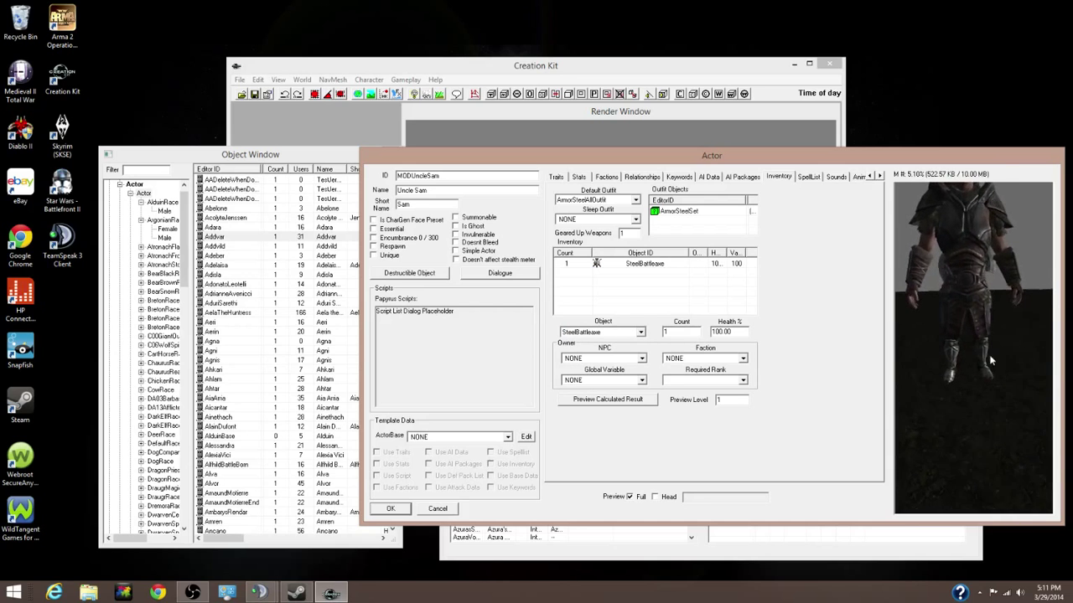
scroll(982, 347, "down", 3)
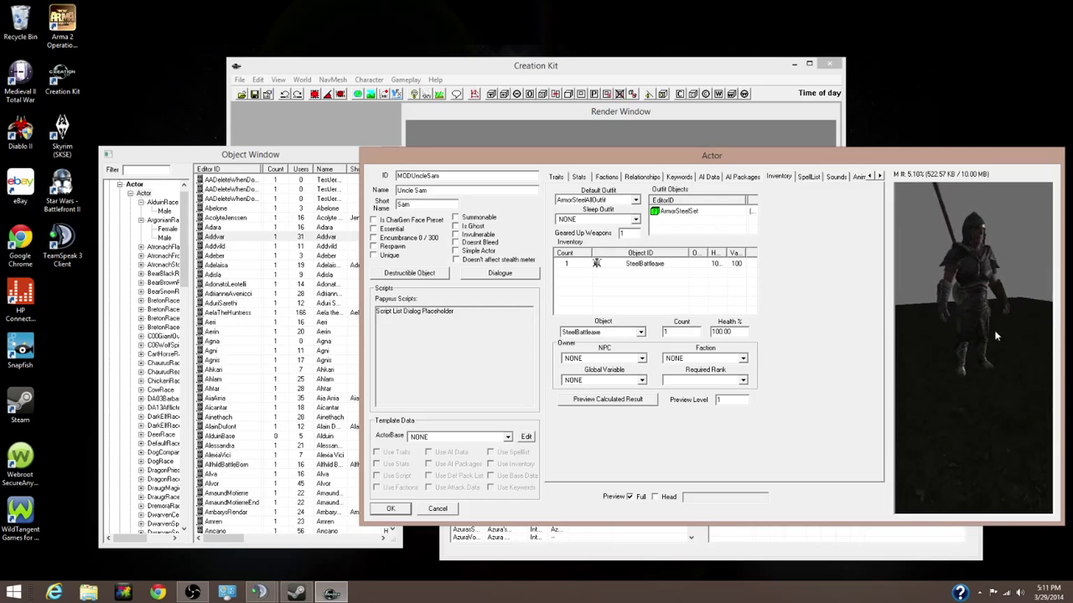
Change the inventory entry's object to SteelGreatsword and inspect the actor carrying it in the preview.
left_click(639, 332)
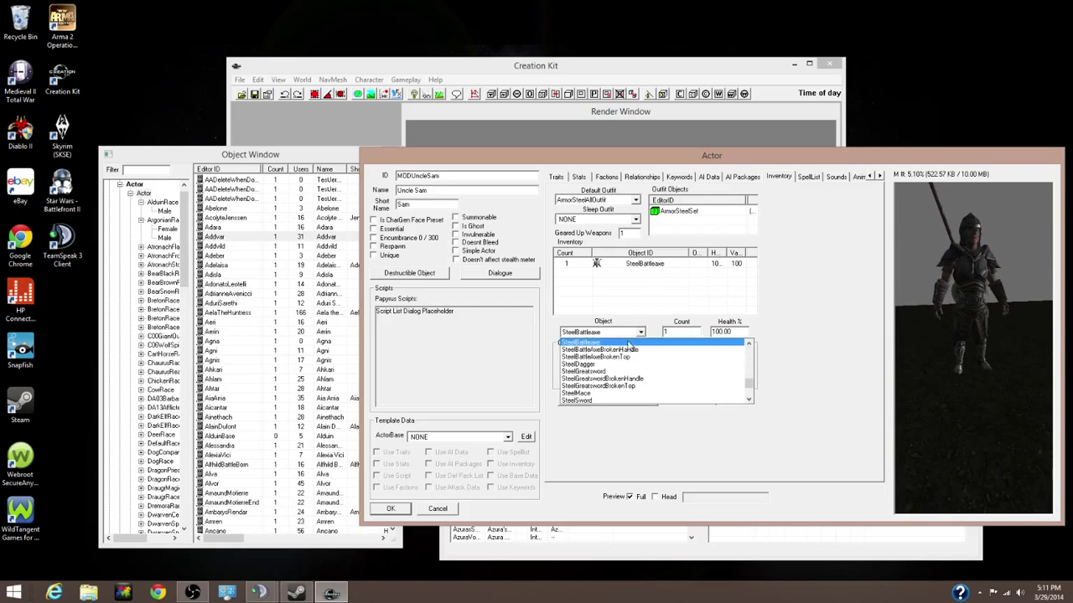
left_click(625, 371)
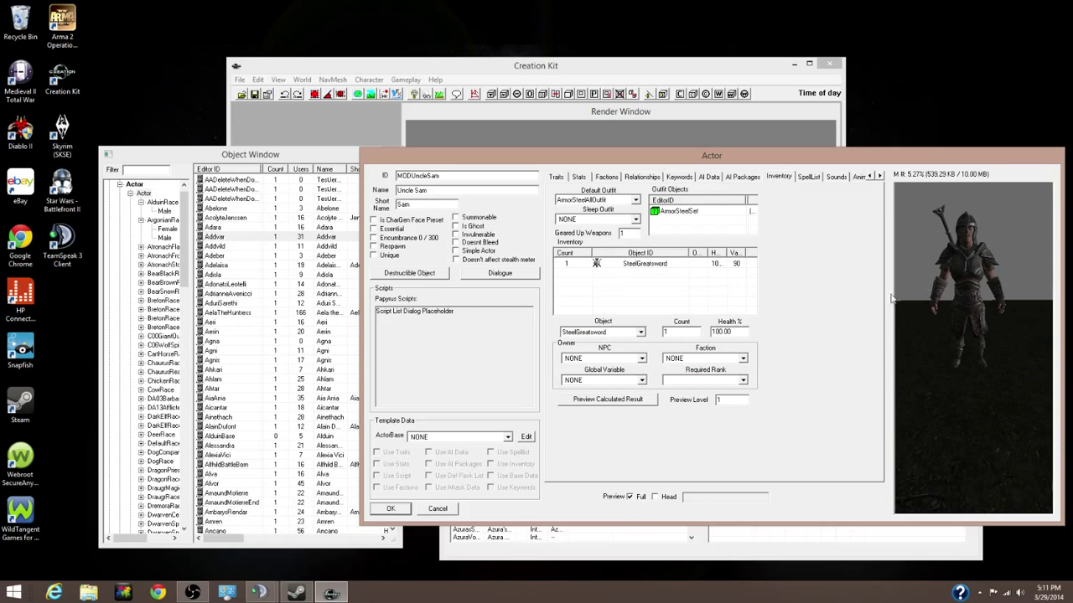
right_click(611, 274)
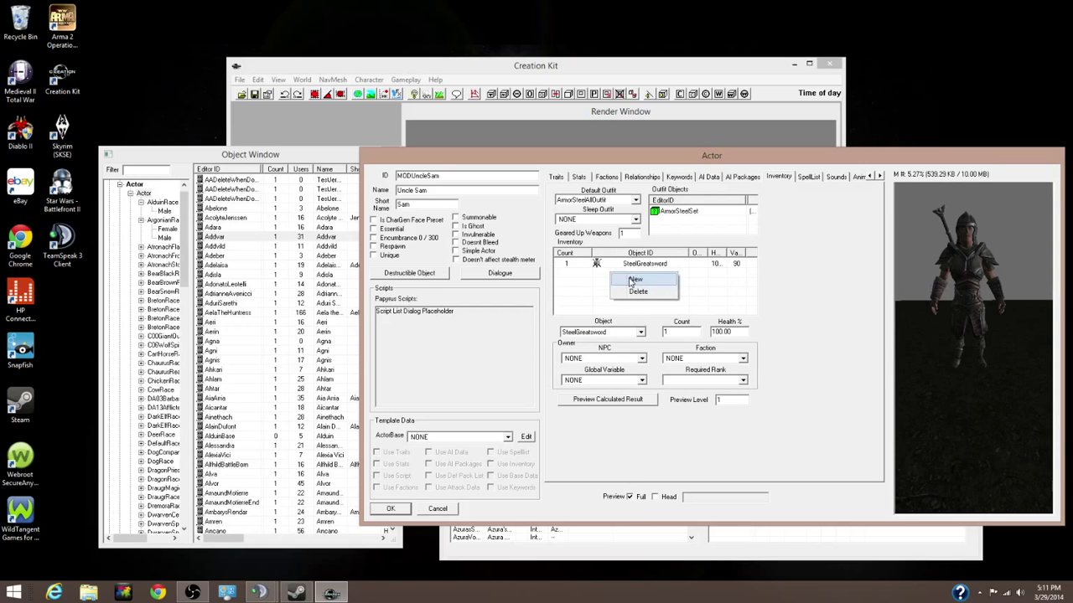
left_click(799, 244)
left_click_drag(925, 255, 944, 274)
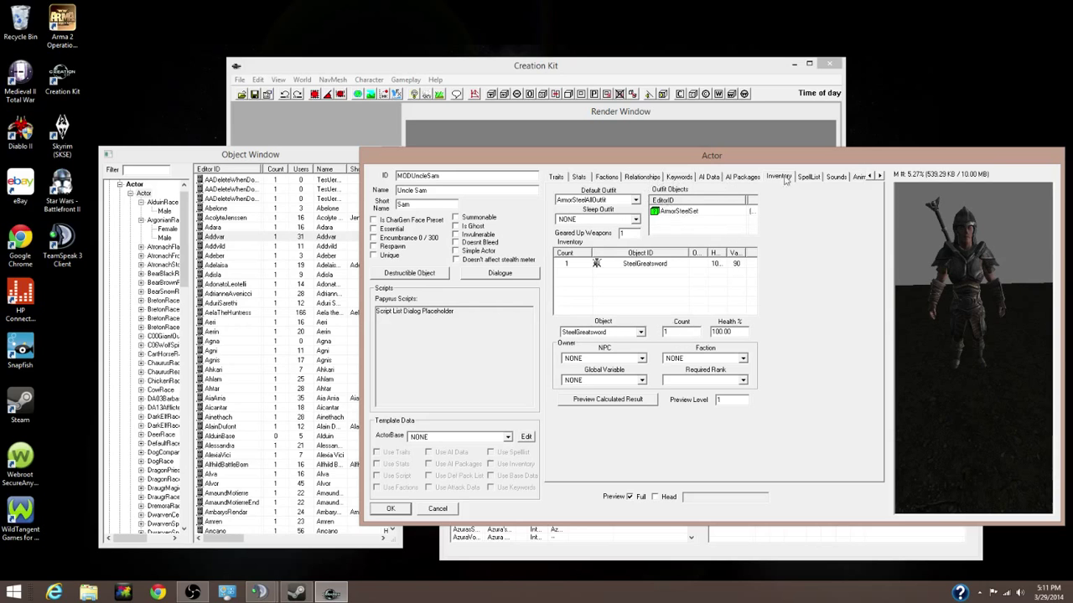
Review the actor's sound settings, keeping the sound level at Normal and inherited sounds at NONE.
left_click(836, 178)
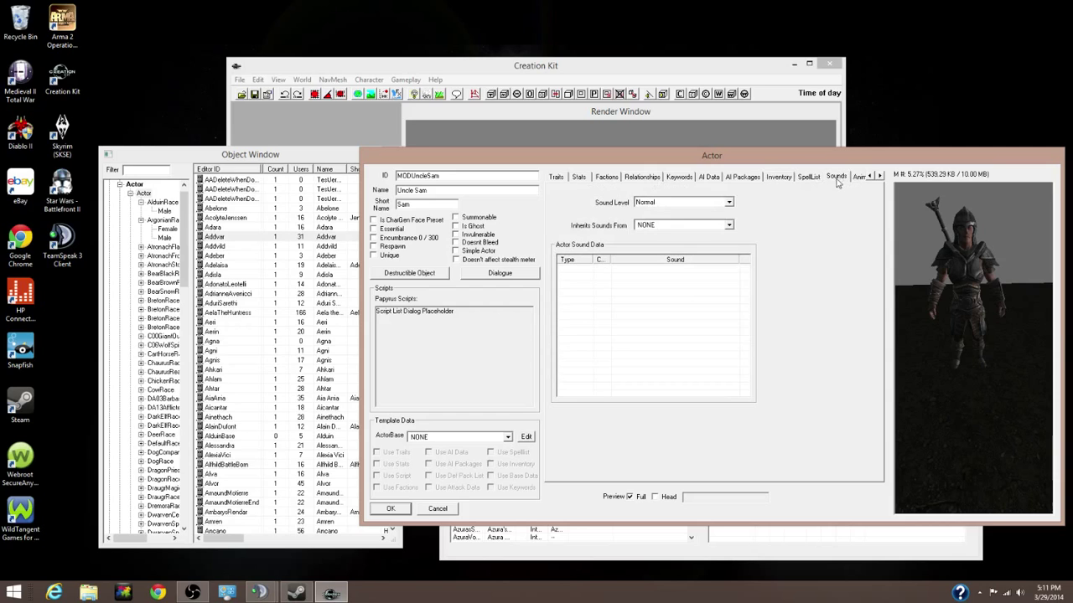
left_click(706, 203)
left_click(705, 206)
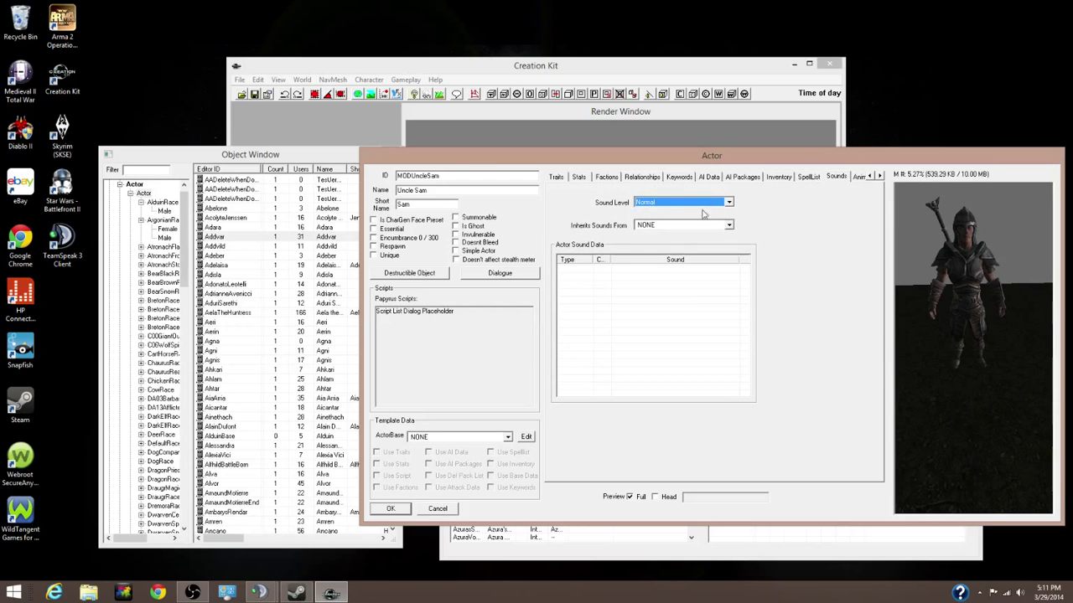
left_click(700, 227)
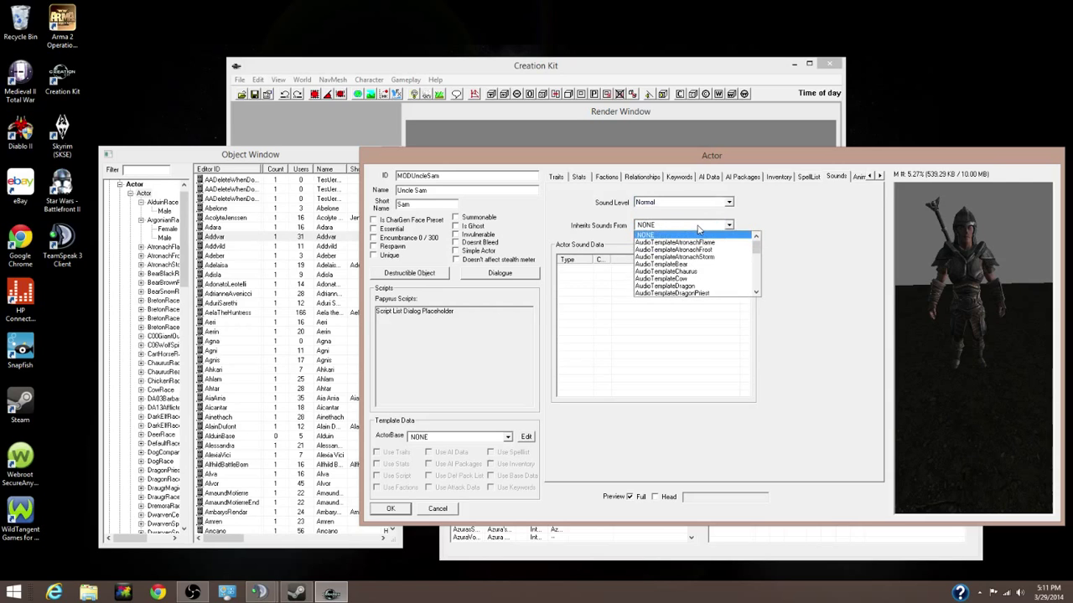
left_click(700, 228)
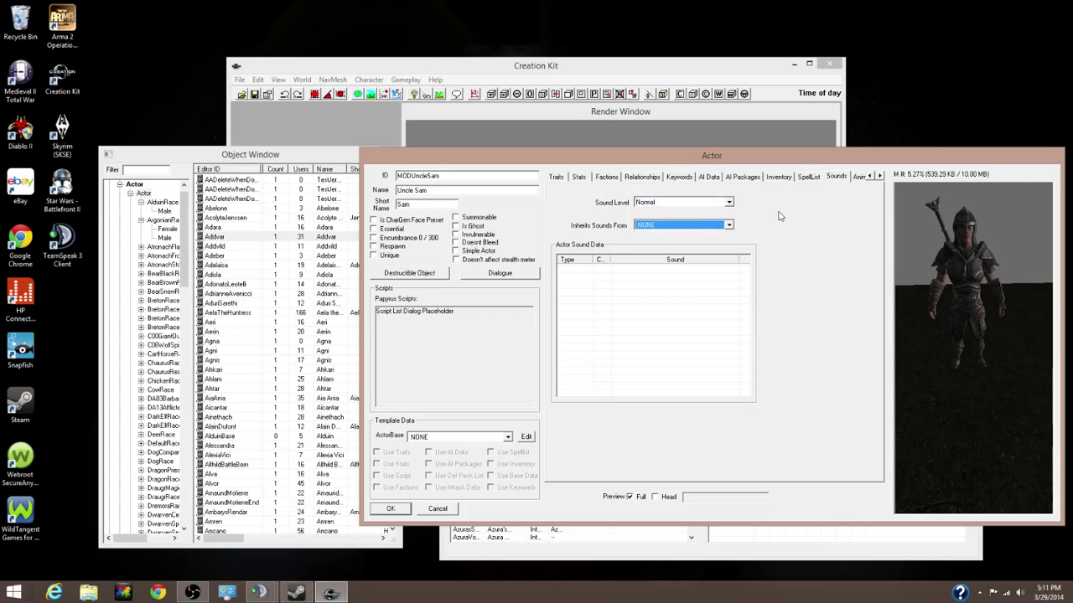
Look at the list of Havok animations available for the actor.
left_click(879, 177)
left_click(879, 176)
left_click(879, 176)
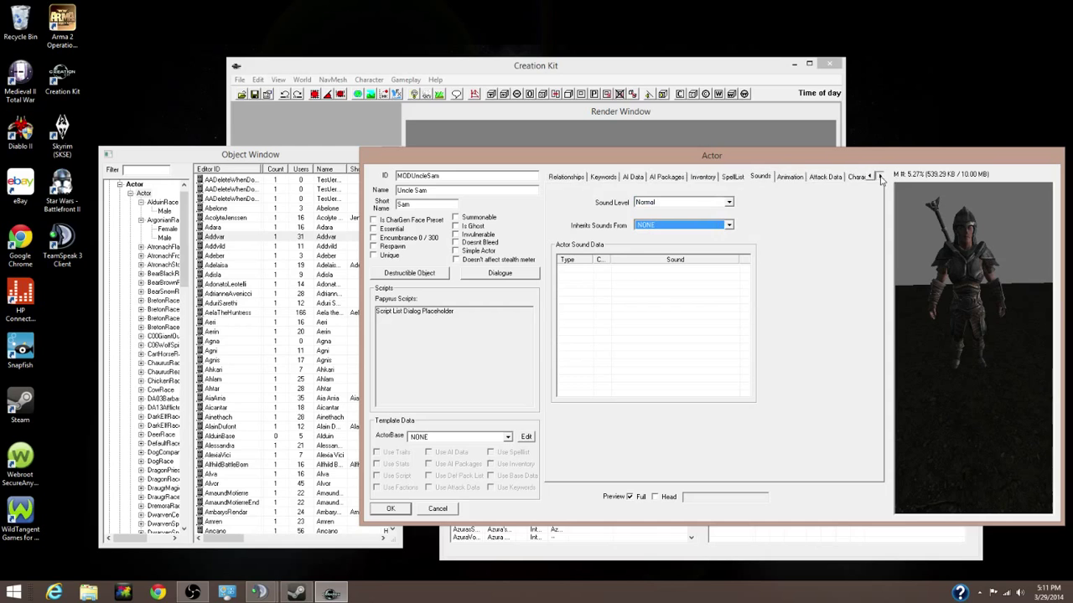
left_click(787, 178)
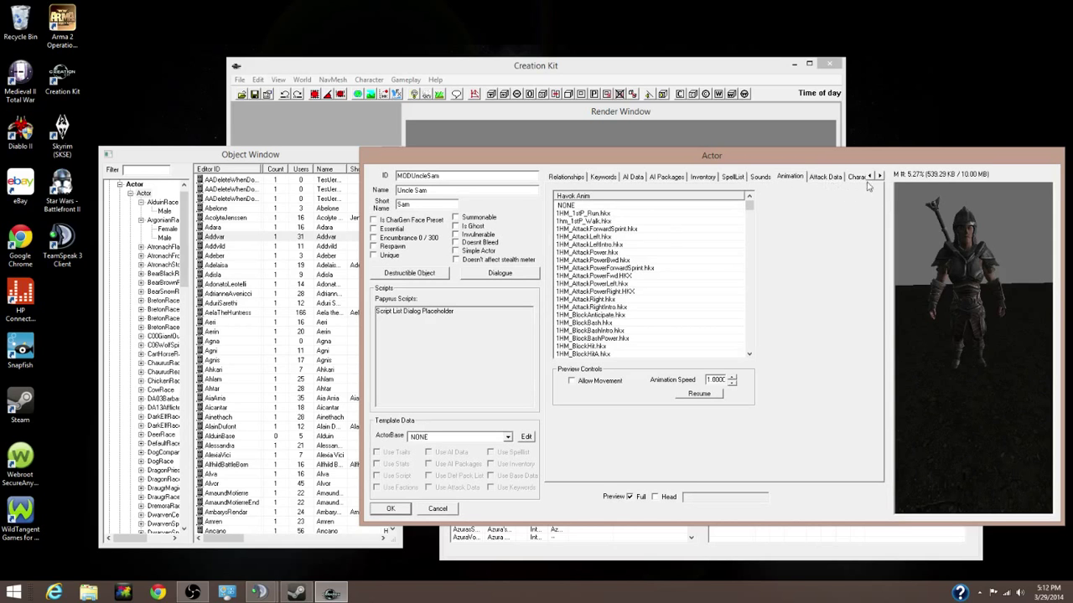
Open the actor's character generation parts and check the face tinting presets, keeping HumanSkinBaseWhite03.
left_click(879, 177)
left_click(879, 177)
left_click(796, 178)
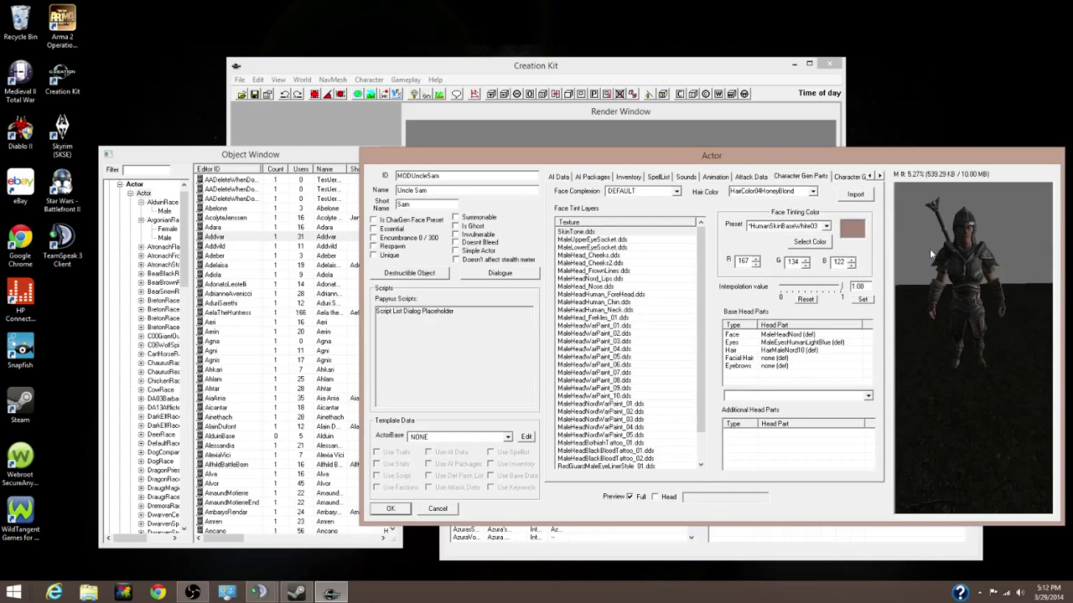
left_click(826, 226)
left_click(852, 247)
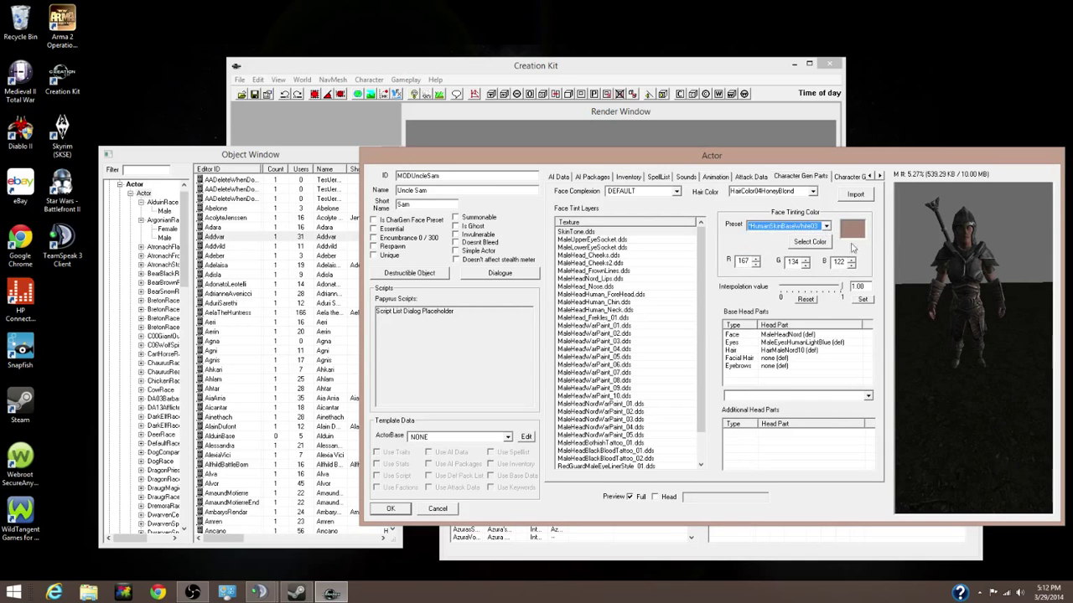
Set the face tinting color to blue (RGB 62, 41, 248), store it as a custom color, and inspect the refreshed full-body preview.
left_click(810, 241)
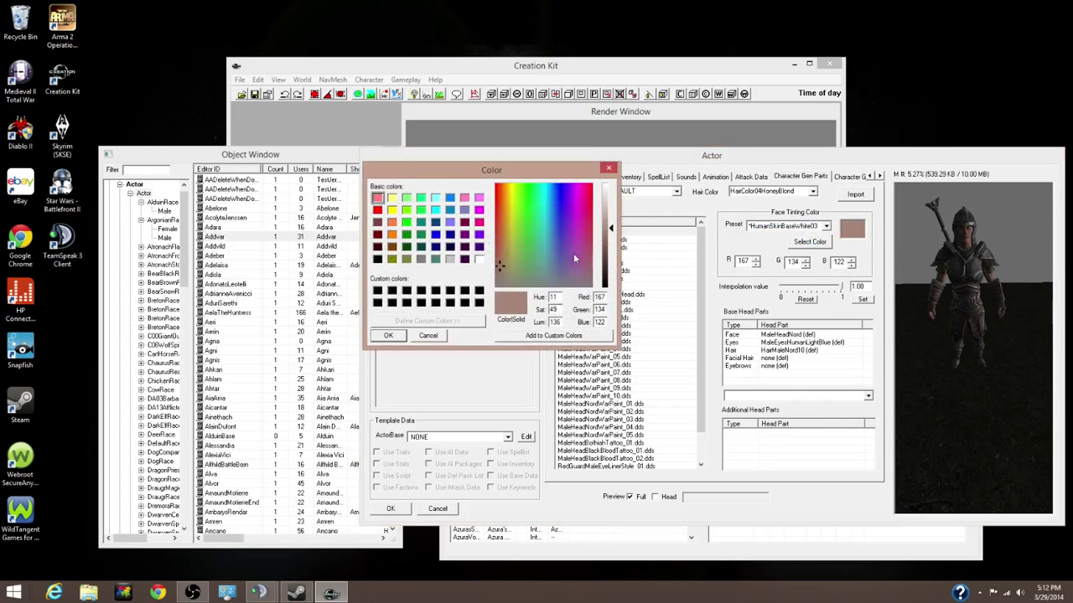
left_click(561, 191)
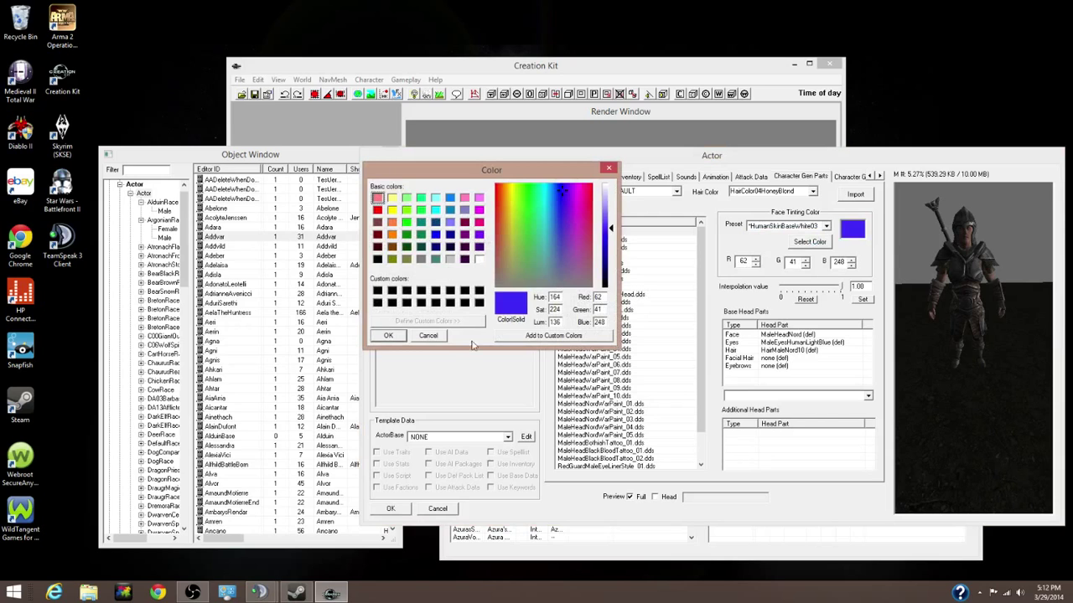
left_click(552, 336)
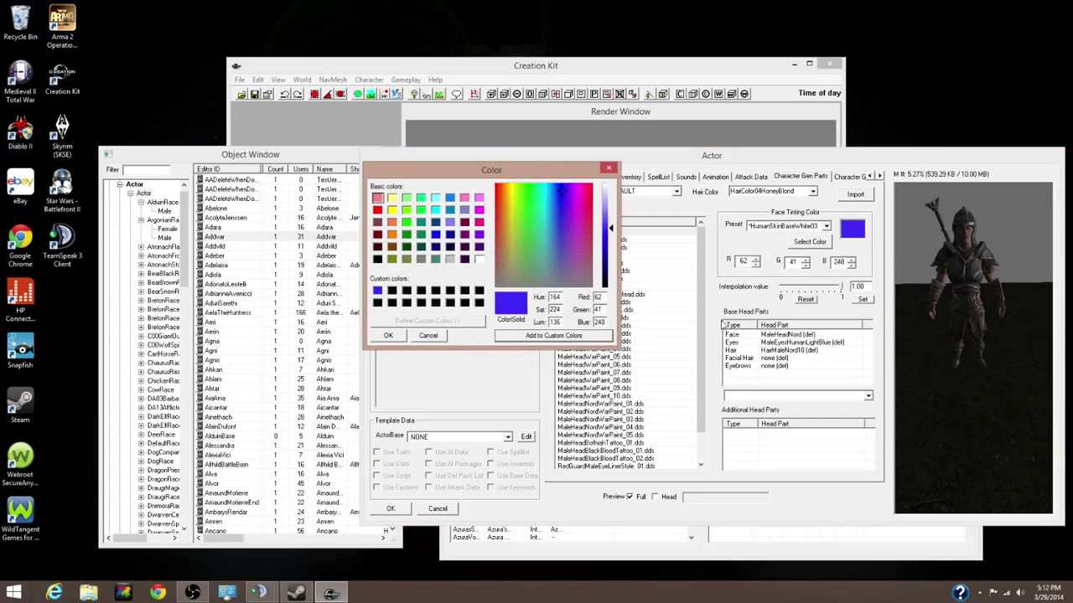
left_click(560, 336)
left_click(631, 503)
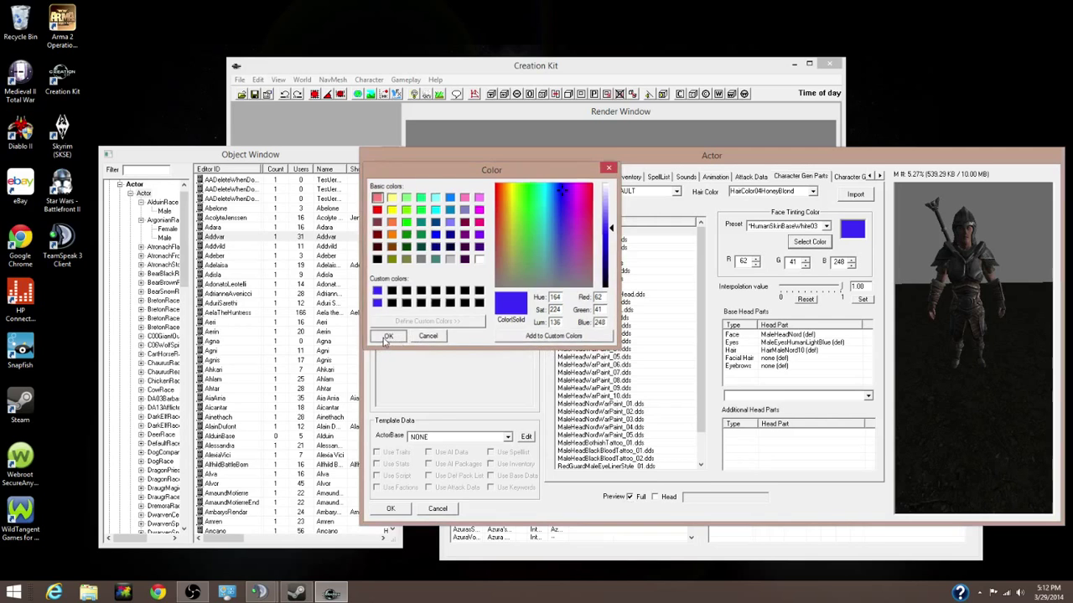
left_click(389, 336)
left_click(631, 497)
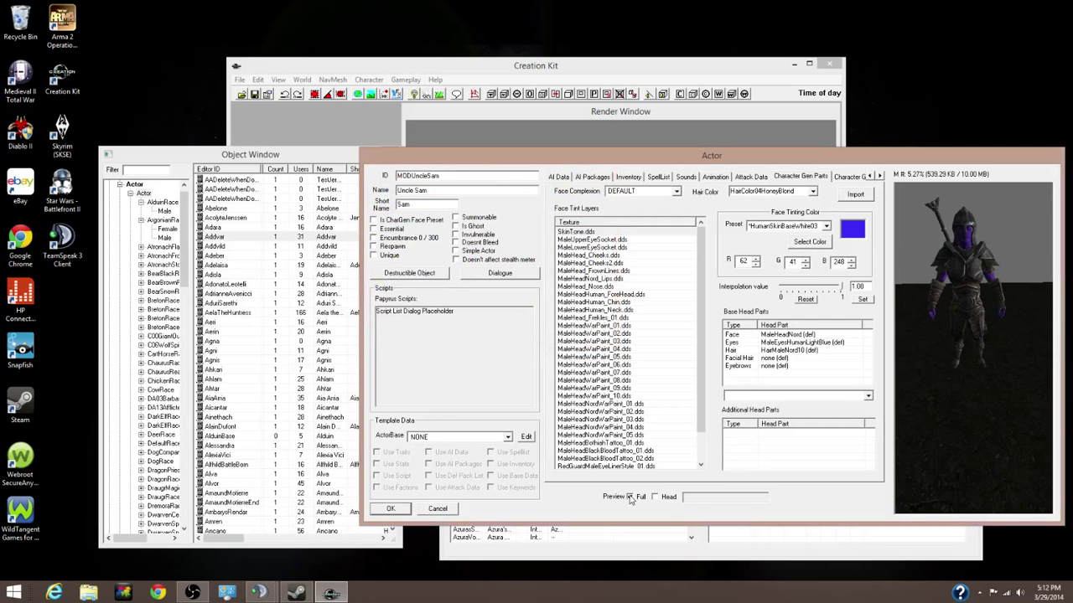
left_click_drag(986, 303, 1010, 297)
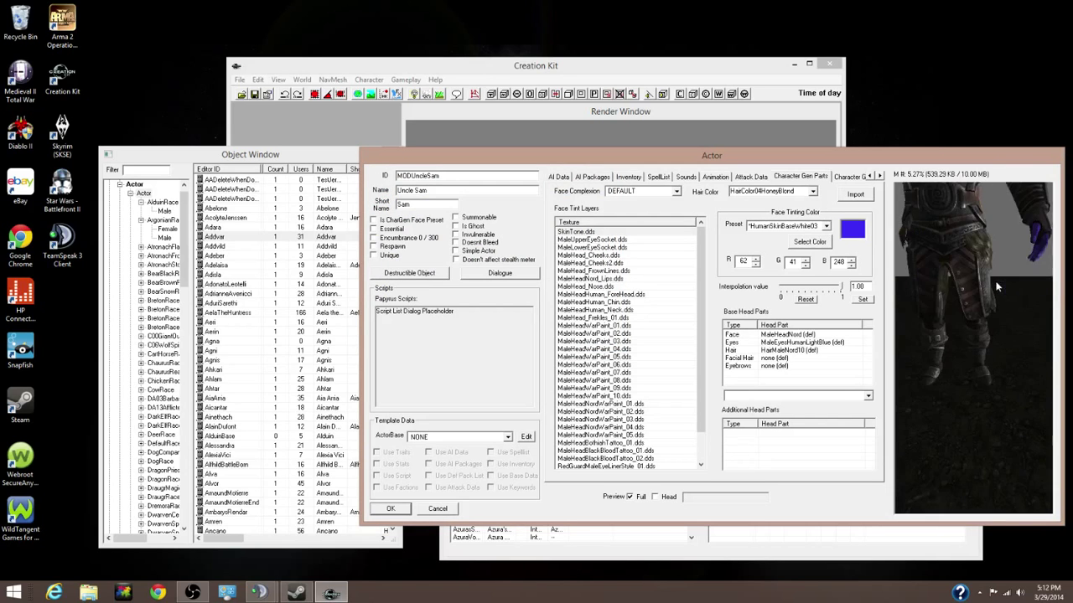
Restore the face tinting preset to HumanSkinBaseWhite03 and check the skin colour in the full-body and head previews.
left_click(810, 227)
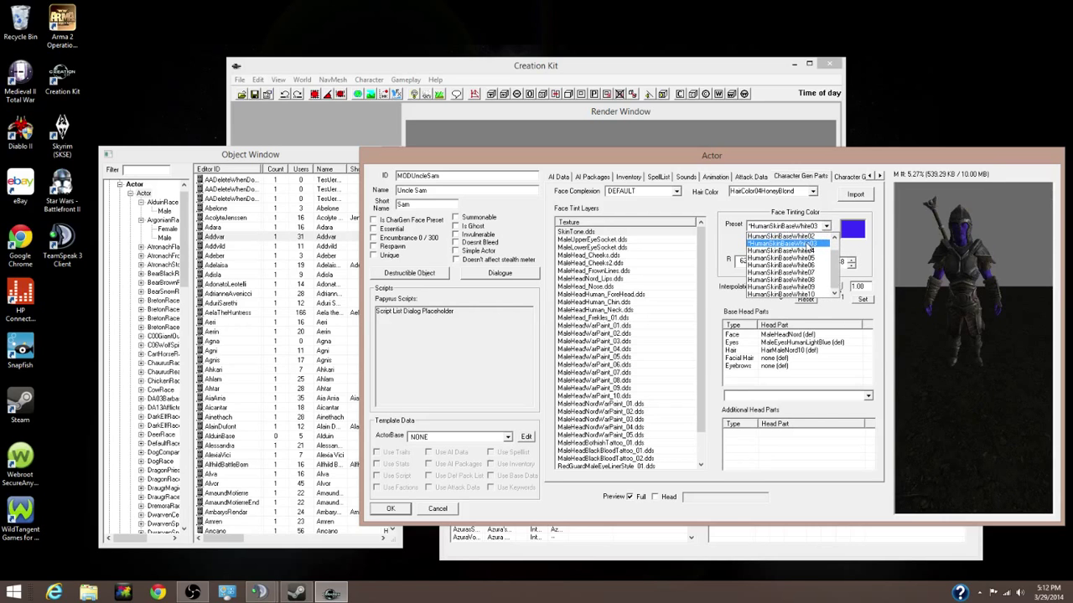
left_click(808, 244)
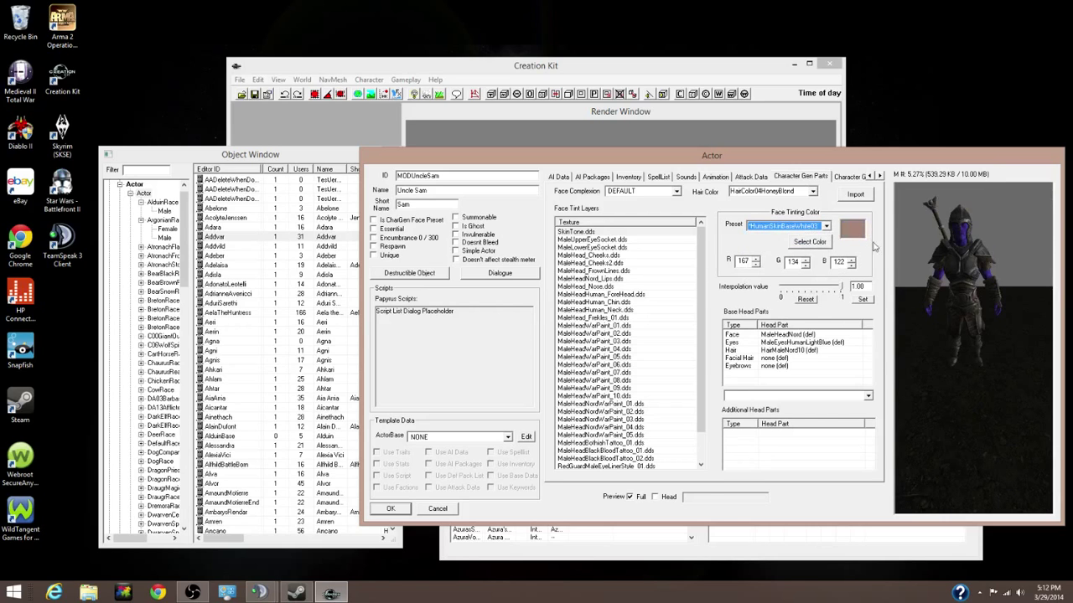
left_click(629, 497)
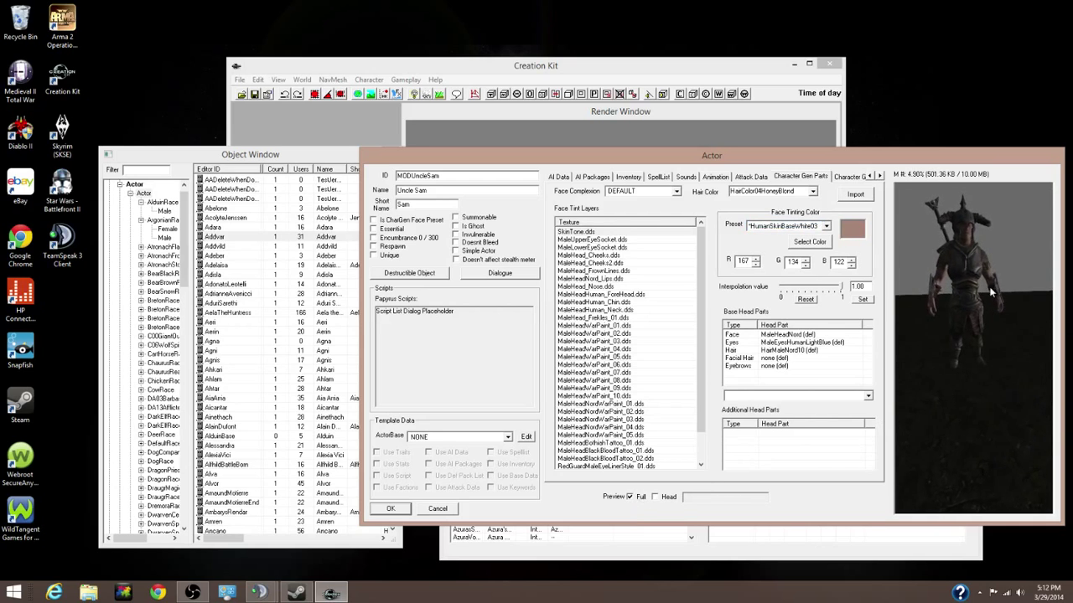
left_click_drag(990, 292, 970, 305)
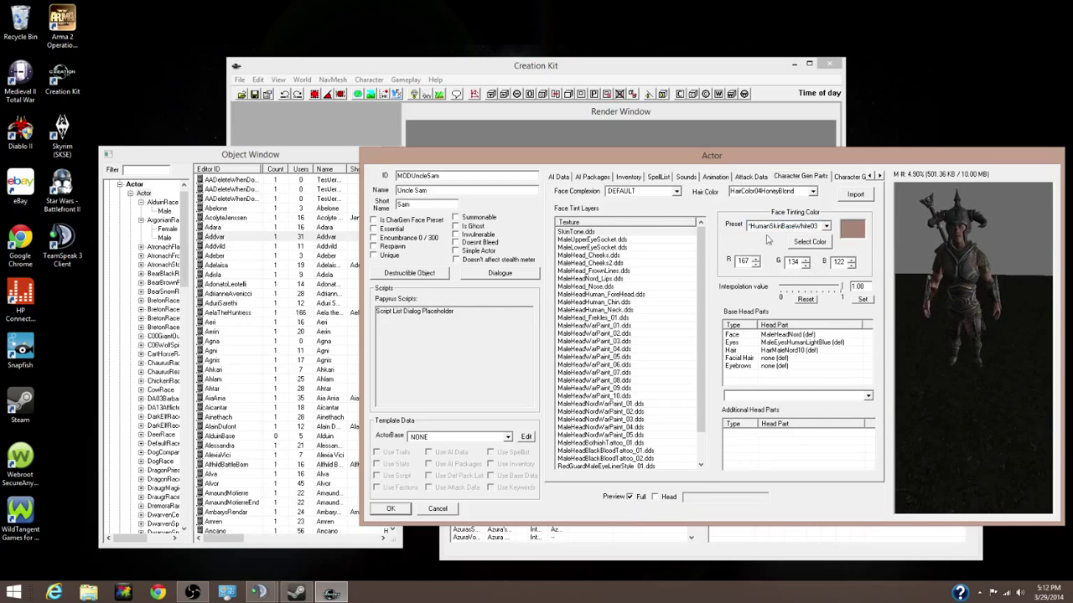
left_click(655, 498)
mouse_move(971, 356)
left_mouse_down()
mouse_move(1033, 379)
mouse_move(920, 354)
mouse_move(974, 357)
left_mouse_up()
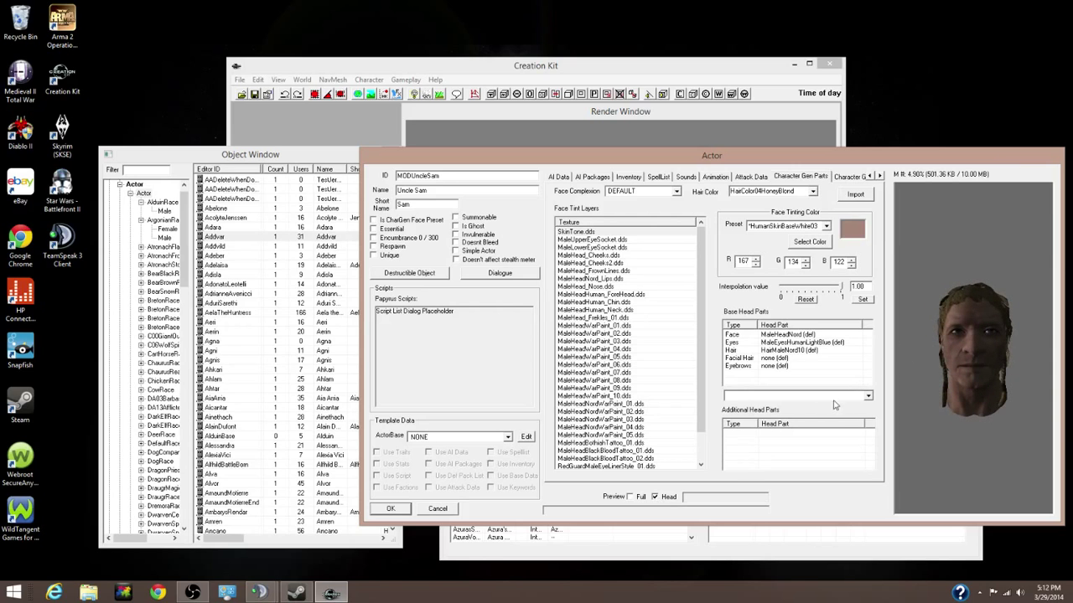
Try MaleHeadManekin as the face head part and return the face to MaleHeadNord.
left_click(768, 336)
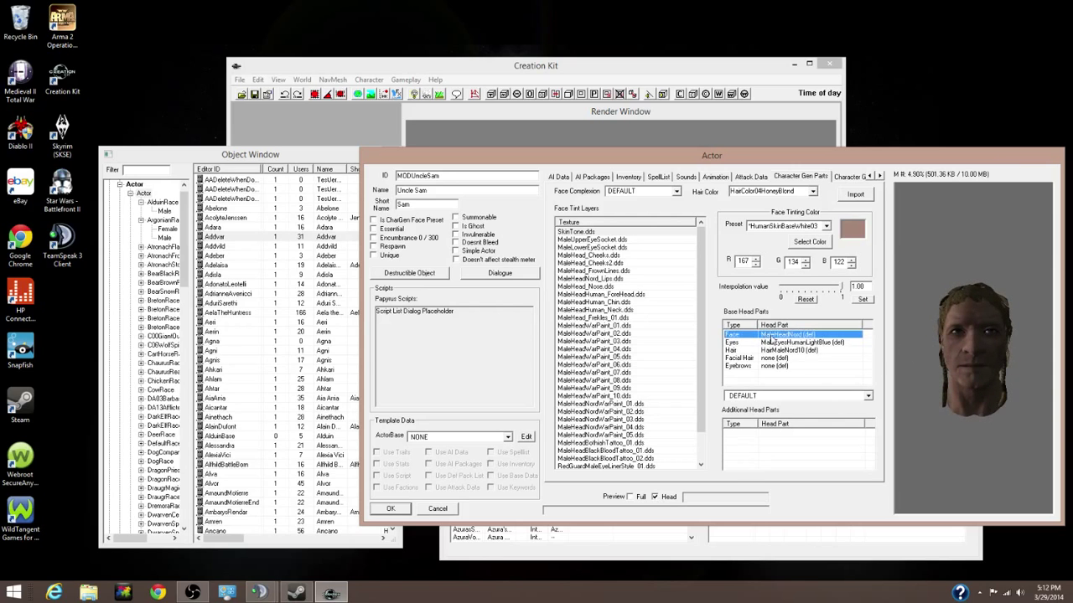
left_click(786, 397)
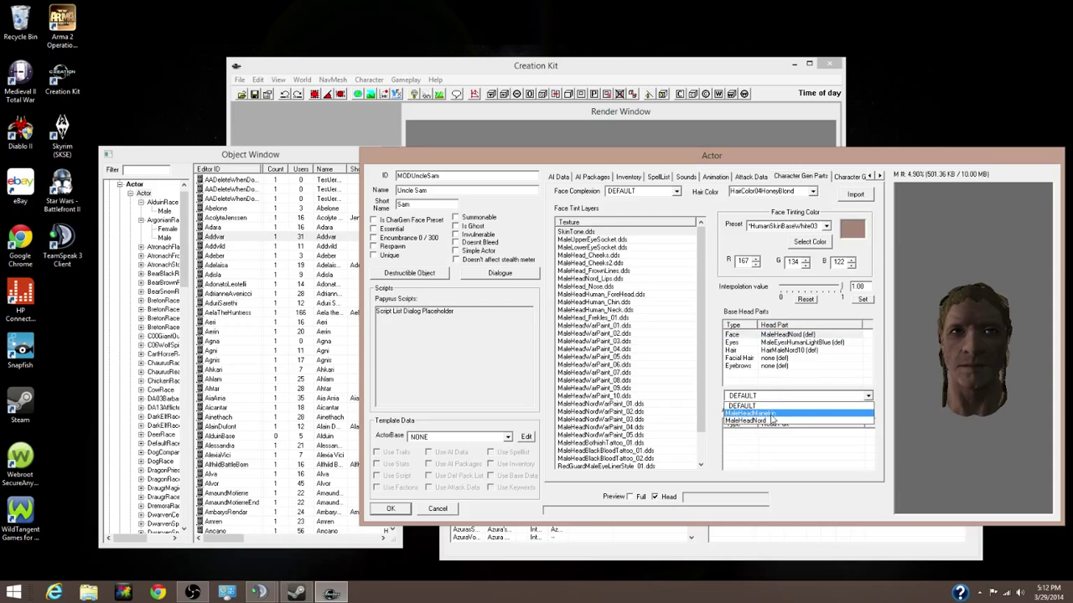
left_click(769, 414)
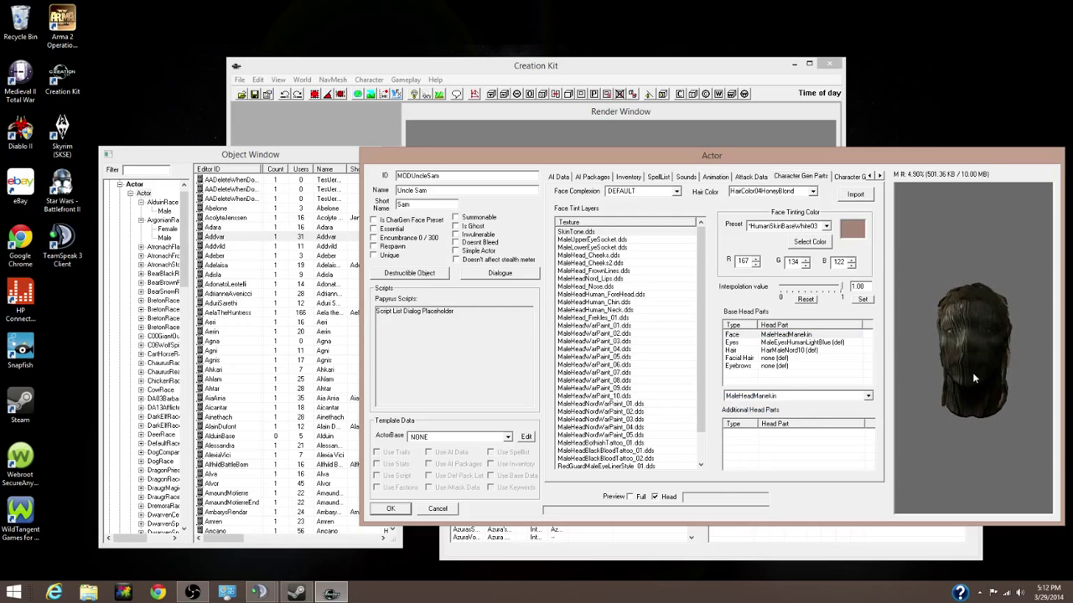
left_click(773, 396)
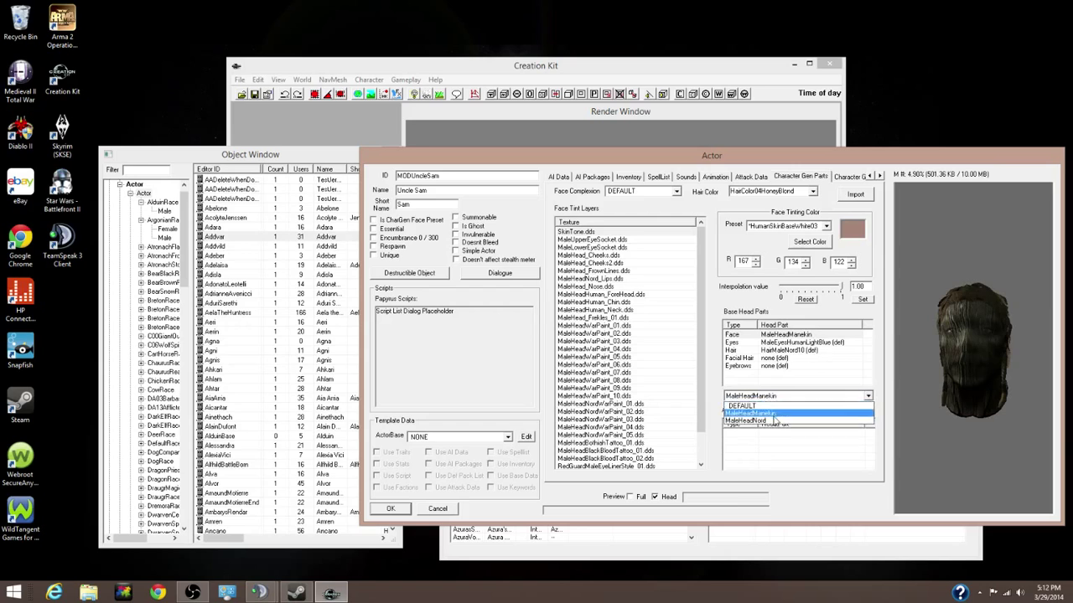
left_click(773, 420)
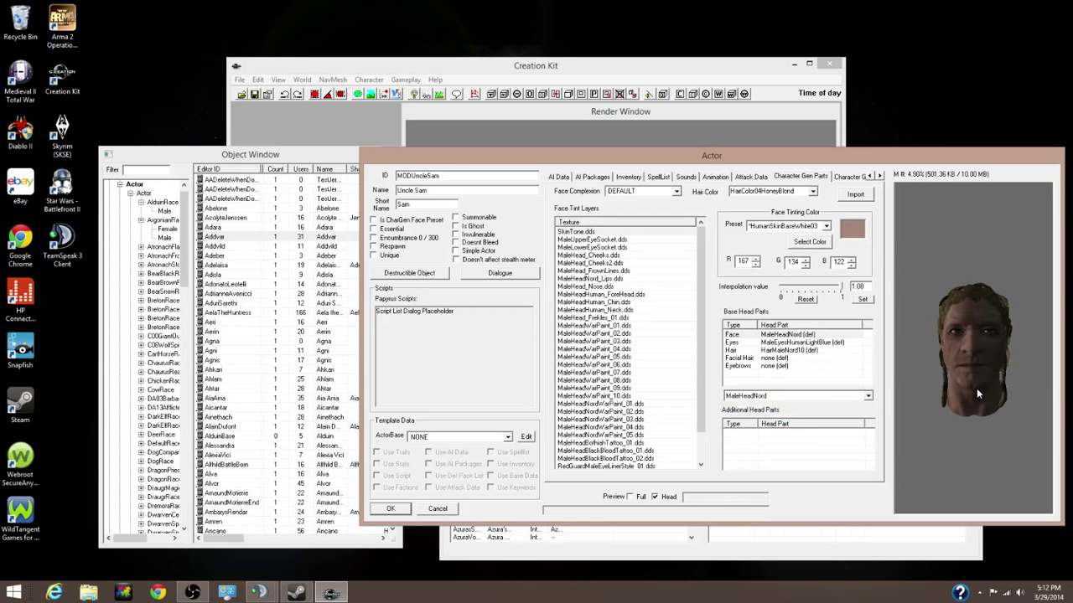
Look through the available eye head parts and inspect the current eyes up close in the head preview.
left_click(823, 344)
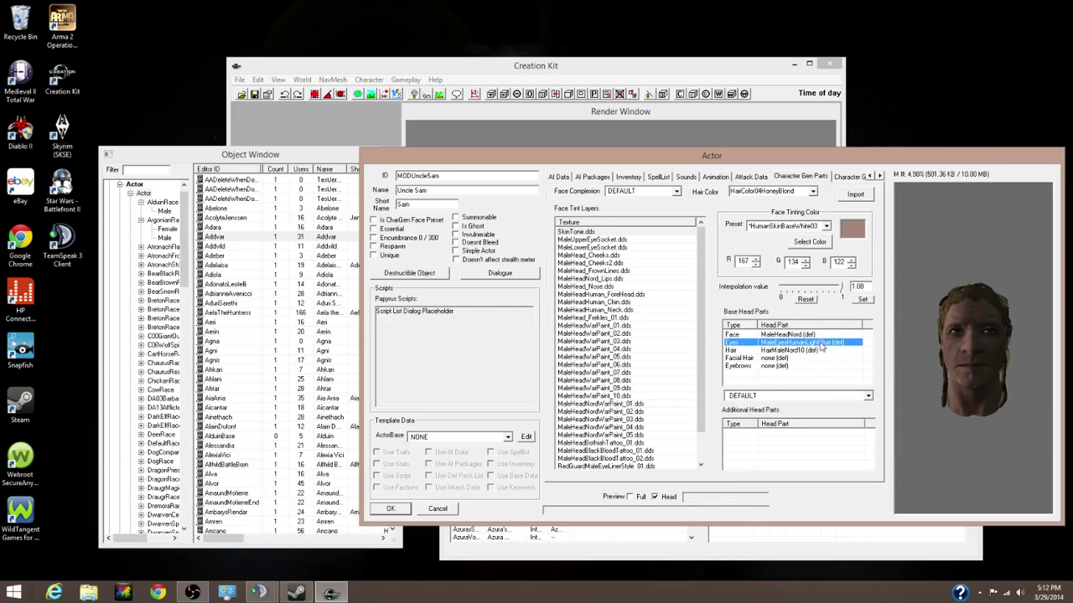
left_click(809, 401)
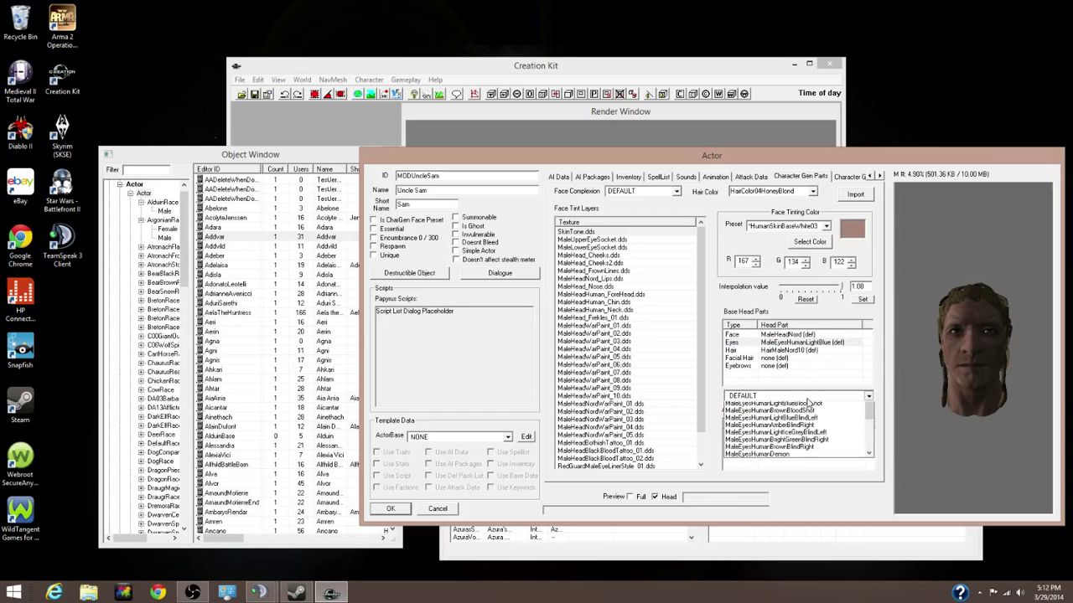
left_click(994, 367)
scroll(994, 370, "up", 6)
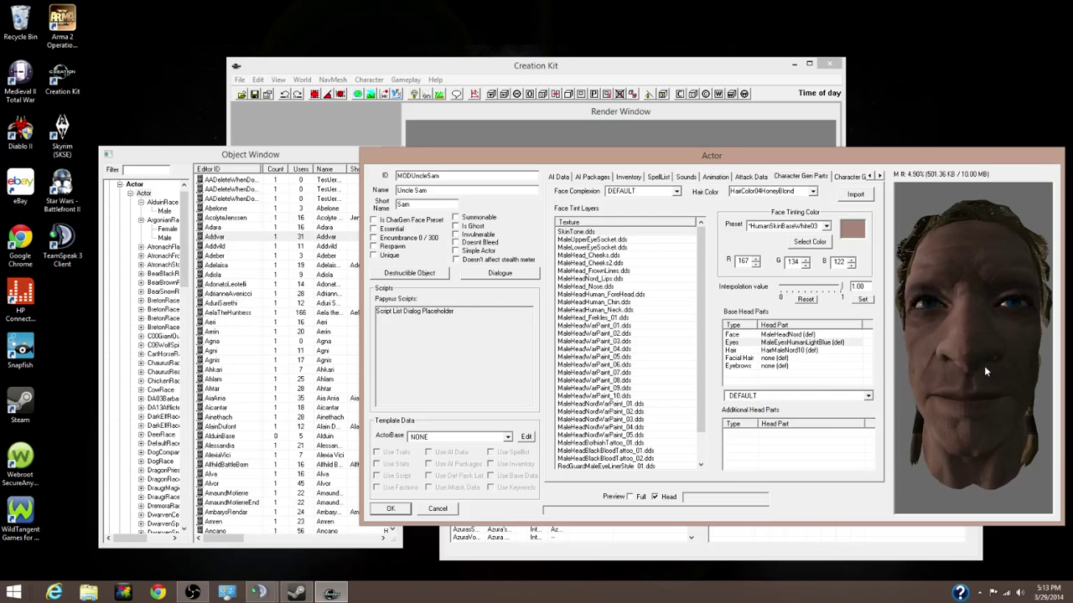
scroll(984, 373, "down", 2)
Try hair styles from HairMaleNord20 through HairMaleElder6 on the head, viewing them in profile.
left_click(794, 351)
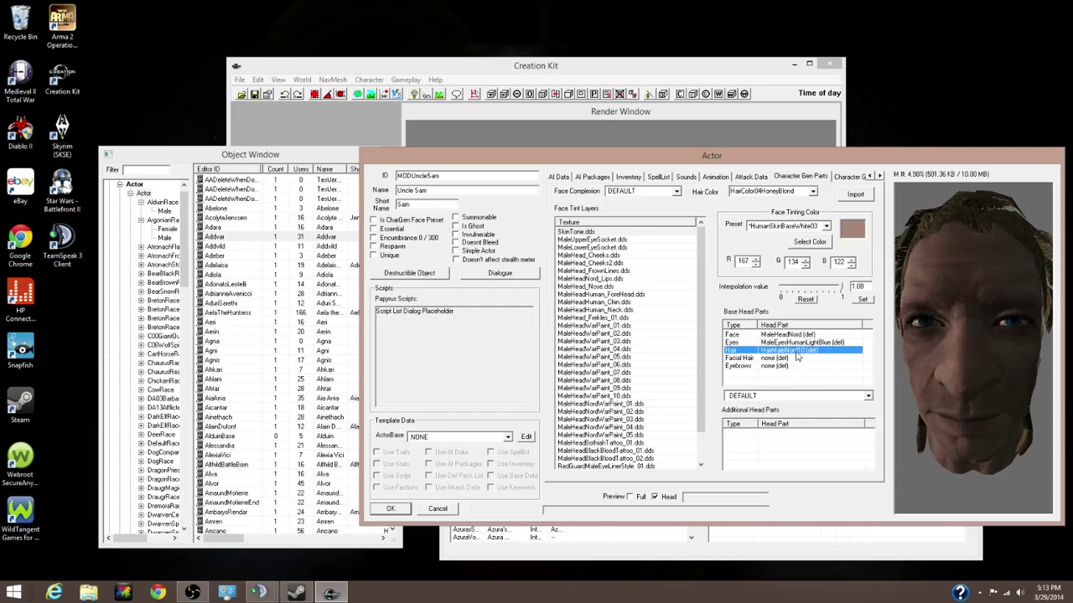
scroll(992, 379, "down", 5)
left_click_drag(992, 382, 896, 345)
left_click(801, 350)
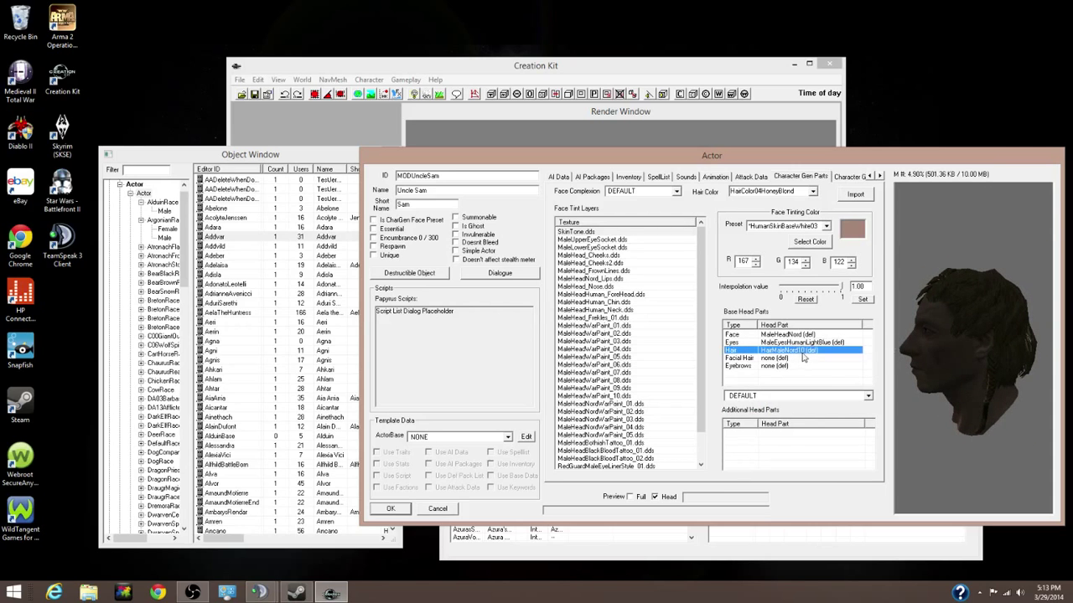
left_click(796, 396)
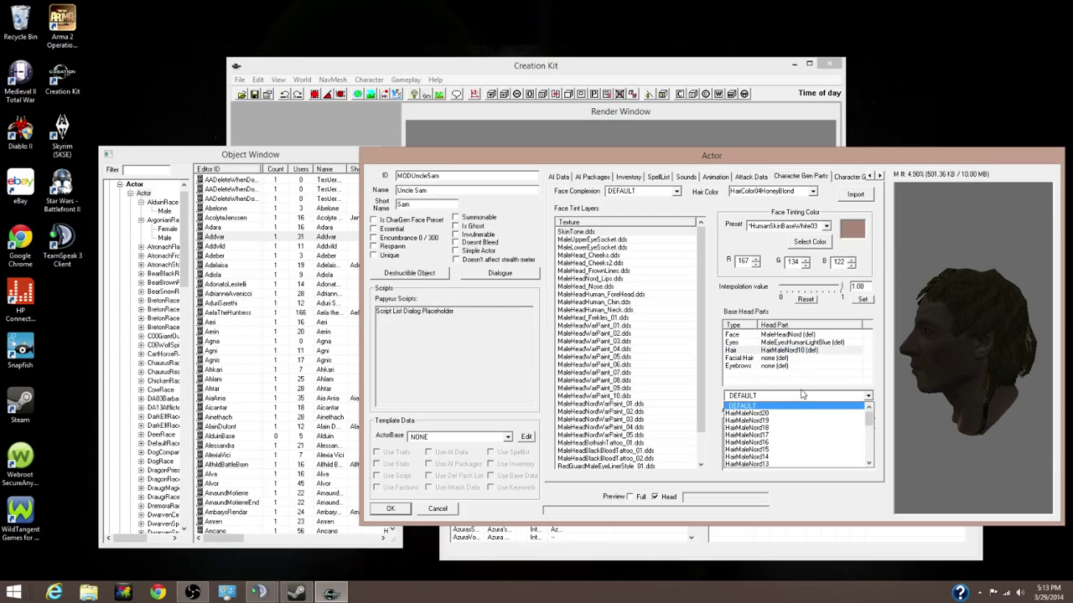
key("Down")
key("Down")
key("Down")
key("Down")
key("Down")
key("Down")
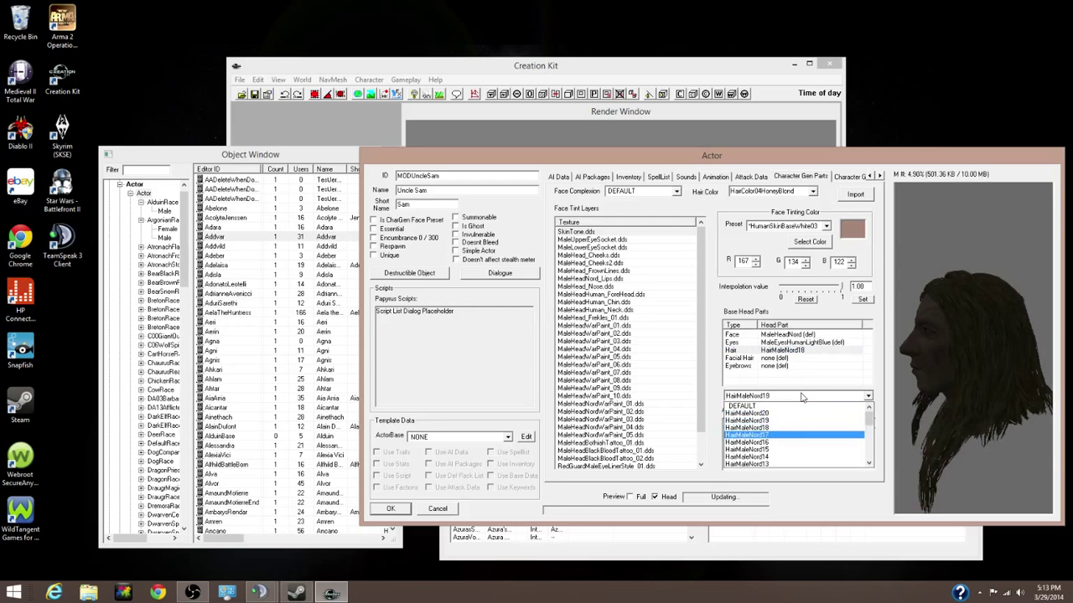
key("Down")
key("Down")
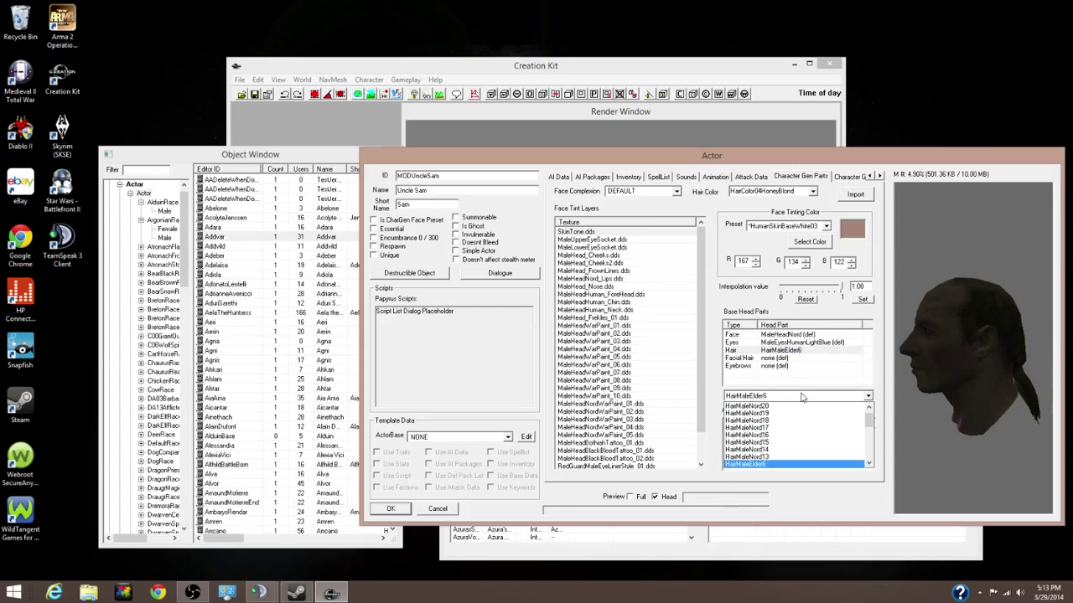
key("Up")
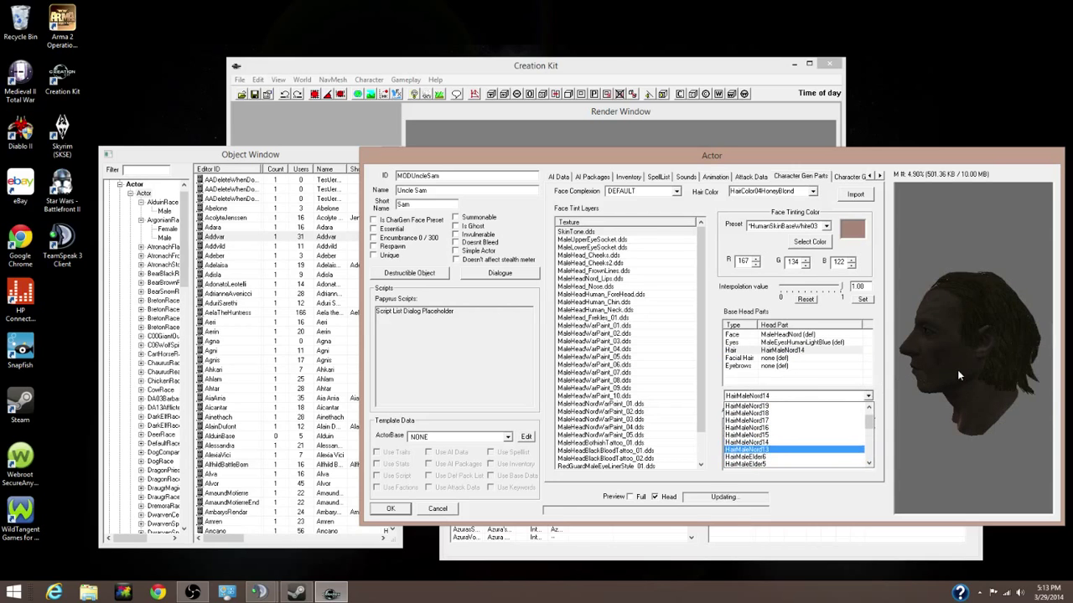
key("Return")
left_click_drag(974, 374, 879, 378)
Compare the elder and Nord hair styles and set the hair head part to HairMaleNord02.
left_click(799, 395)
key("Down")
key("Down")
key("Down")
key("Down")
key("Down")
key("Down")
key("Down")
key("Down")
key("Down")
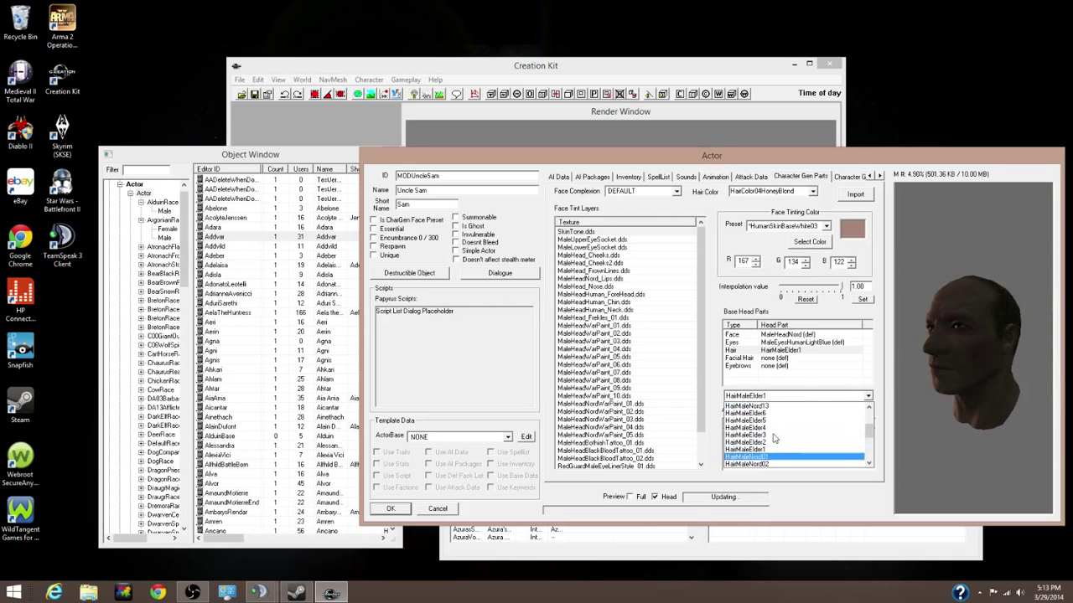
key("Up")
key("Up")
key("Up")
key("Up")
key("Up")
key("Up")
key("Up")
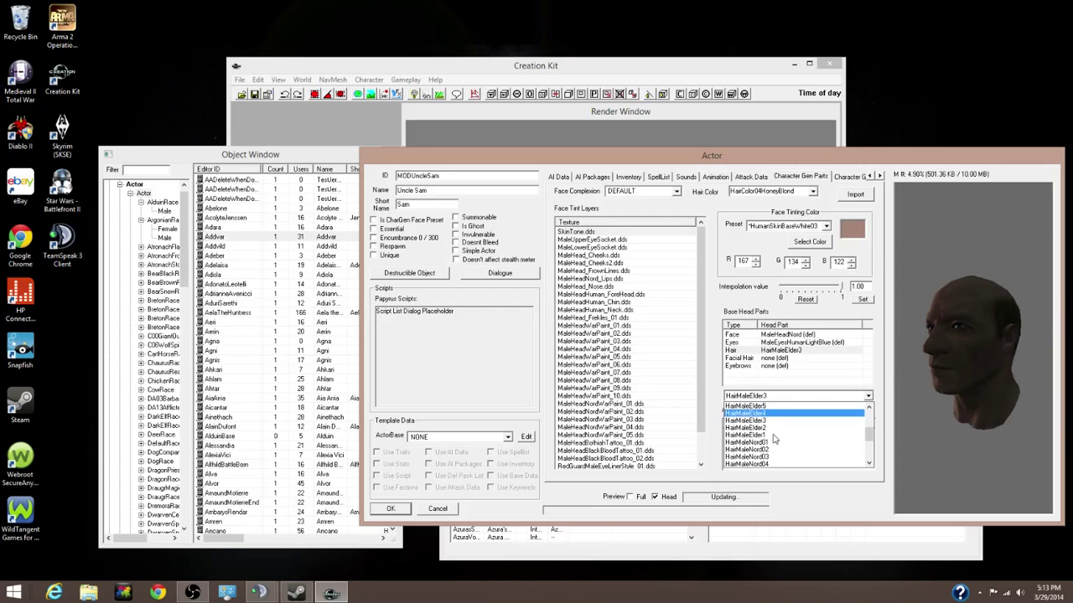
key("Down")
key("Down")
key("Down")
key("Down")
key("Down")
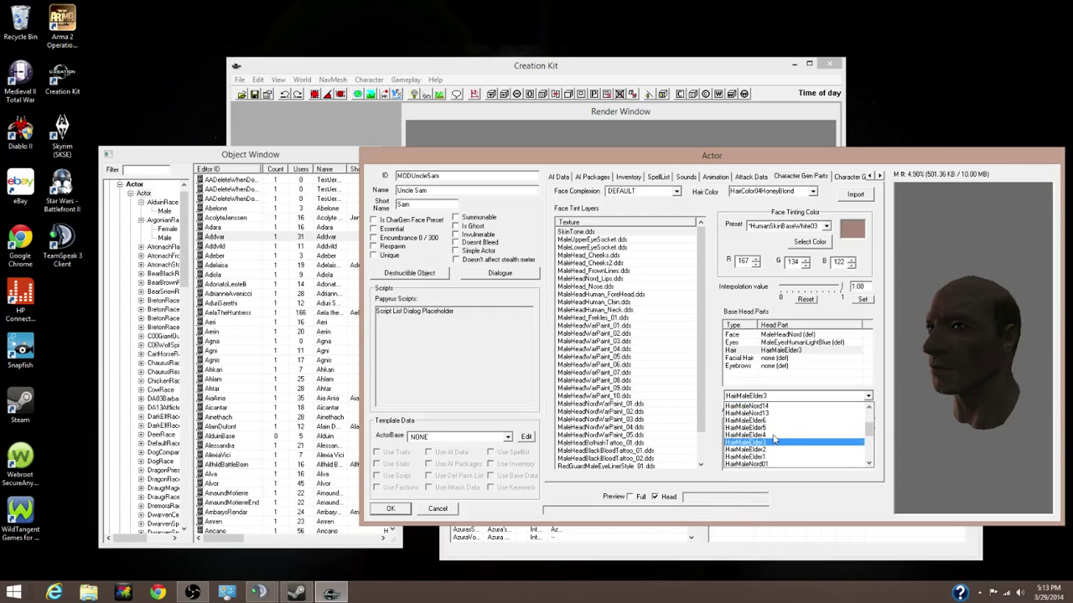
key("Down")
key("Down")
key("Up")
key("Up")
key("Up")
key("Up")
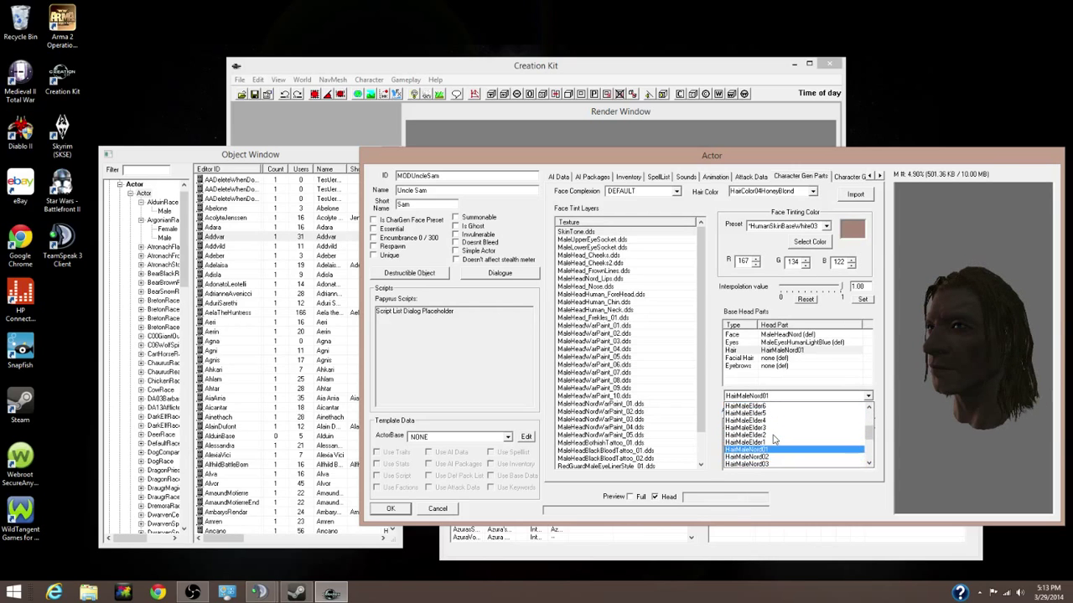
key("Down")
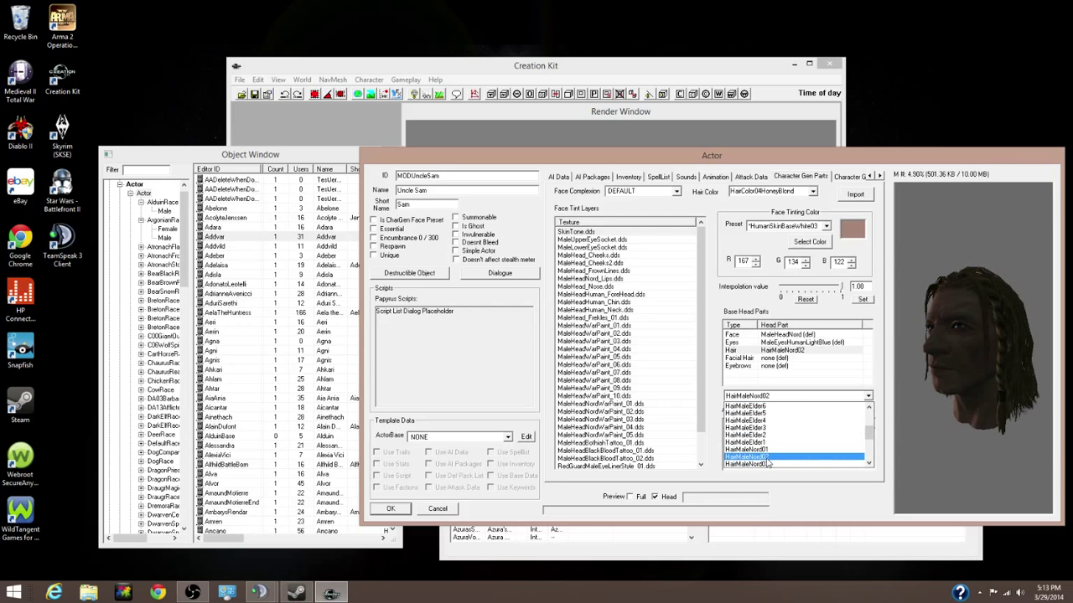
key("Return")
left_click_drag(922, 381, 989, 362)
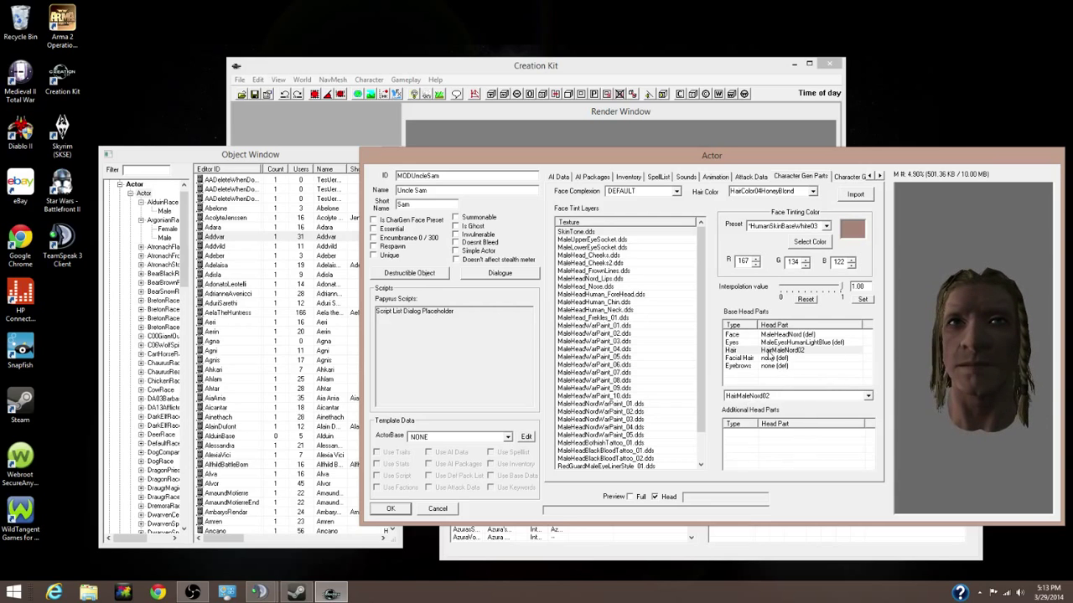
Compare beard styles in the preview and set the facial hair head part to HumanBeard44.
left_click(767, 360)
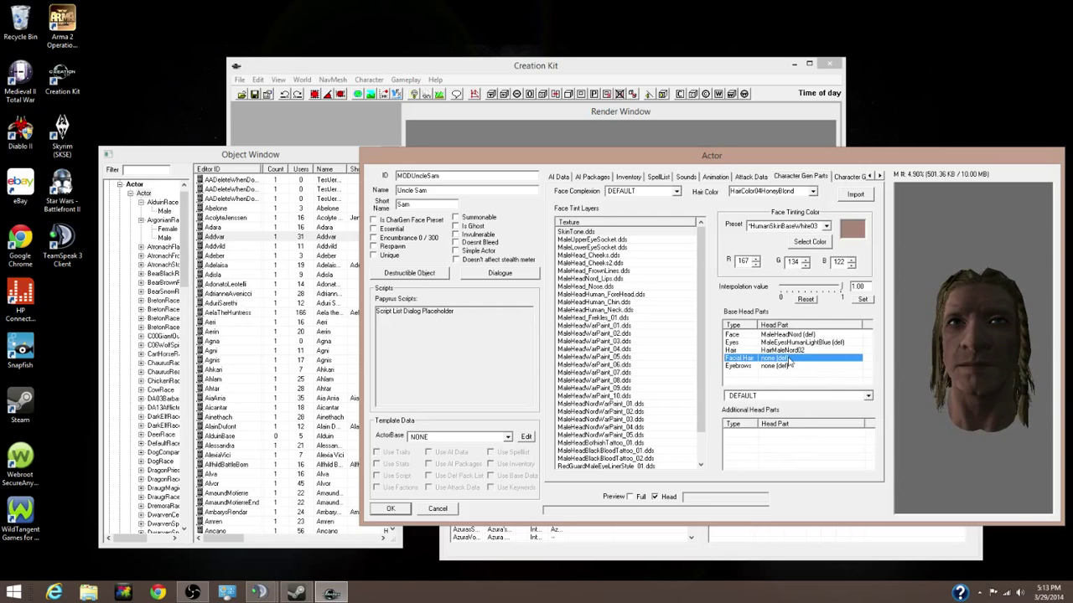
left_click(796, 400)
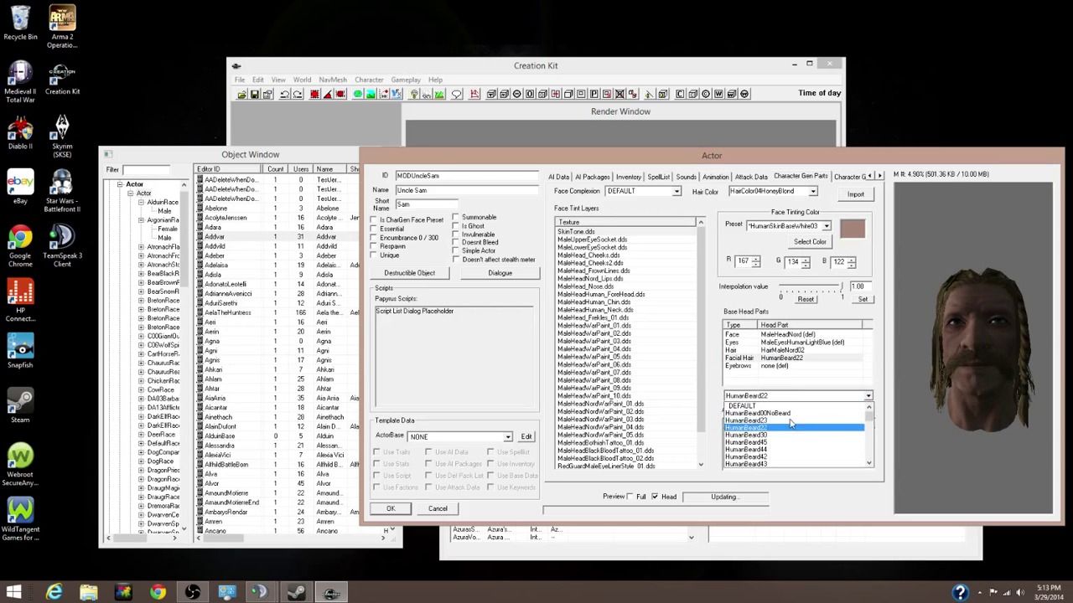
key("Down")
key("Down")
key("Down")
key("Down")
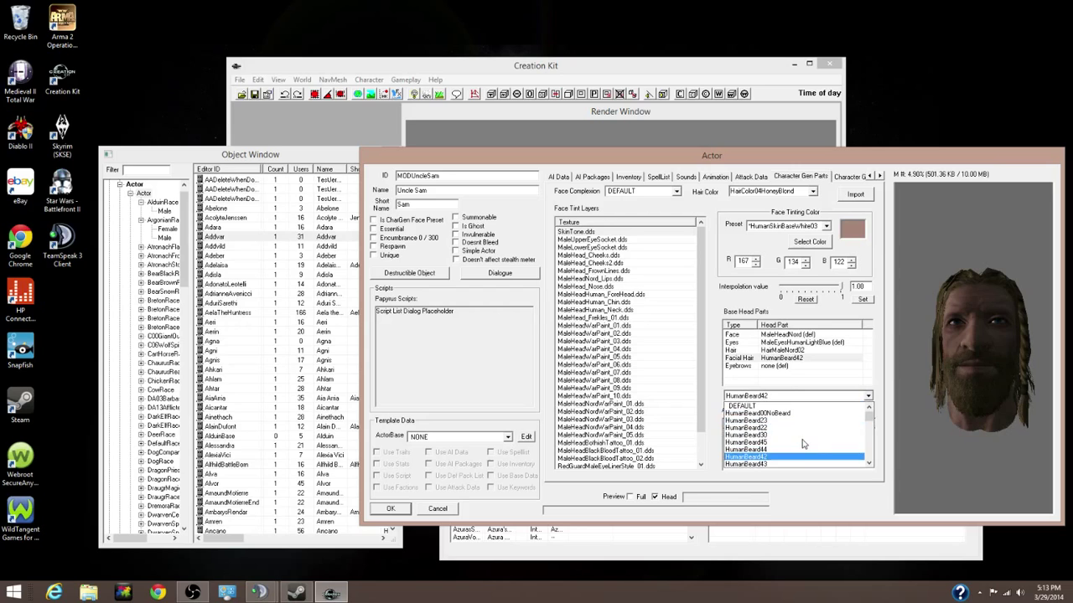
key("Up")
key("Down")
key("Down")
key("Up")
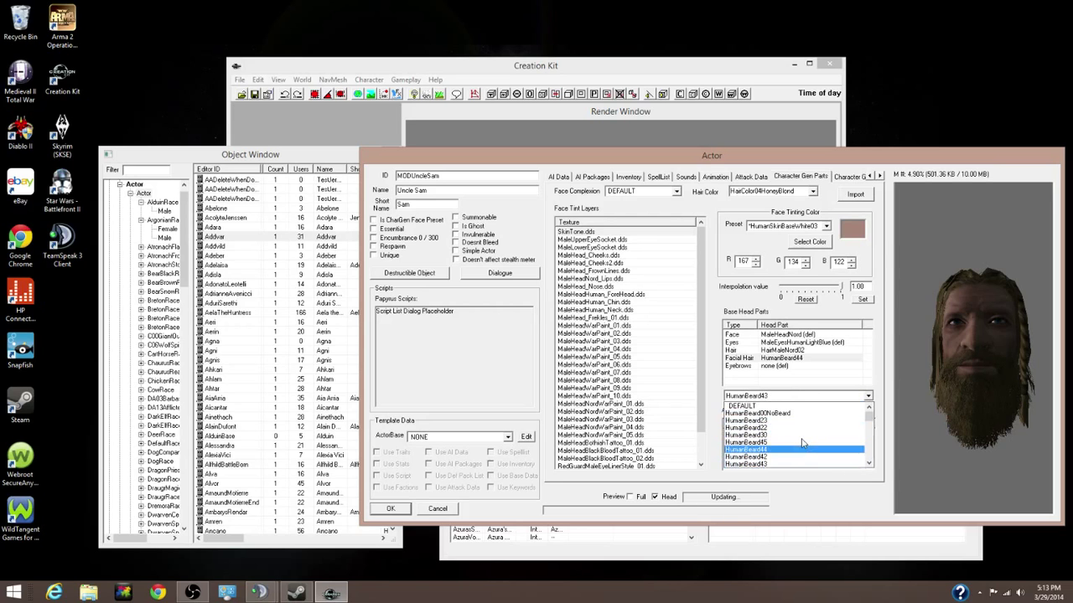
key("Down")
key("Down")
key("Up")
key("Up")
key("Down")
key("Up")
left_click(794, 454)
mouse_move(976, 390)
left_mouse_down()
mouse_move(919, 404)
mouse_move(895, 397)
mouse_move(1023, 406)
mouse_move(1004, 425)
mouse_move(979, 411)
left_mouse_up()
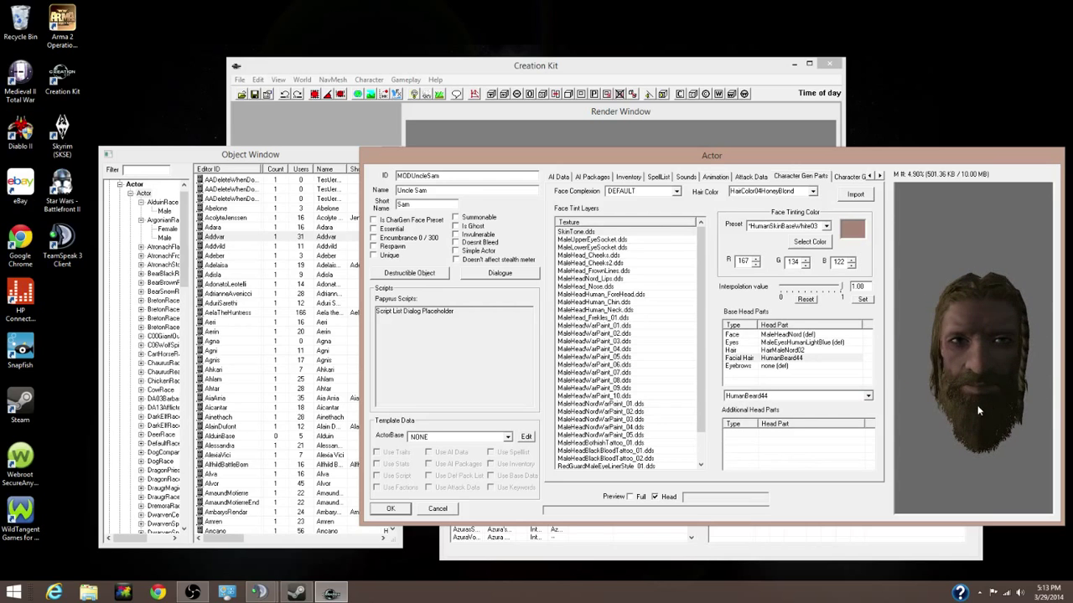
Set the actor's hair color to HairColor12BlackTrue and check it in the head preview.
left_click(805, 192)
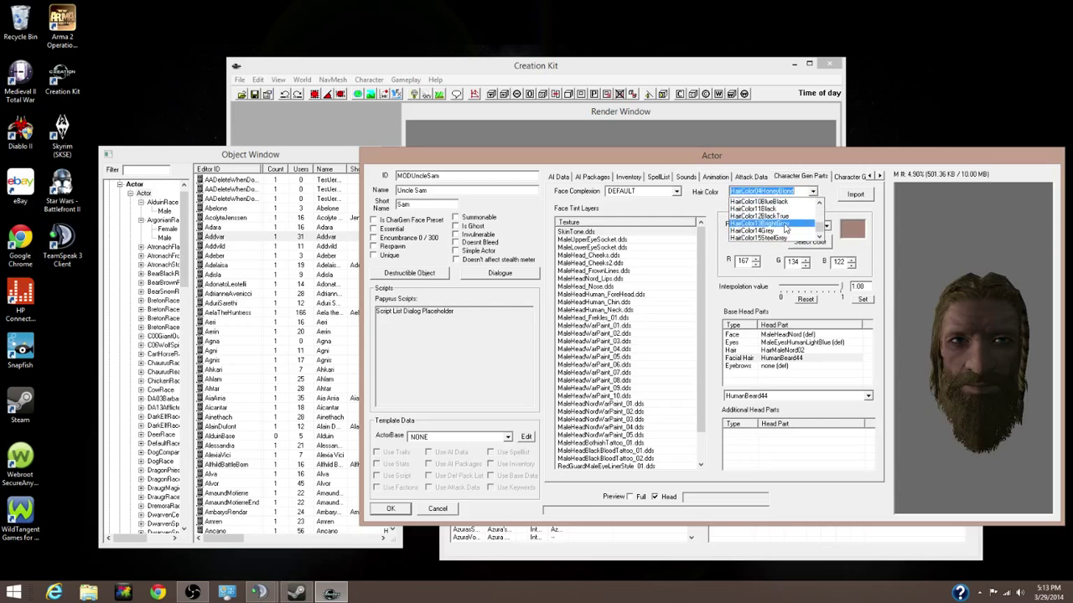
left_click(761, 219)
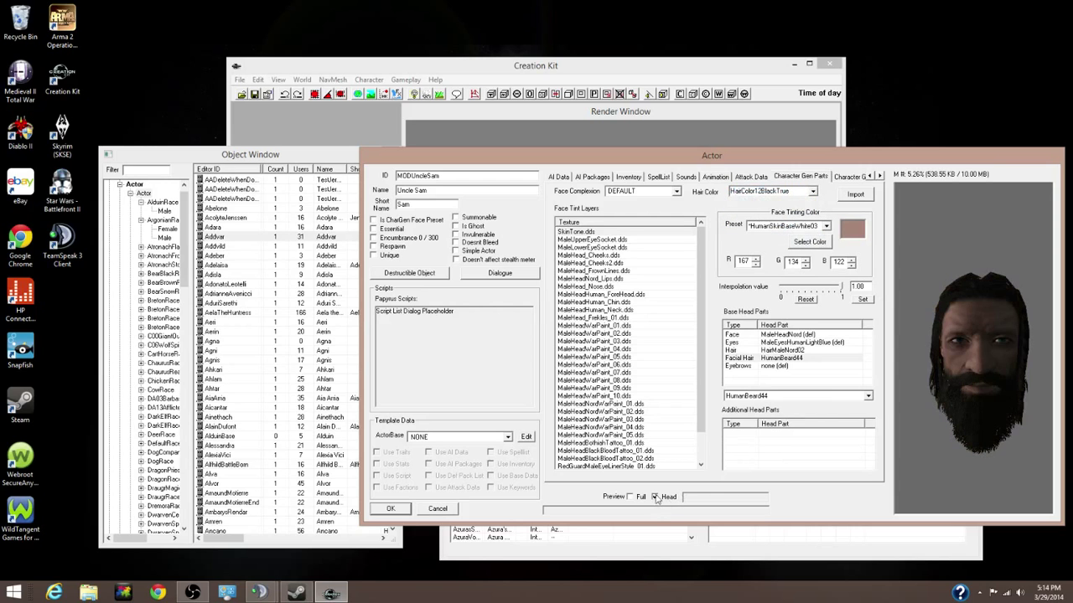
mouse_move(917, 403)
left_mouse_down()
mouse_move(927, 403)
mouse_move(879, 399)
mouse_move(994, 392)
mouse_move(936, 405)
left_mouse_up()
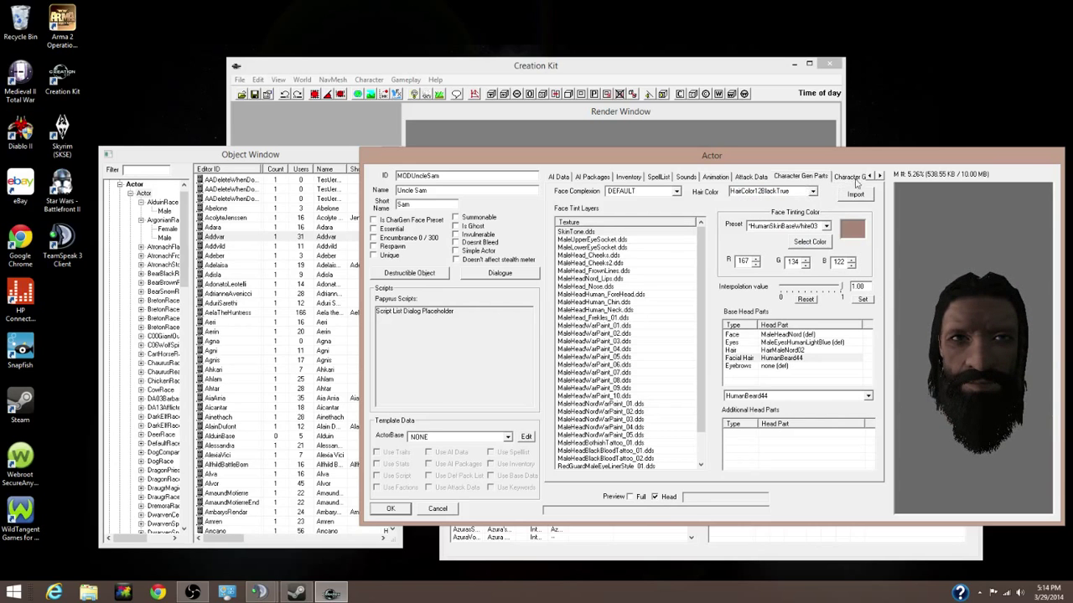
Select the eyebrows head part, browse the eyebrow styles and try BrowsMaleHumanoid10 on the head in a closer preview.
left_click(788, 367)
mouse_move(973, 353)
left_mouse_down()
mouse_move(933, 361)
mouse_move(975, 346)
left_mouse_up()
scroll(938, 346, "up", 3)
left_click(783, 366)
left_click(796, 395)
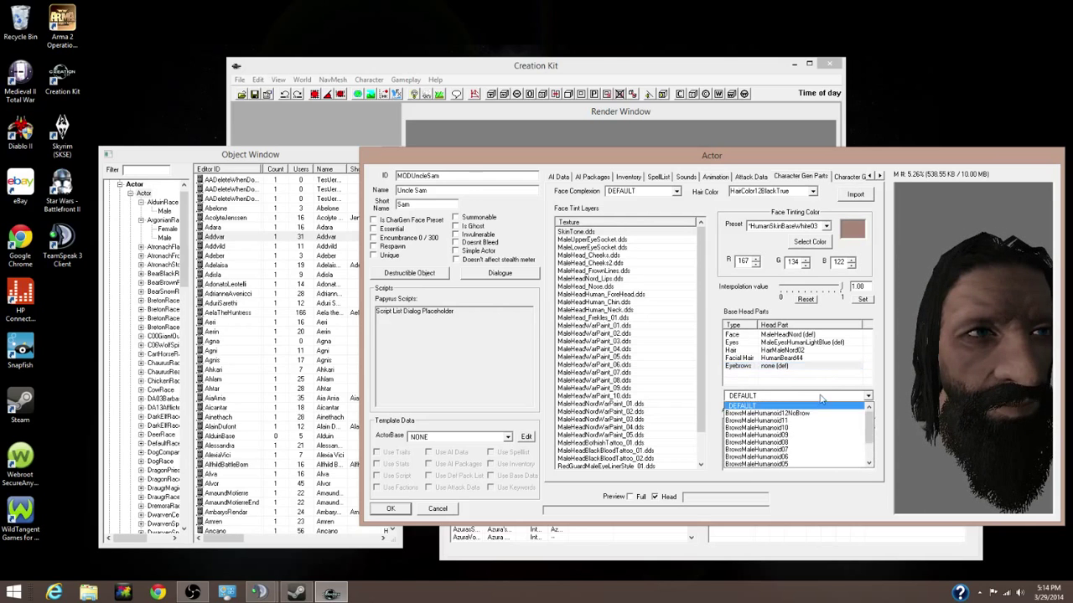
left_click(800, 429)
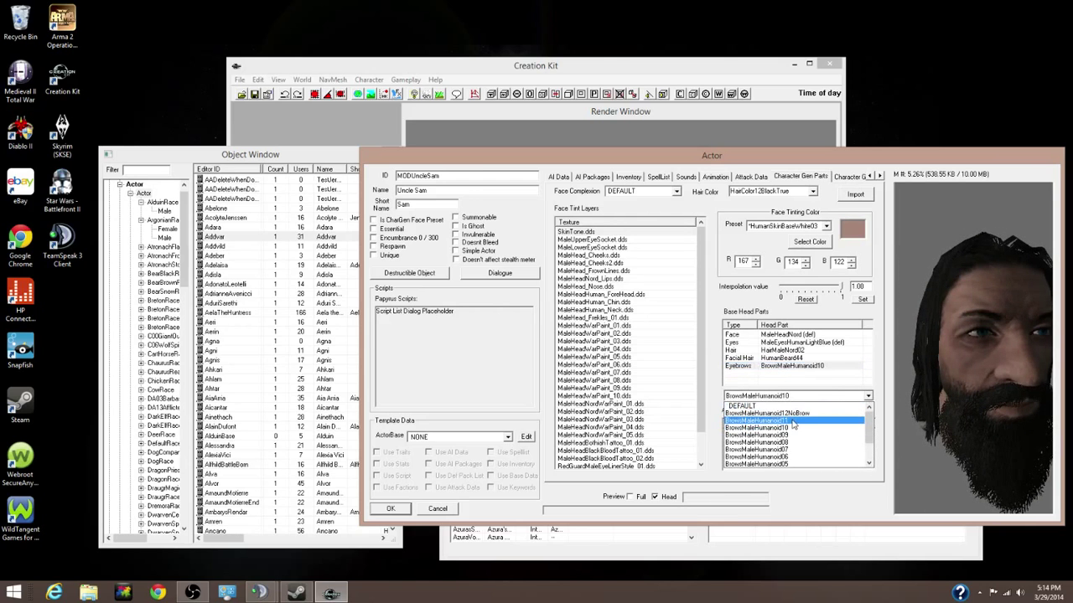
key("Down")
key("Down")
key("Down")
key("Down")
key("Down")
key("Down")
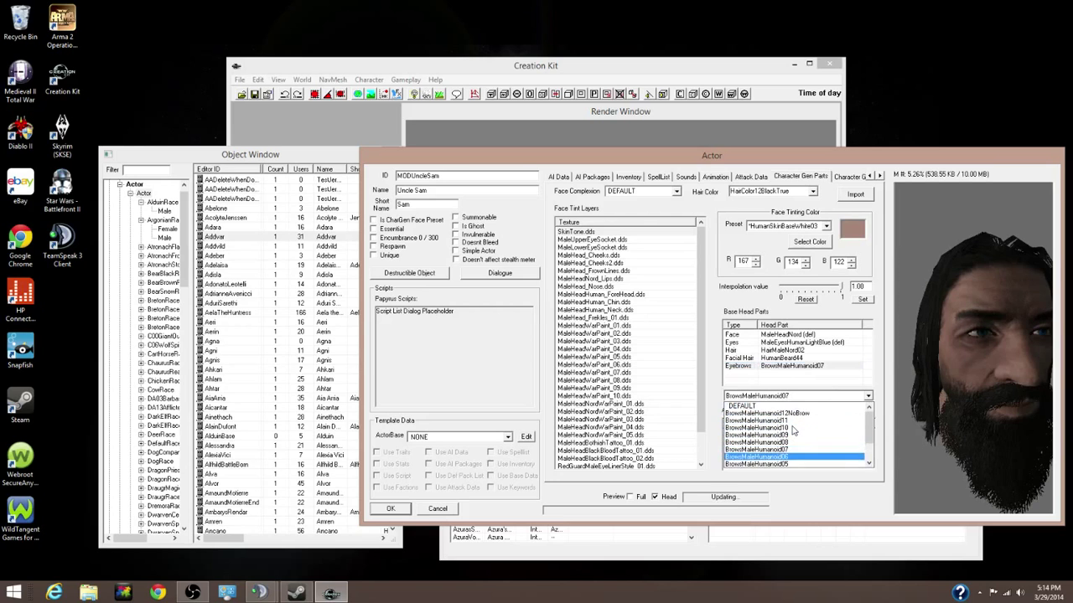
left_click(794, 428)
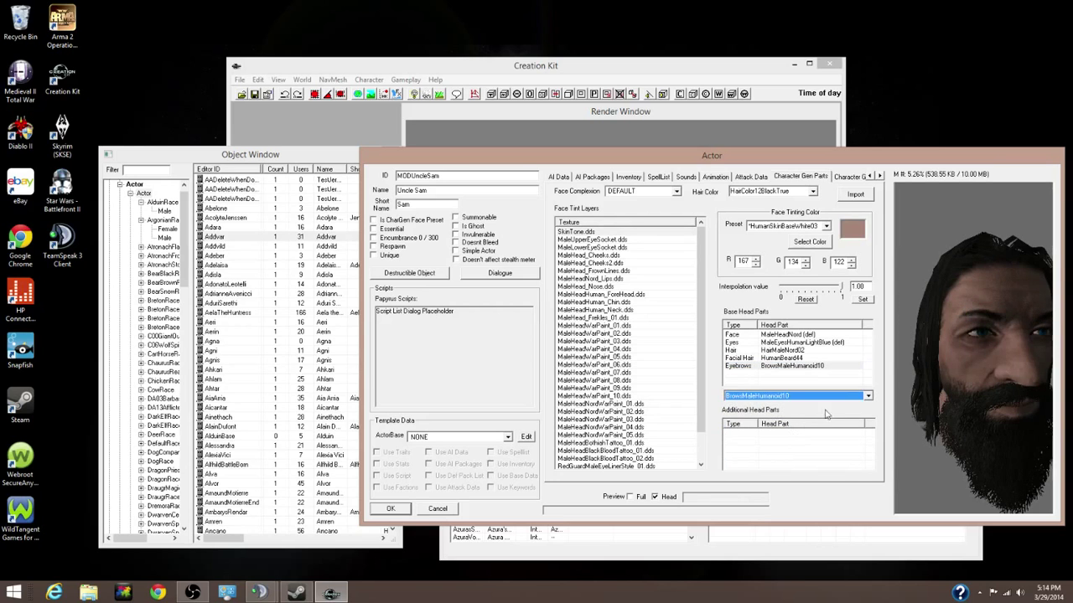
left_click_drag(944, 386, 918, 387)
Compare the remaining eyebrow styles and set the eyebrows head part to BrowsMaleHumanoid09.
left_click(809, 398)
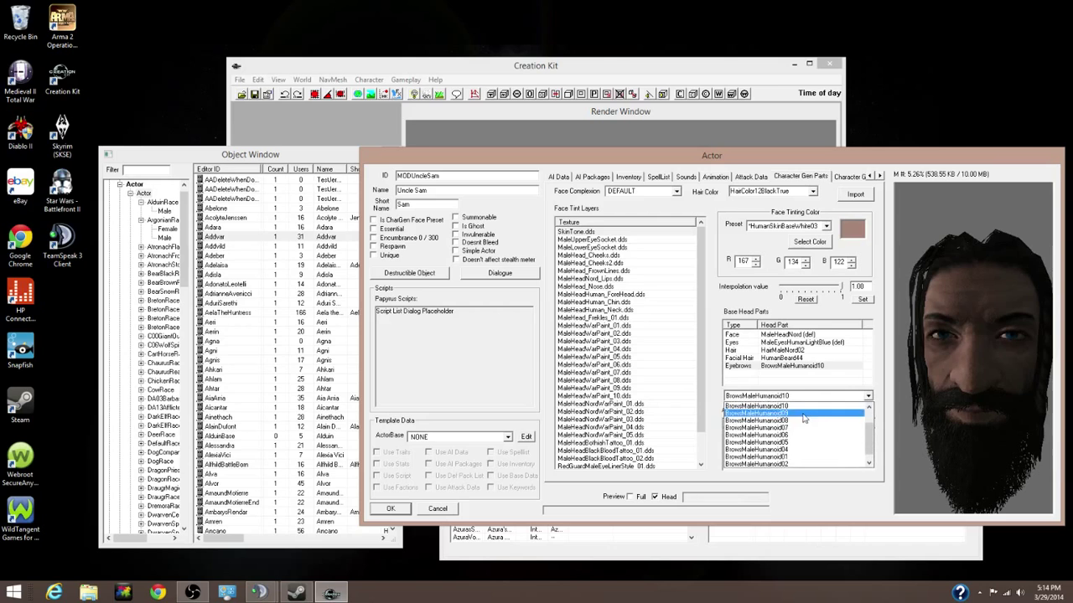
key("Down")
key("Down")
key("Down")
key("Down")
key("Down")
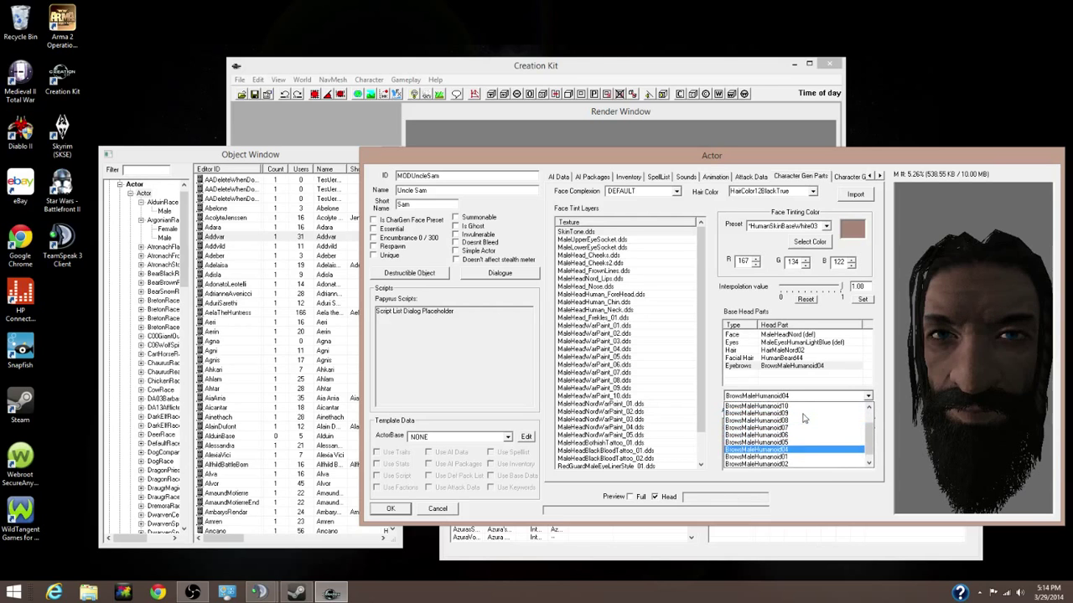
key("Up")
key("Return")
key("Down")
key("Down")
key("Down")
key("Down")
mouse_move(914, 378)
left_mouse_down()
mouse_move(926, 374)
mouse_move(909, 387)
left_mouse_up()
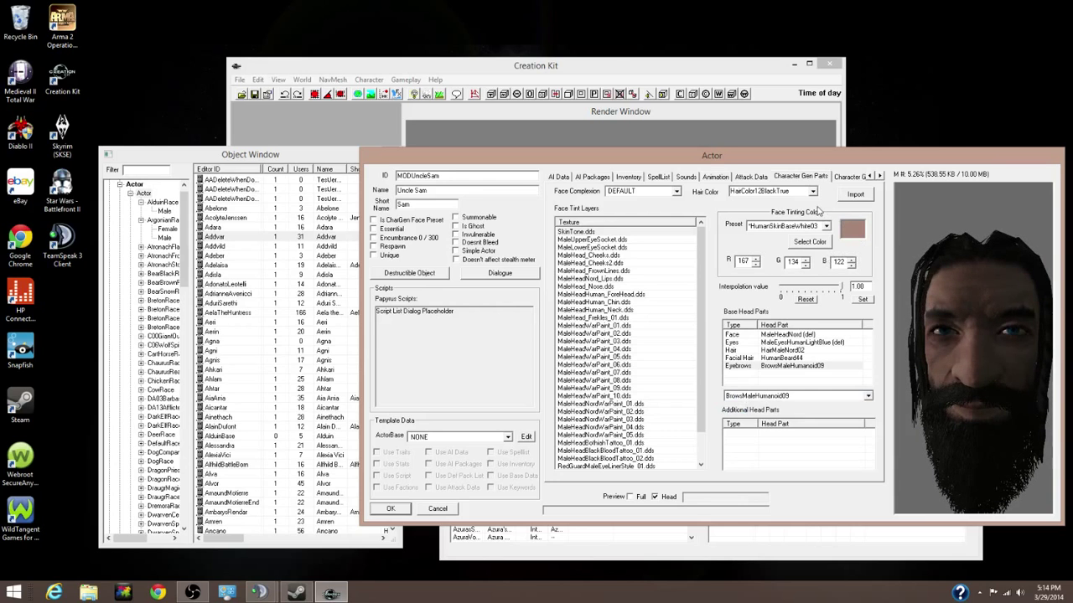
Look over the Character Gen Morphs settings for brow, chin, nose, mouth, jaw and eyes, viewing the head from several angles.
double_click(879, 176)
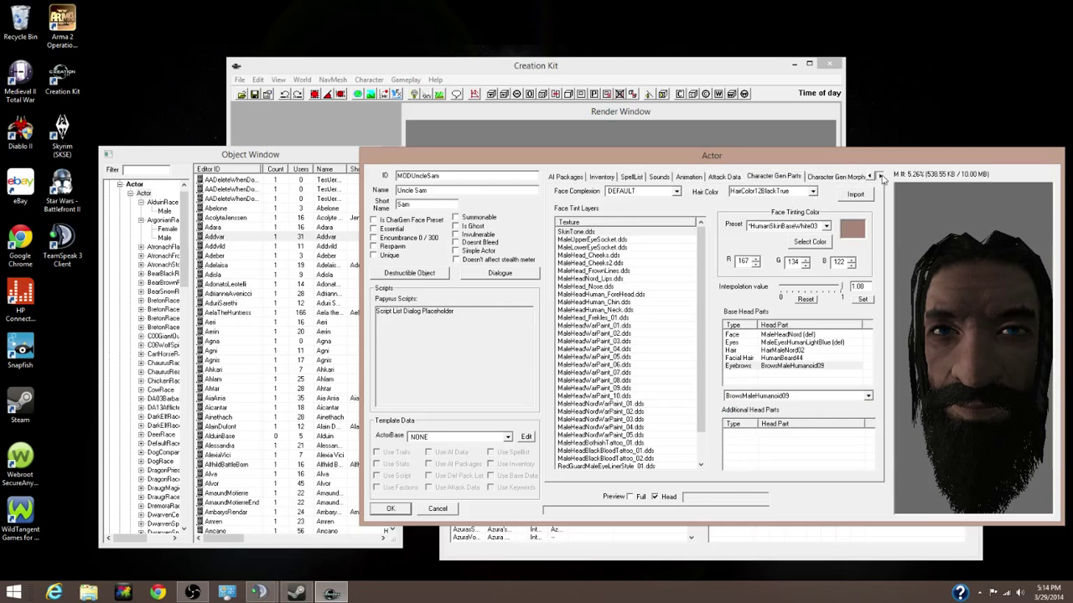
left_click(797, 176)
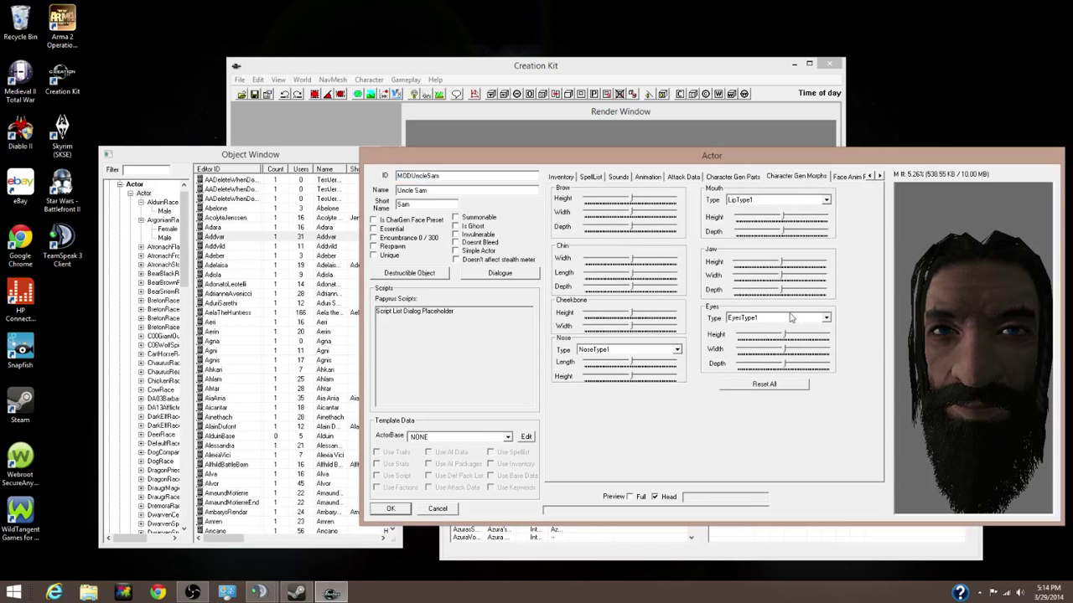
left_click_drag(938, 339, 849, 328)
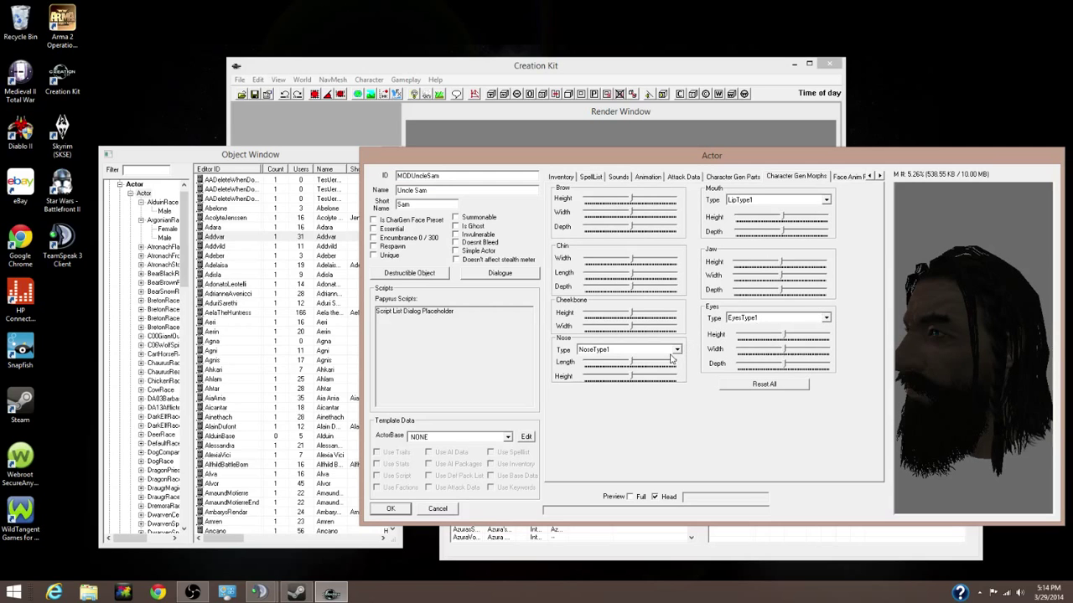
left_click_drag(902, 324, 992, 315)
left_click_drag(964, 277, 830, 246)
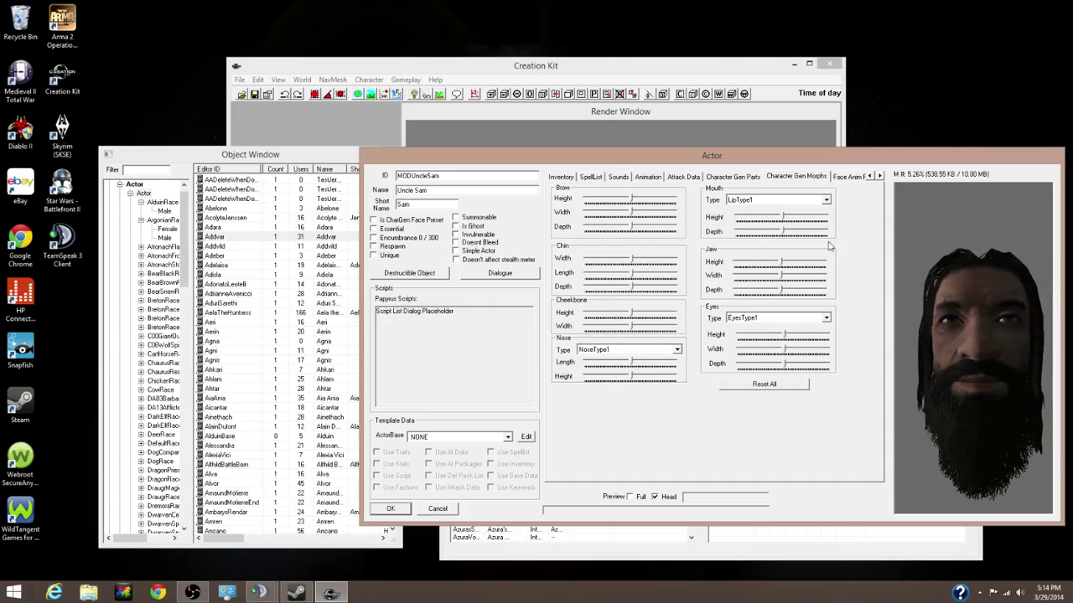
left_click_drag(937, 275, 900, 283)
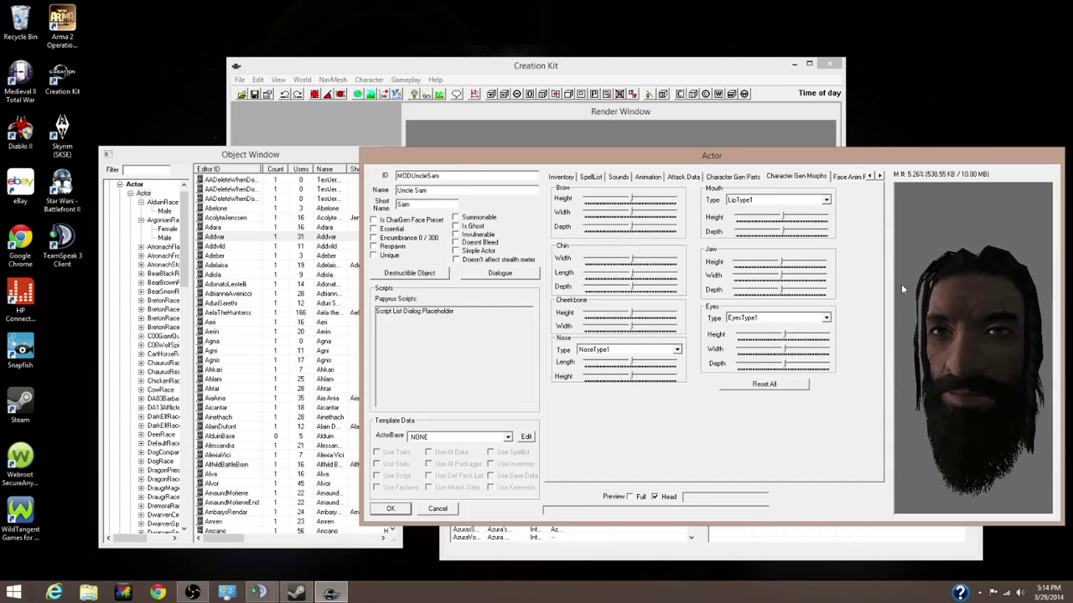
Review the actor's keywords, relationships and factions settings.
left_click(879, 177)
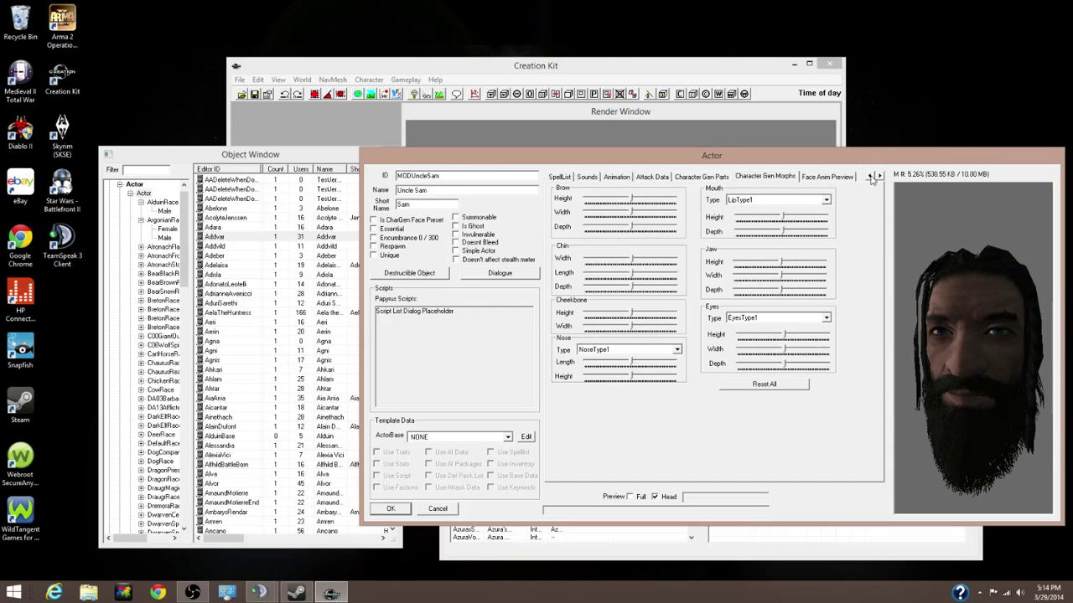
left_click(871, 177)
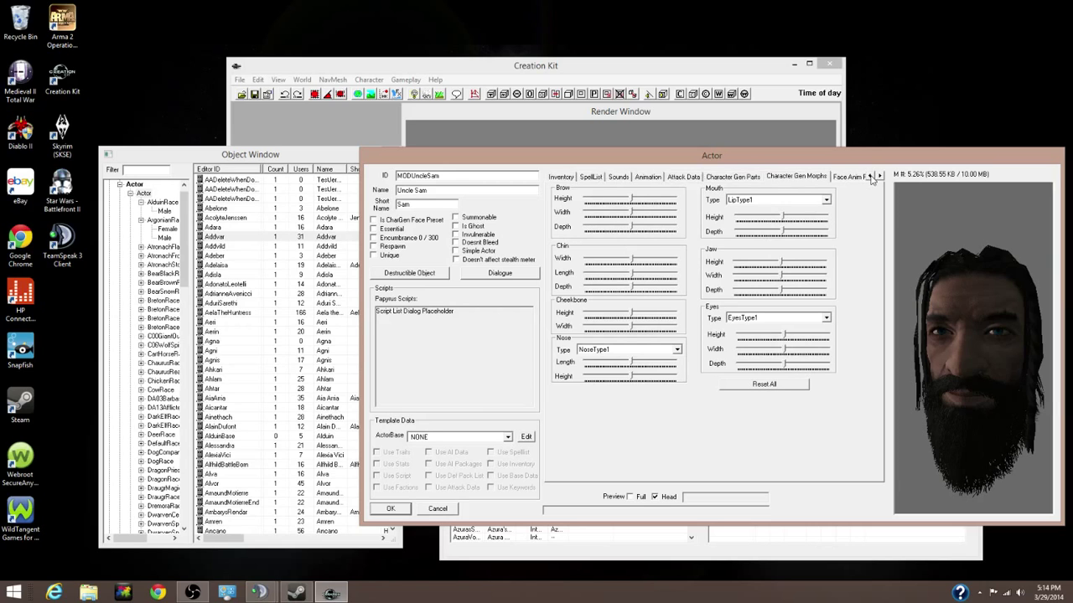
left_click(871, 177)
left_click(871, 176)
left_click(870, 176)
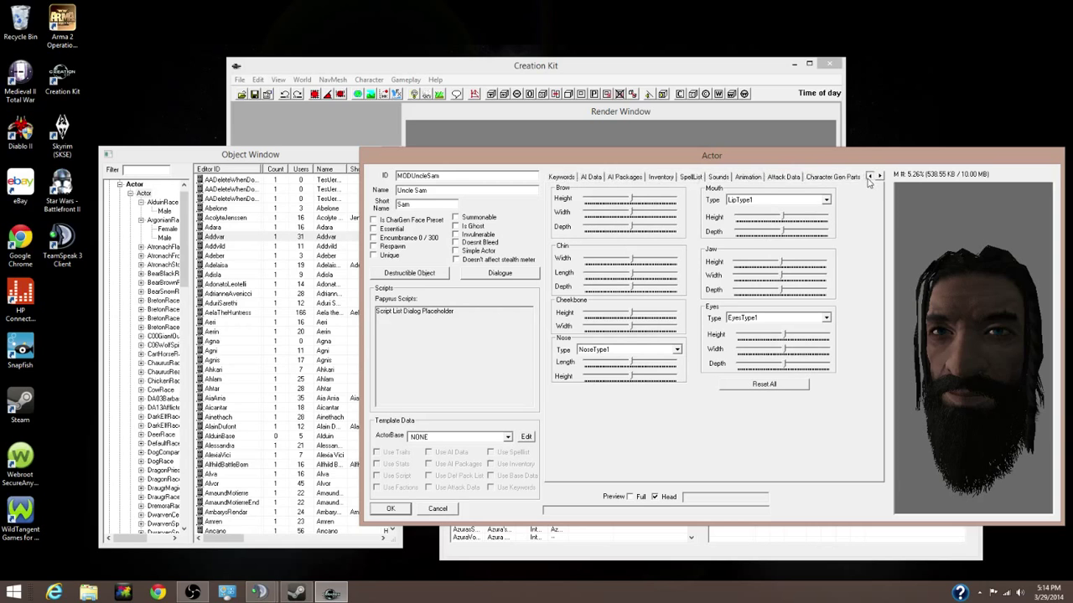
left_click(871, 177)
left_click(871, 177)
left_click(642, 178)
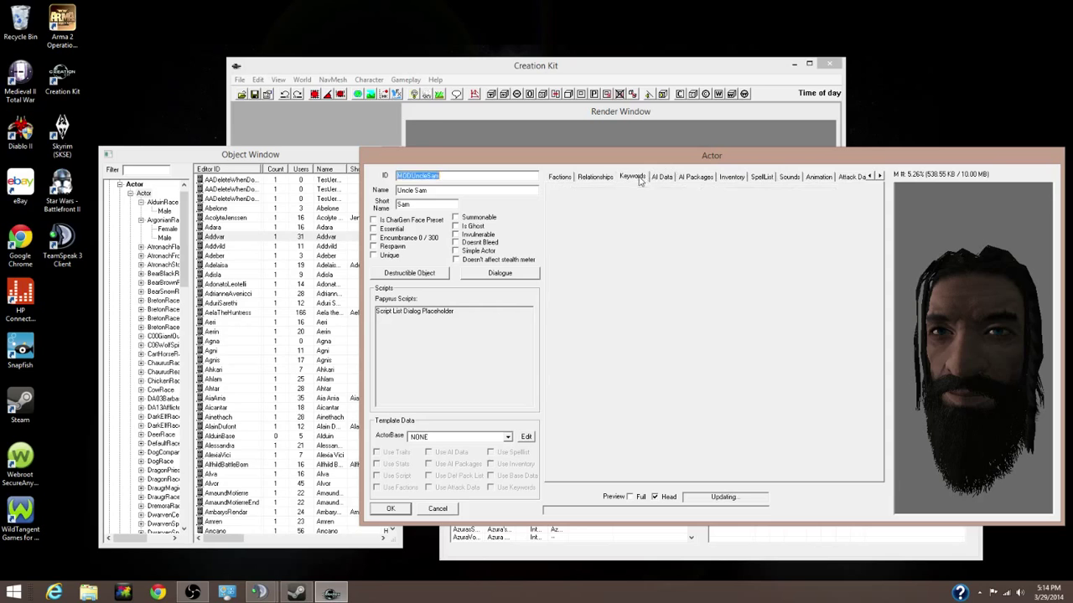
left_click(597, 178)
left_click(560, 177)
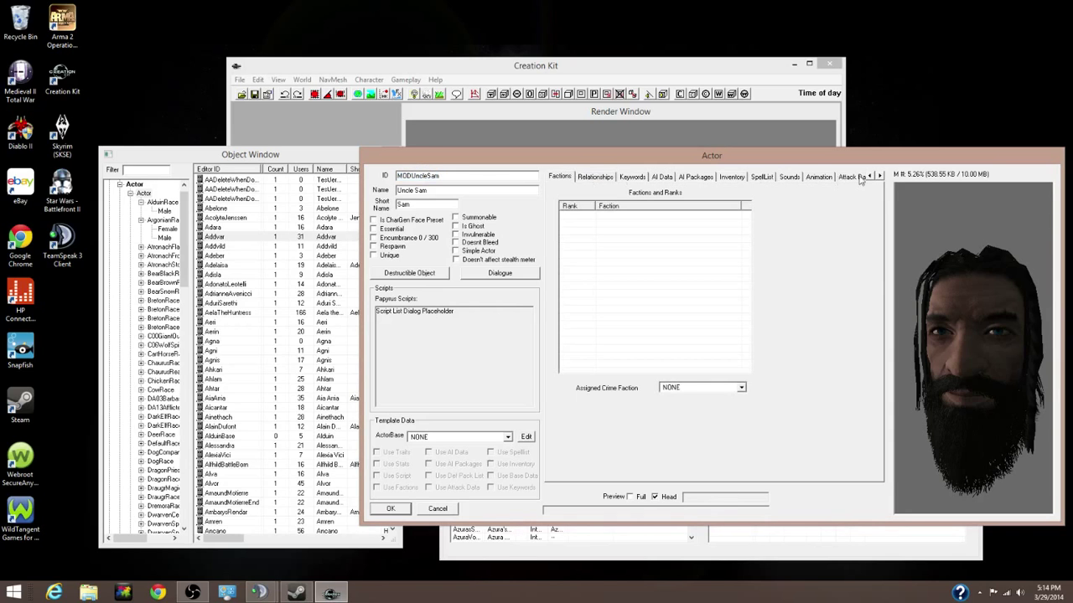
left_click(871, 177)
left_click(871, 176)
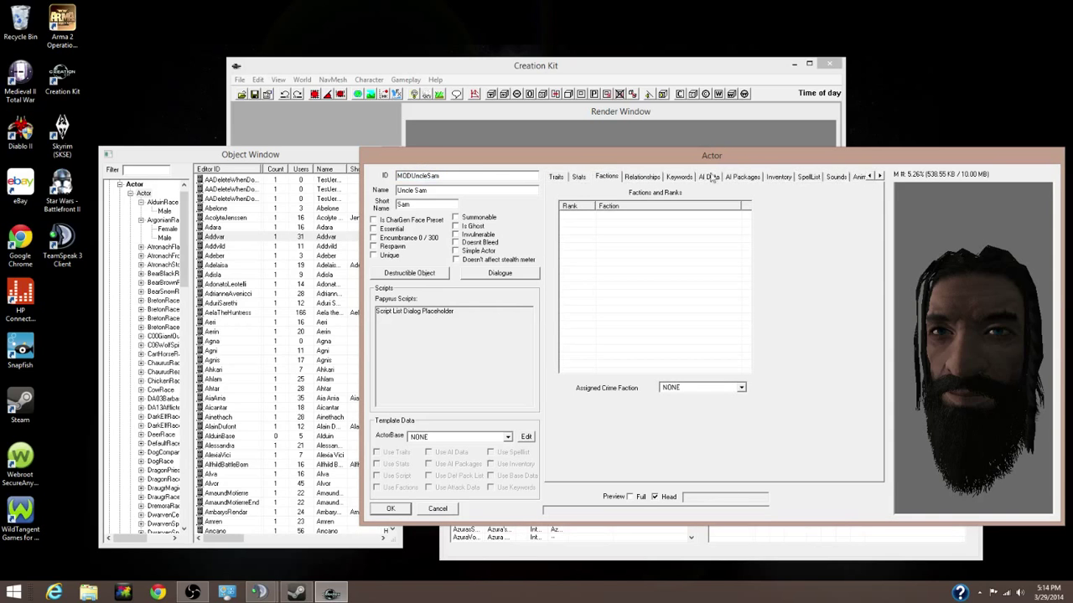
Set the actor's voice type to MaleNord in its traits.
left_click(557, 178)
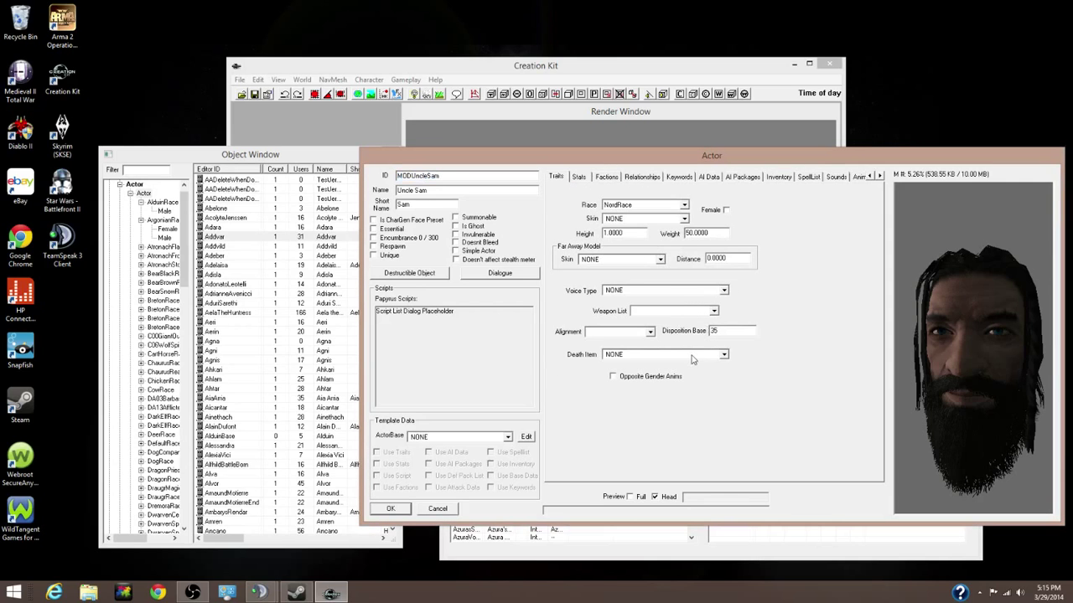
left_click(696, 290)
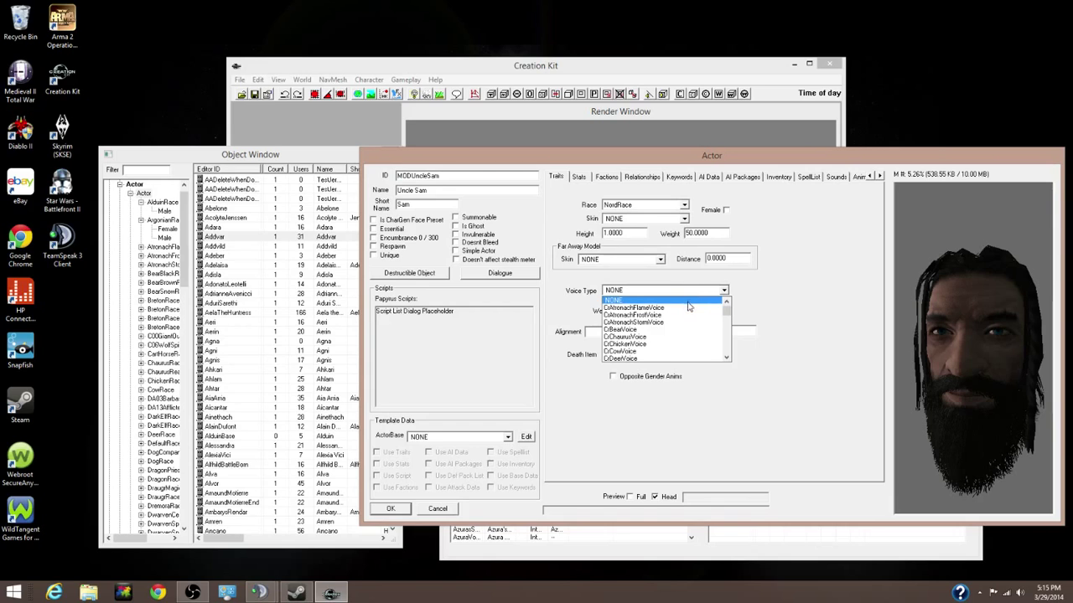
scroll(689, 316, "down", 7)
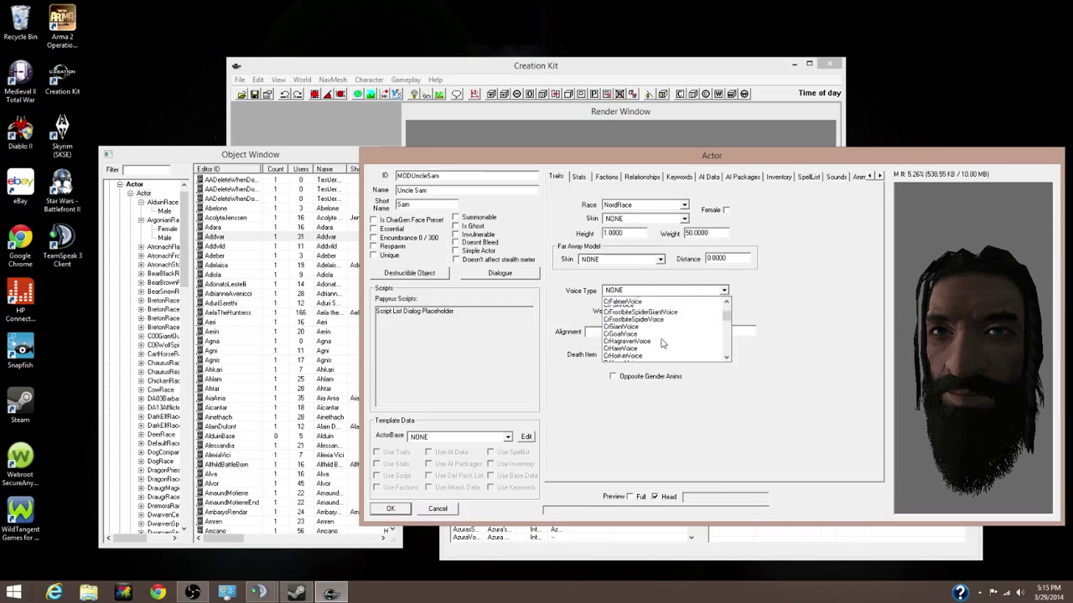
scroll(660, 345, "down", 10)
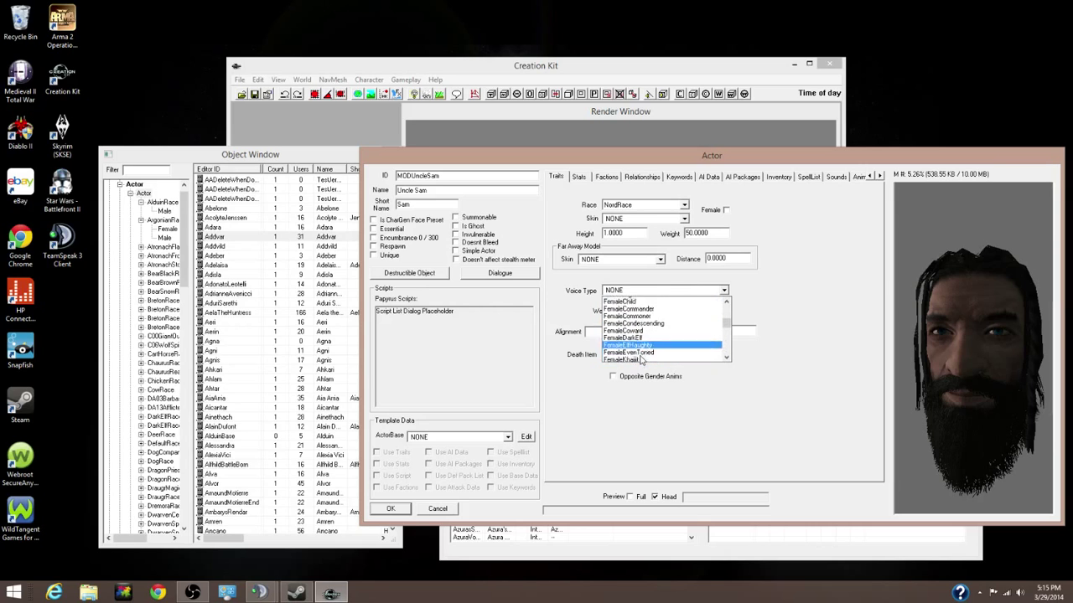
scroll(639, 356, "down", 2)
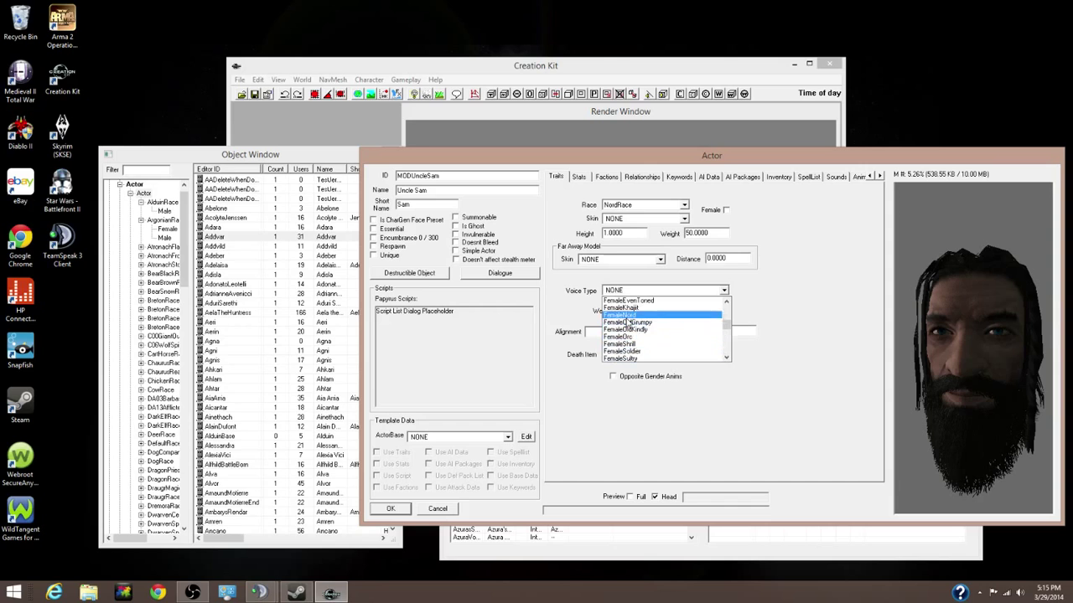
scroll(637, 352, "down", 5)
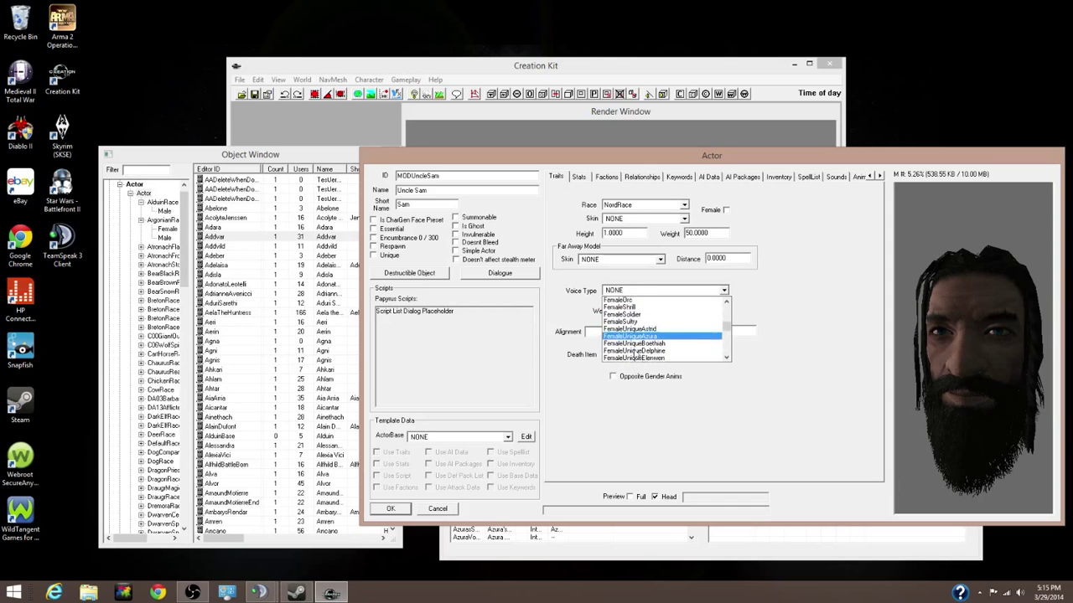
scroll(636, 352, "down", 6)
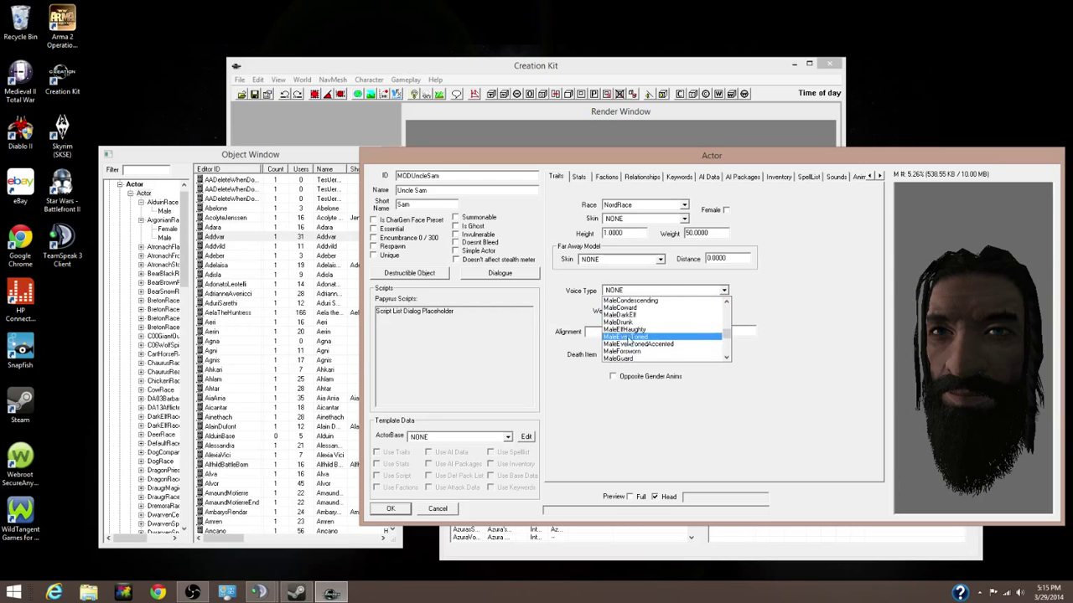
scroll(635, 359, "down", 1)
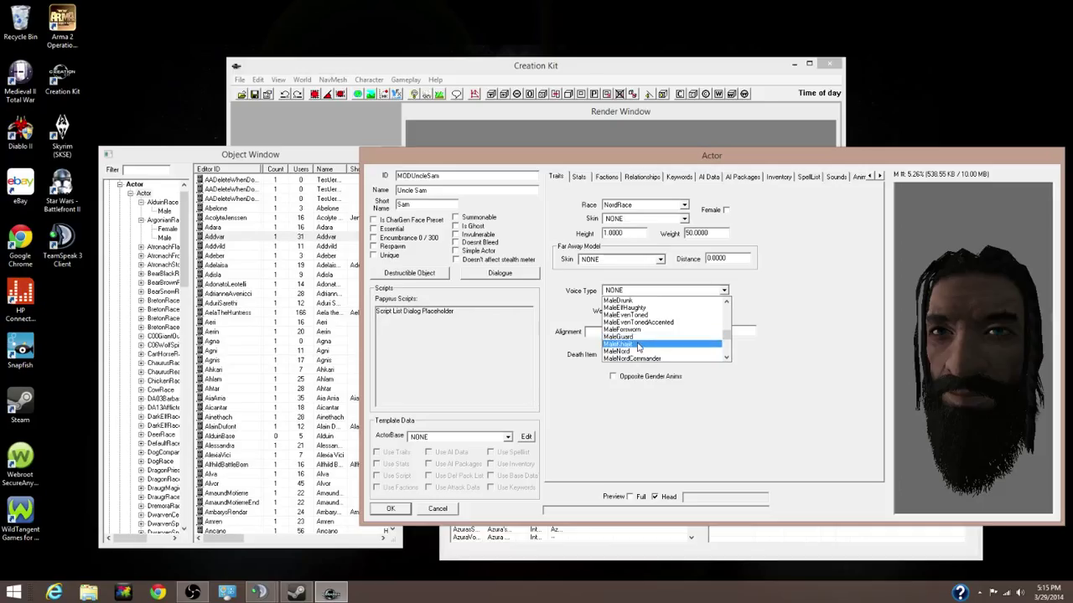
left_click(662, 351)
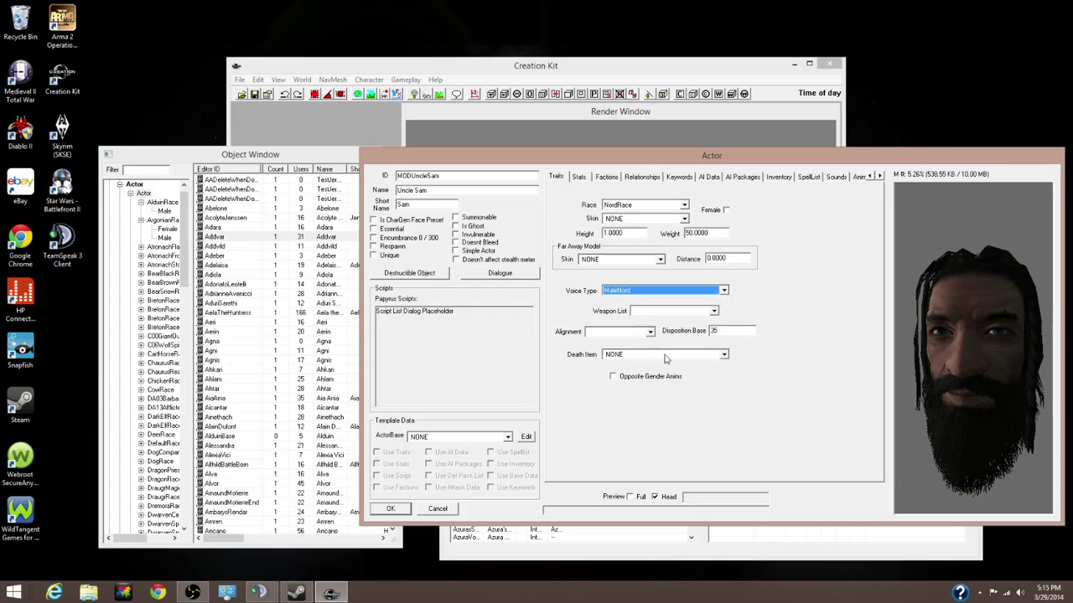
left_click(652, 291)
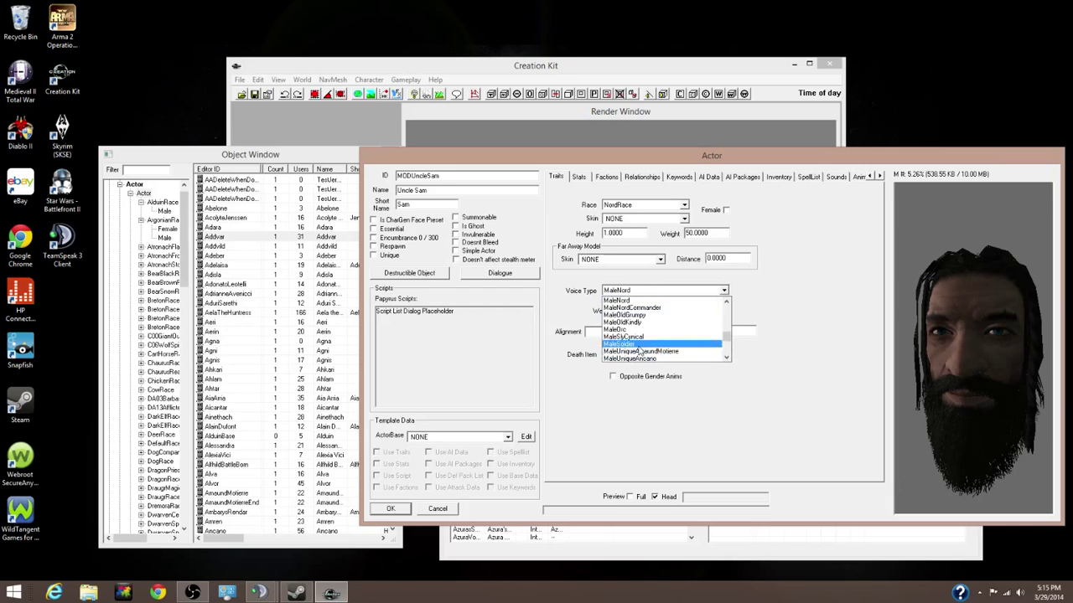
left_click(802, 381)
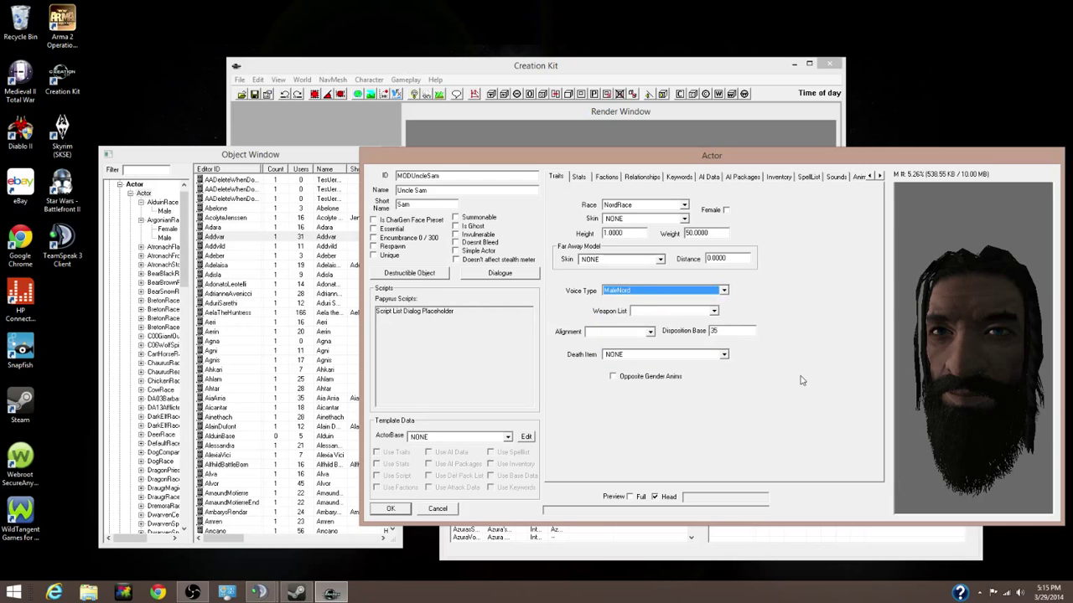
Check the weapon list choices and inspect the finished actor in the full-body preview.
left_click(669, 311)
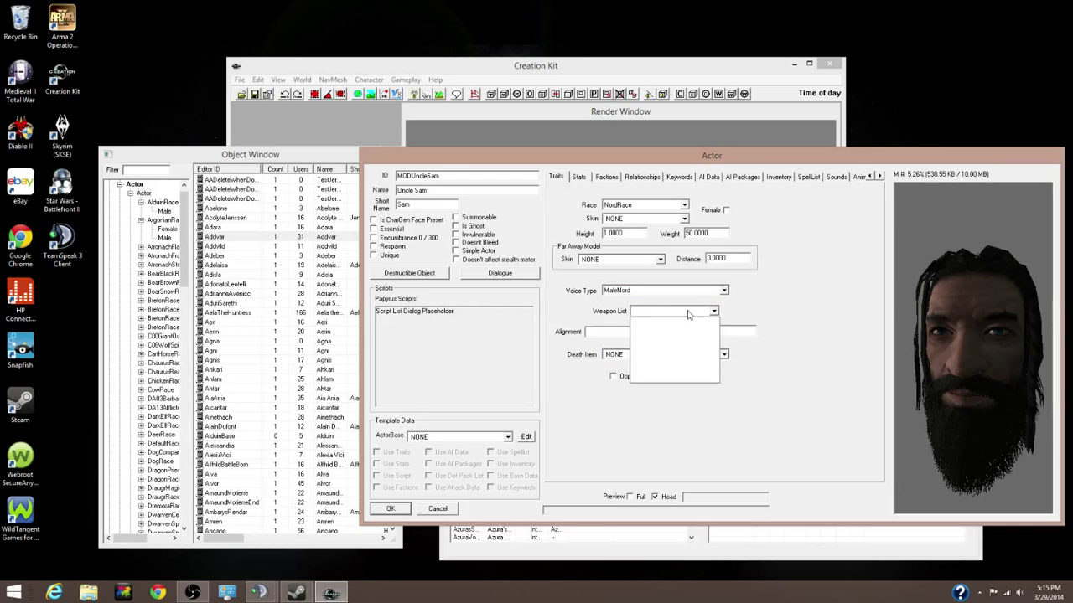
left_click(688, 312)
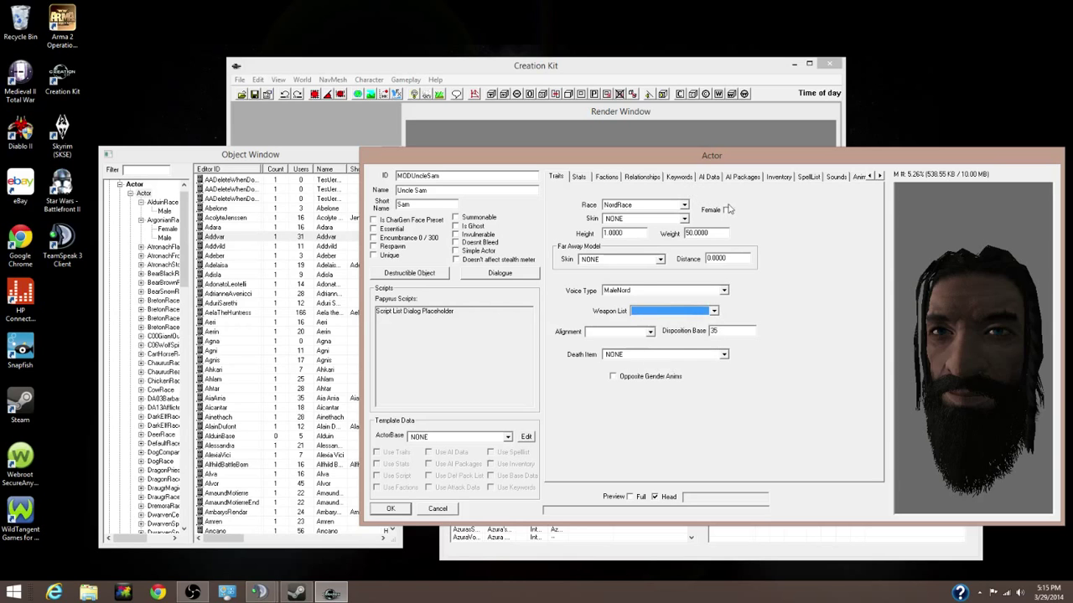
left_click_drag(941, 337, 958, 334)
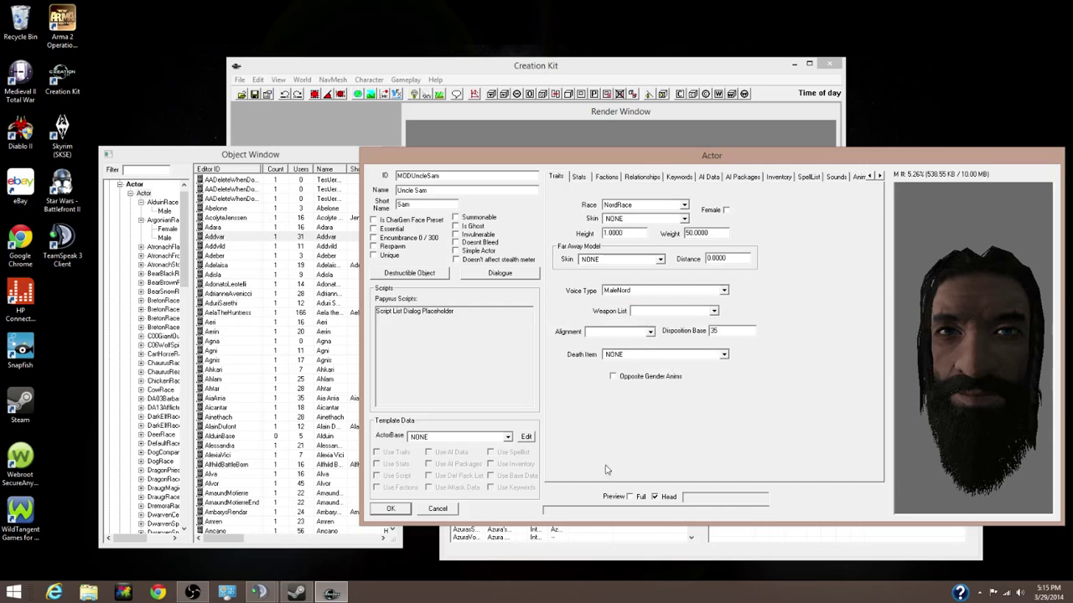
left_click(631, 499)
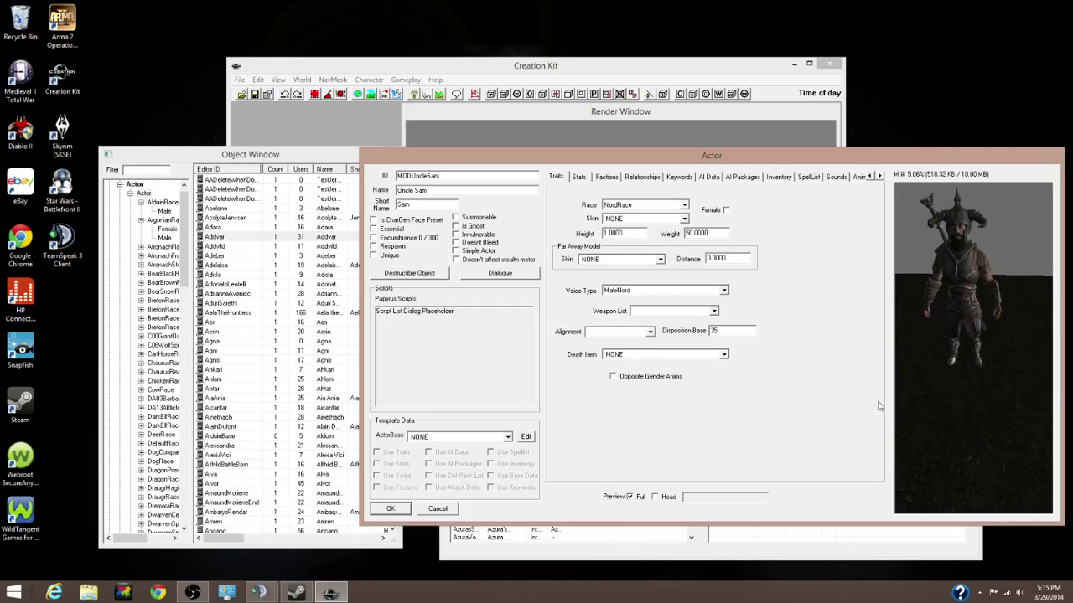
mouse_move(980, 317)
left_mouse_down()
mouse_move(871, 313)
mouse_move(980, 300)
mouse_move(996, 313)
left_mouse_up()
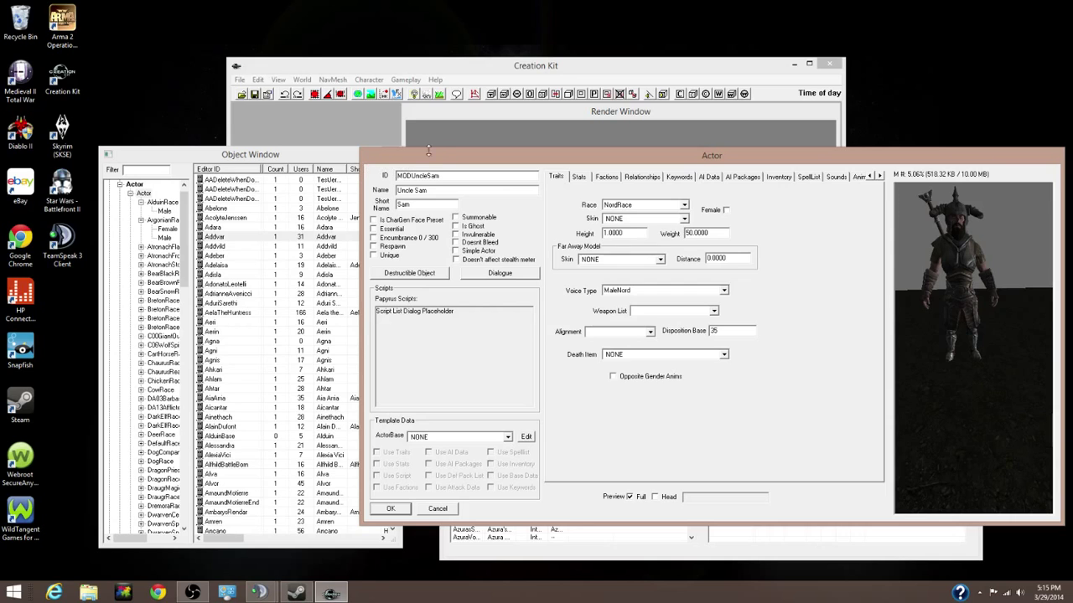
left_click_drag(444, 159, 453, 164)
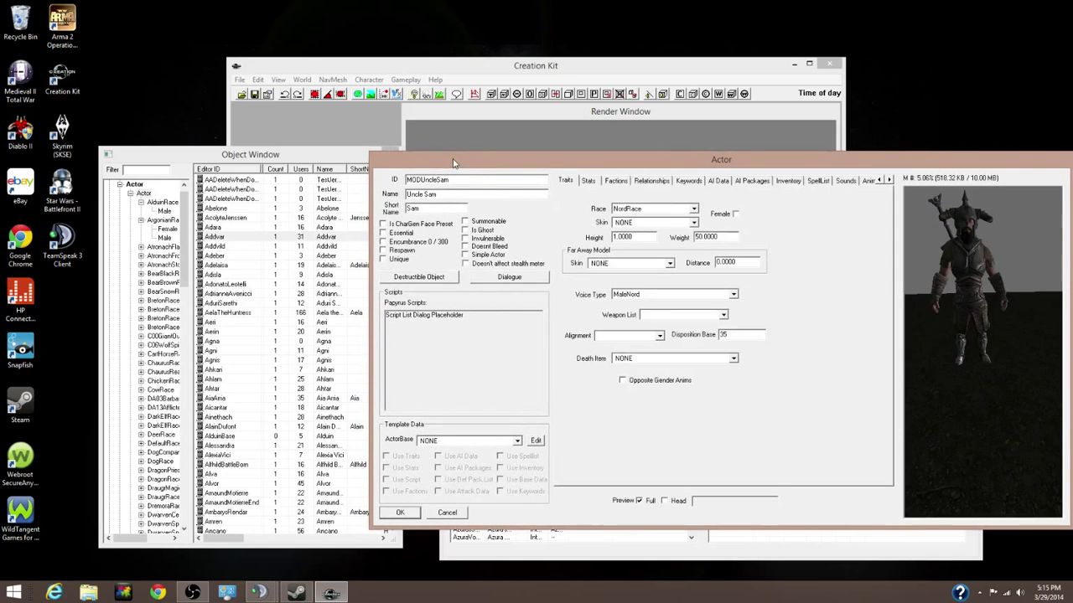
Accept the Uncle Sam actor's settings, and show the Interiors world space in the Cell View.
left_click(401, 513)
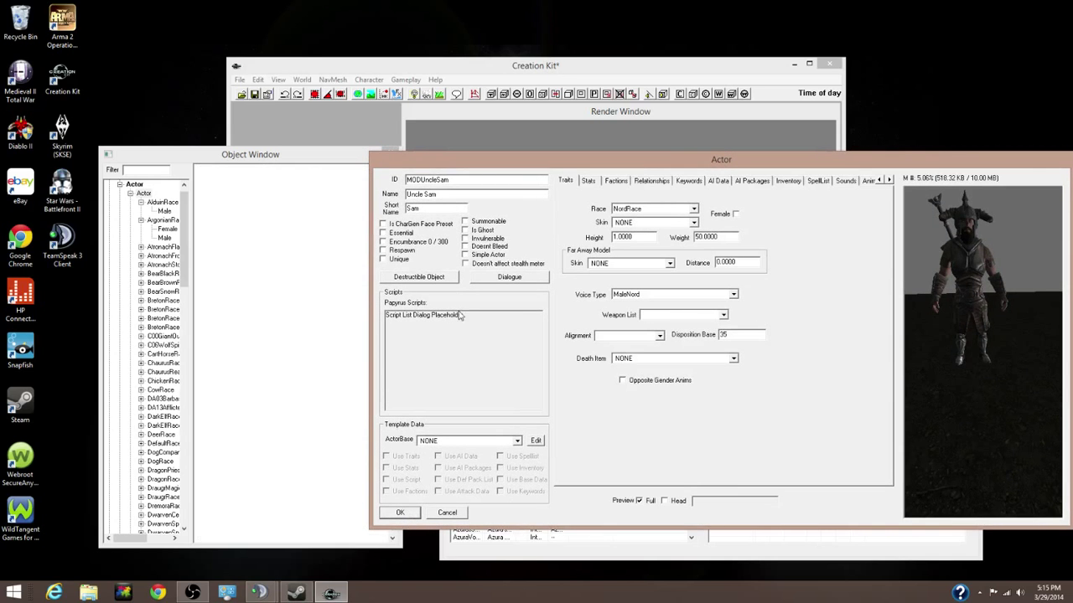
left_click(401, 513)
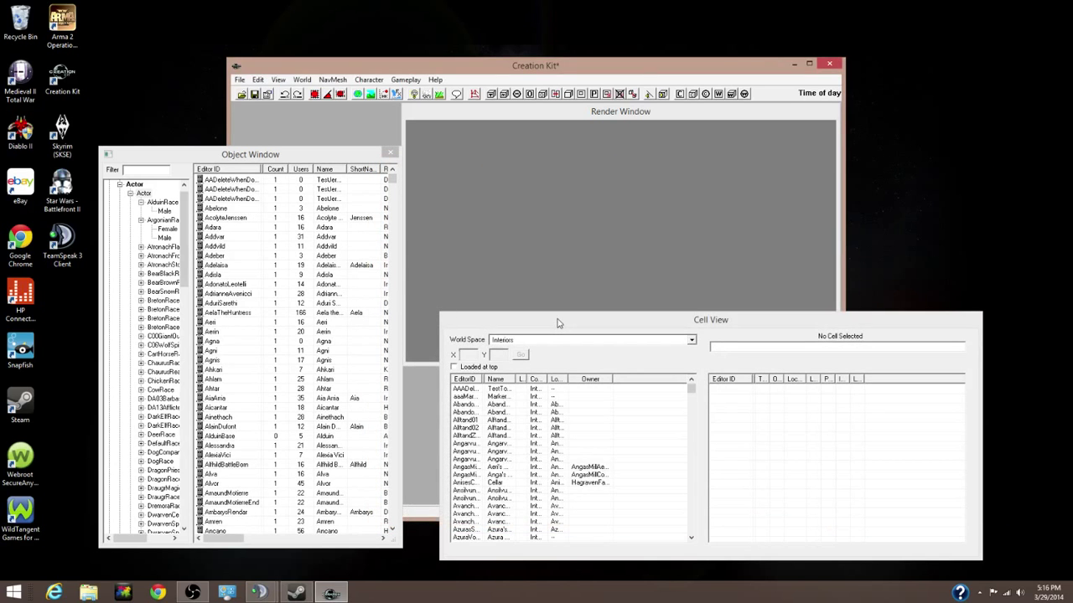
left_click_drag(559, 323, 521, 262)
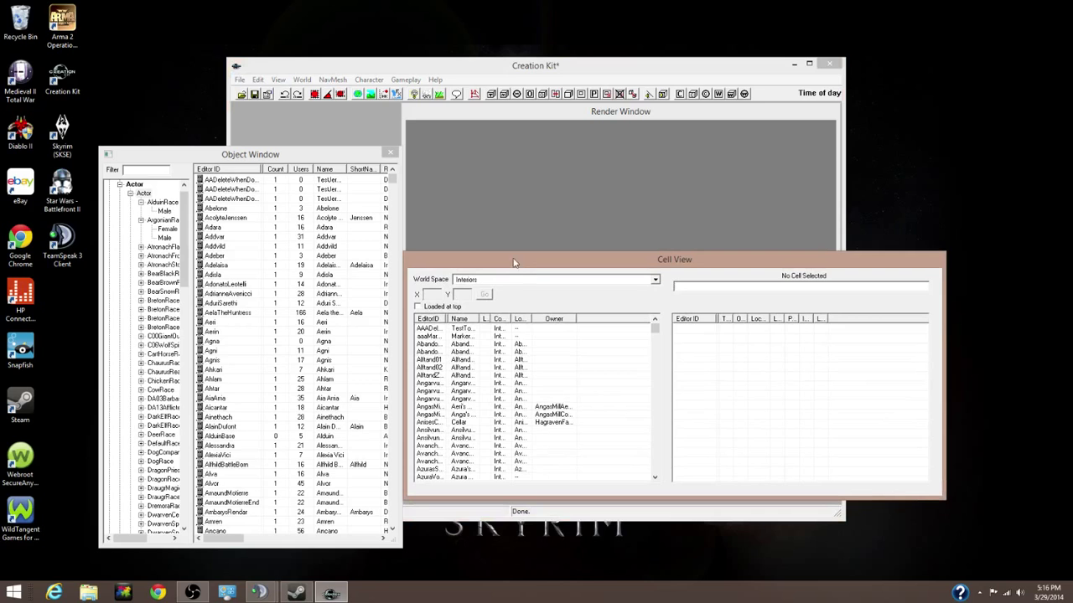
left_click(539, 280)
left_click(504, 292)
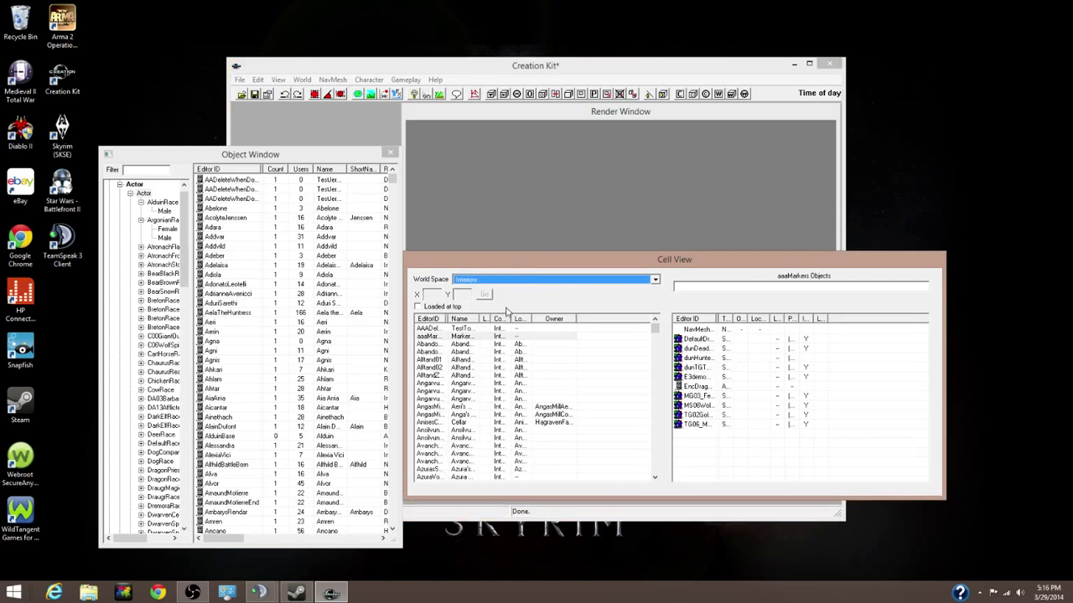
Find the Riverwood cells among the interiors and load RiverwoodSleepingGiantInn into the Render Window.
left_click(539, 362)
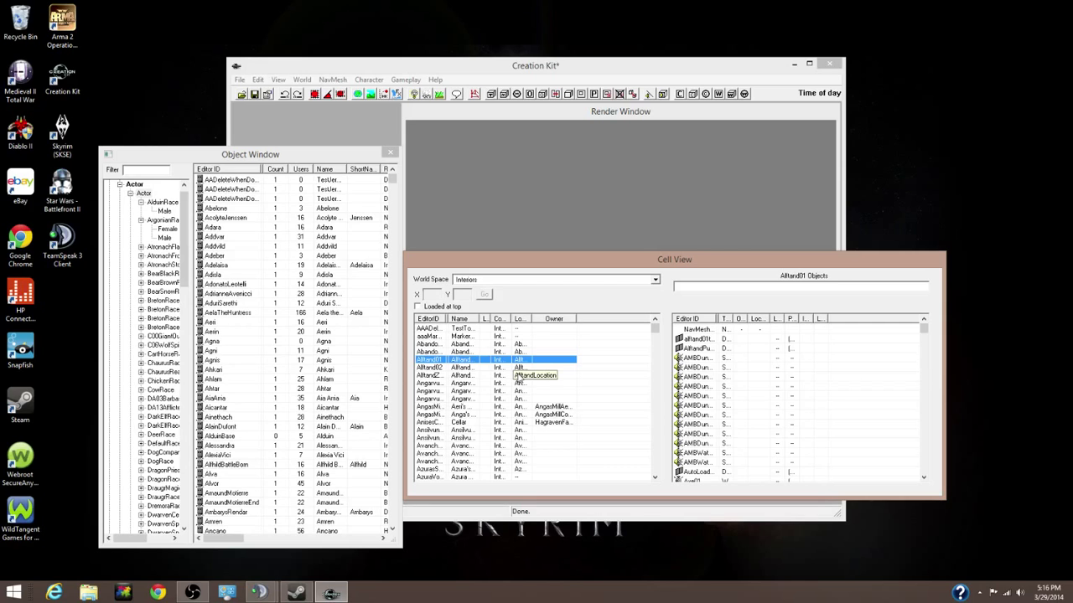
type("riv")
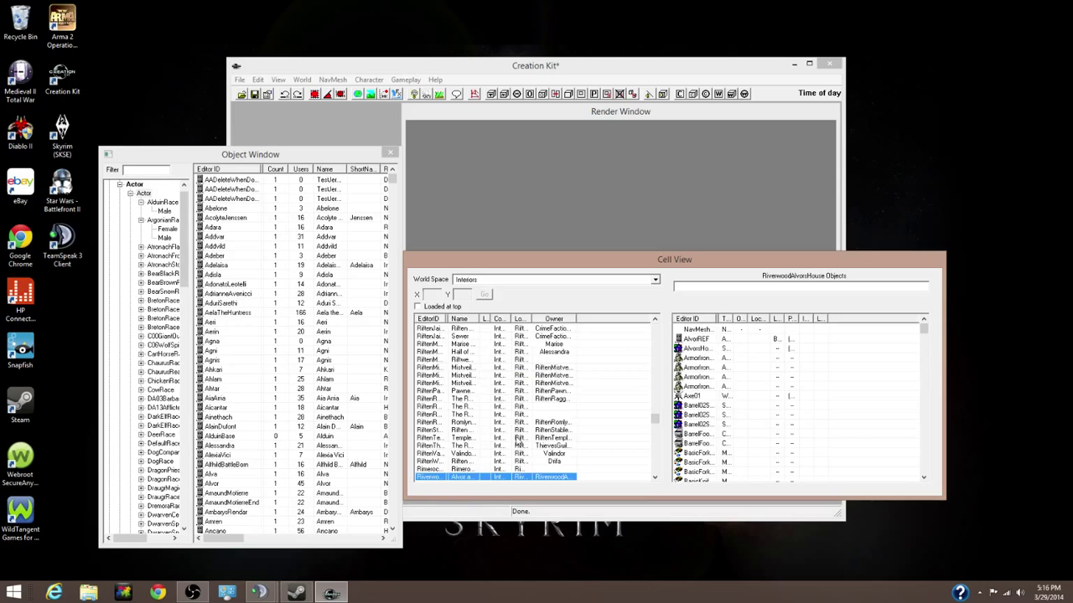
scroll(518, 441, "down", 1)
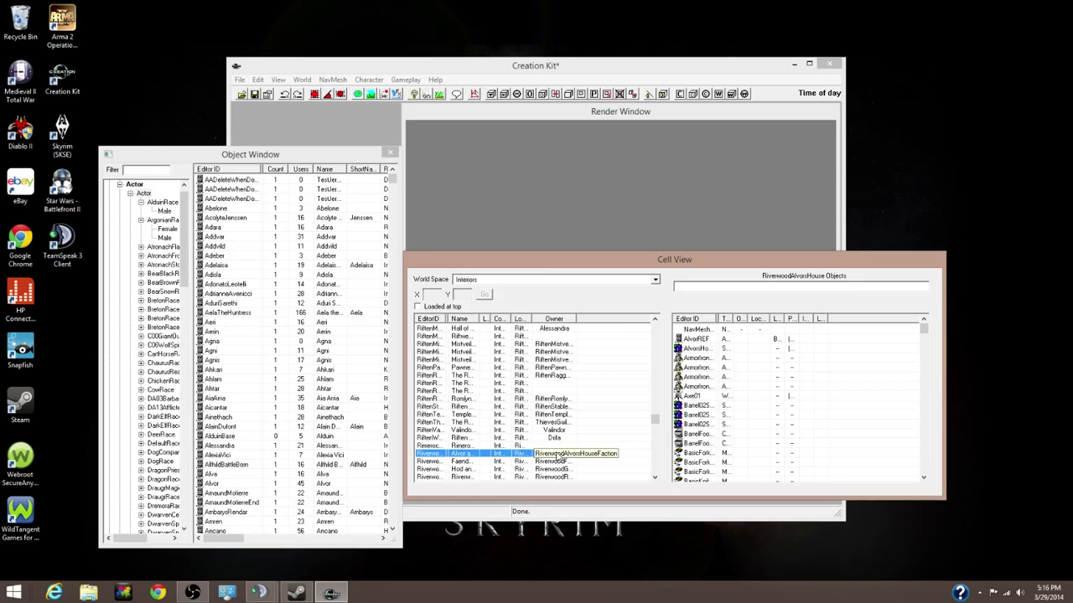
scroll(558, 456, "down", 2)
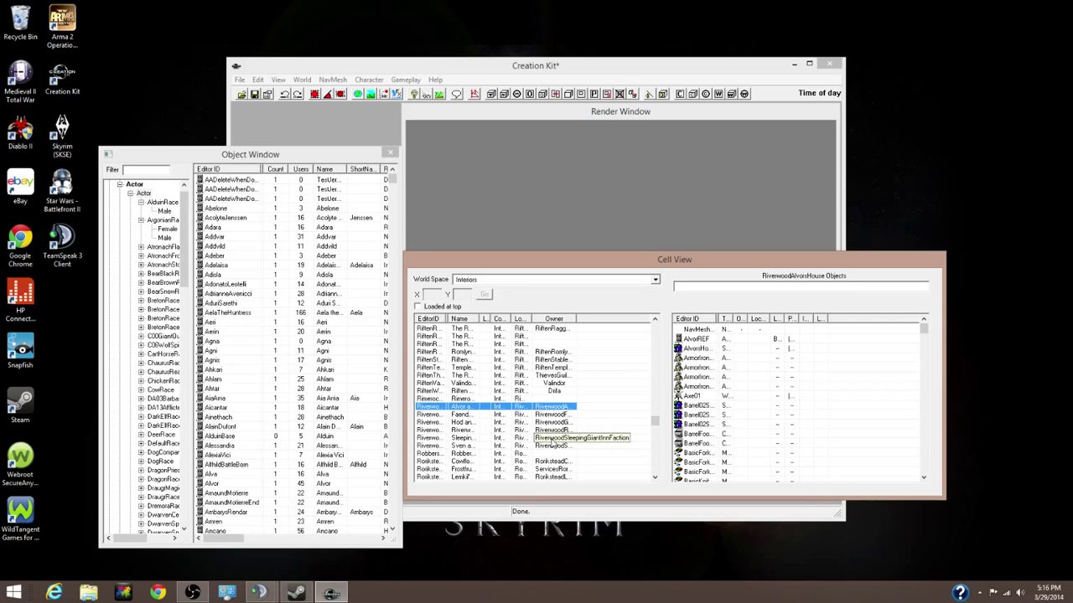
left_click(552, 439)
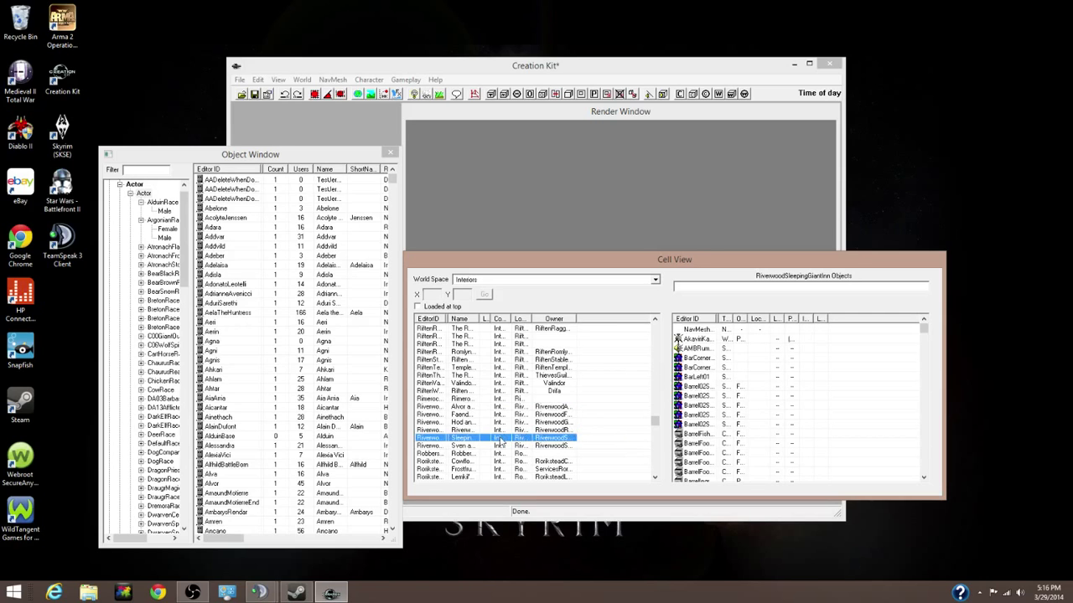
double_click(543, 442)
left_click(635, 352)
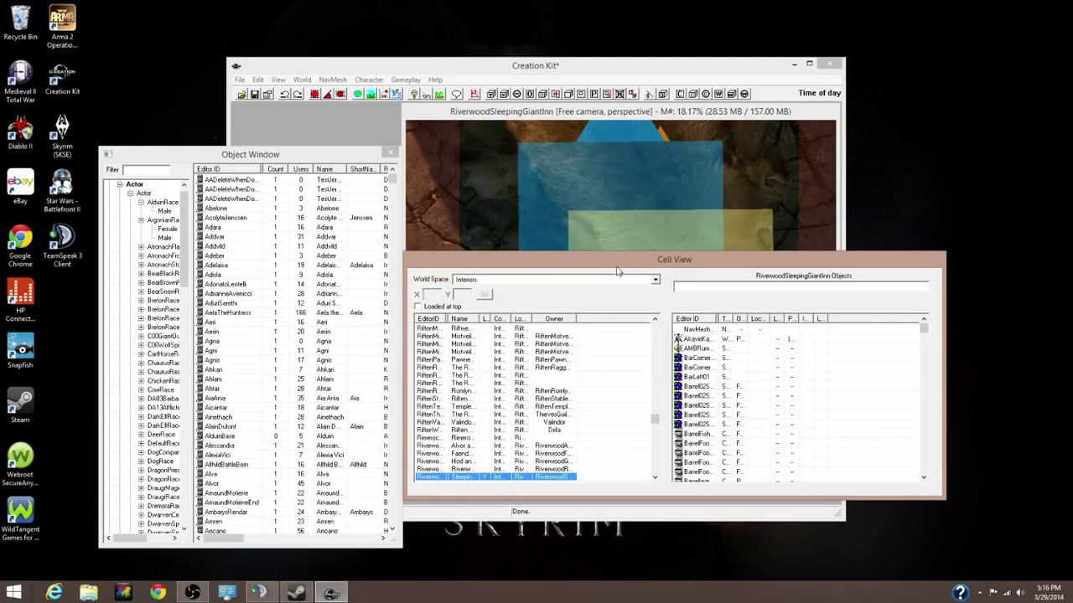
Move the Cell View out of the way and make the Render Window taller.
left_click_drag(619, 269, 658, 457)
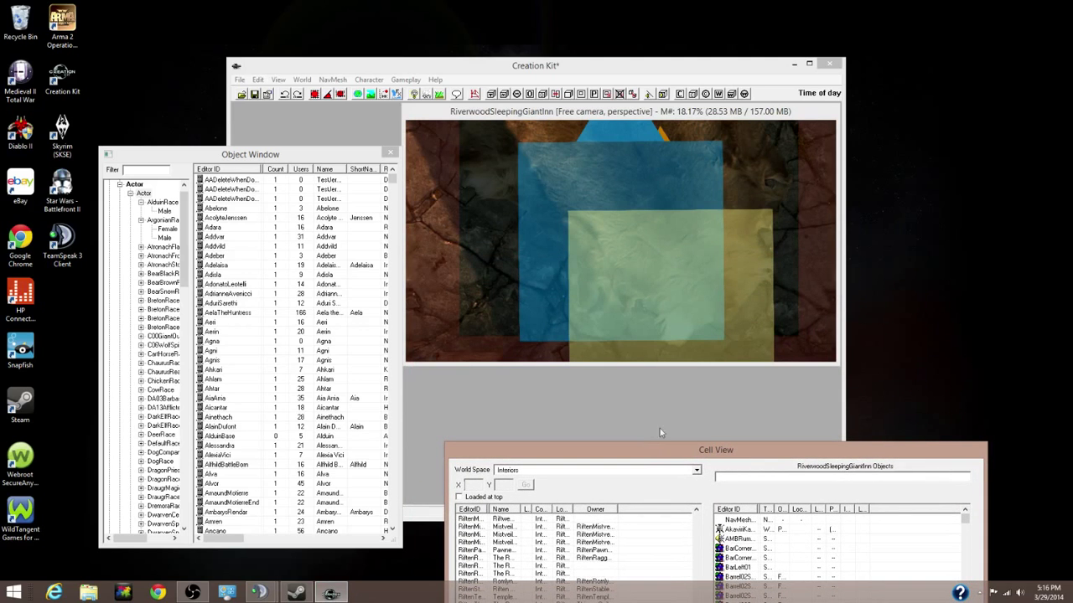
left_click_drag(679, 364, 678, 396)
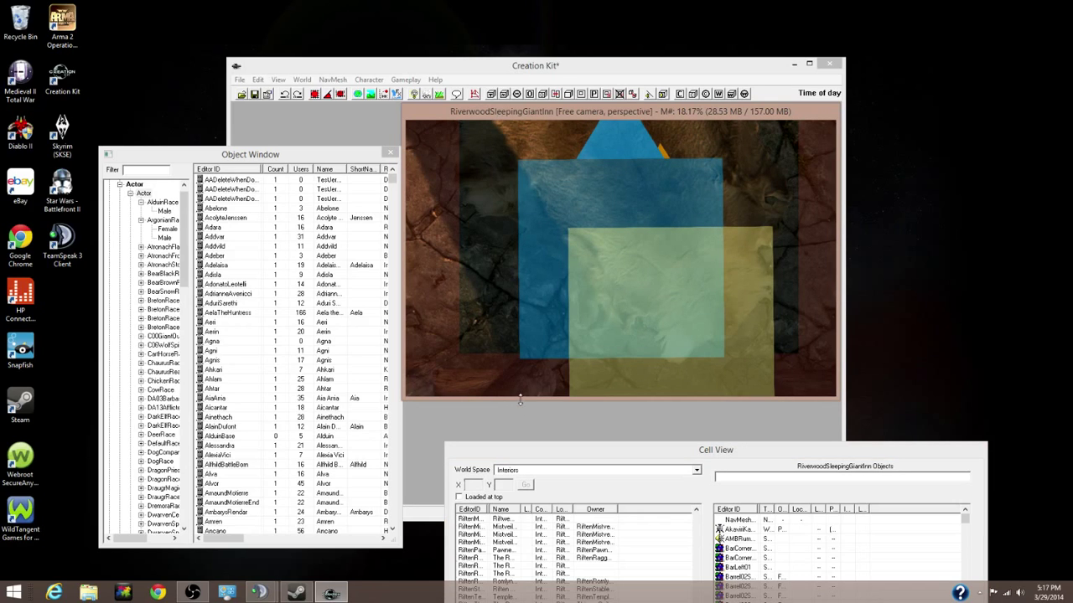
left_click_drag(519, 401, 520, 413)
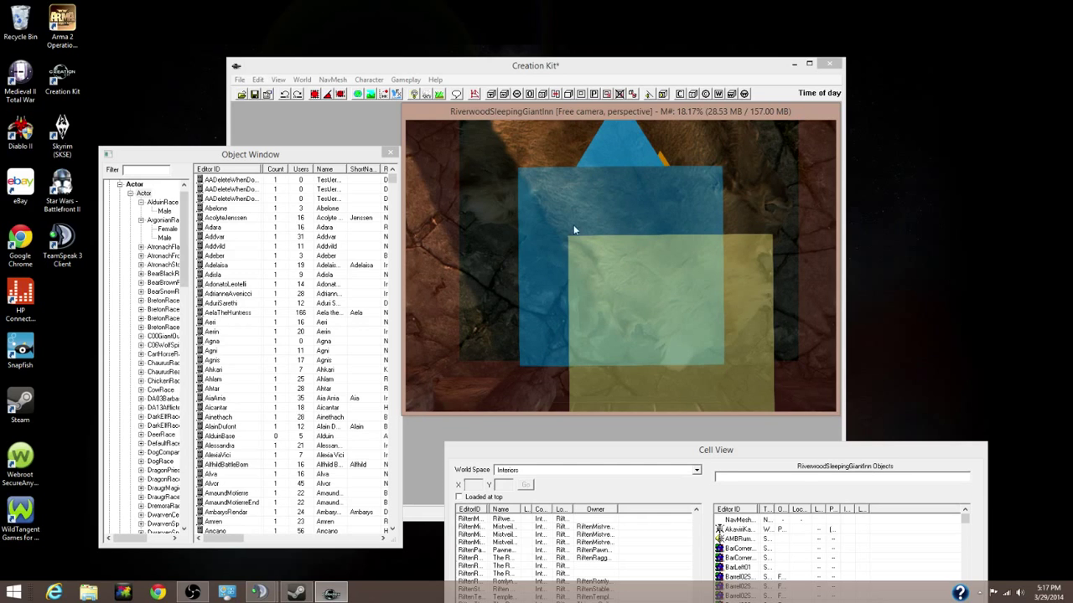
Place the MODUncleSam actor on the inn floor between the fire pit and the fur rug, accepting all texture warnings.
scroll(648, 245, "down", 2)
scroll(641, 244, "up", 3)
scroll(637, 243, "down", 6)
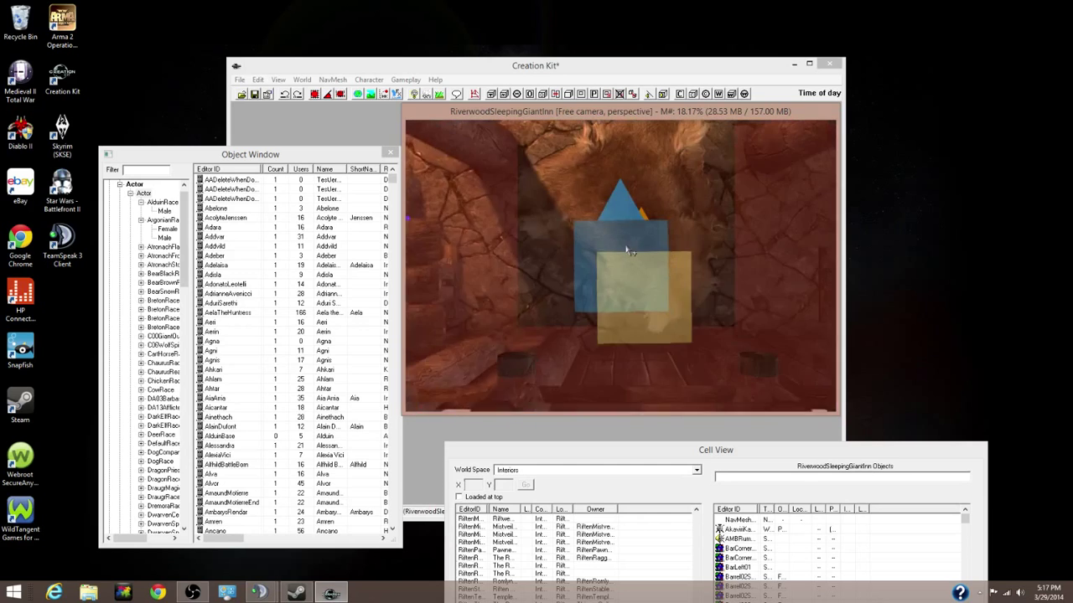
scroll(634, 244, "down", 6)
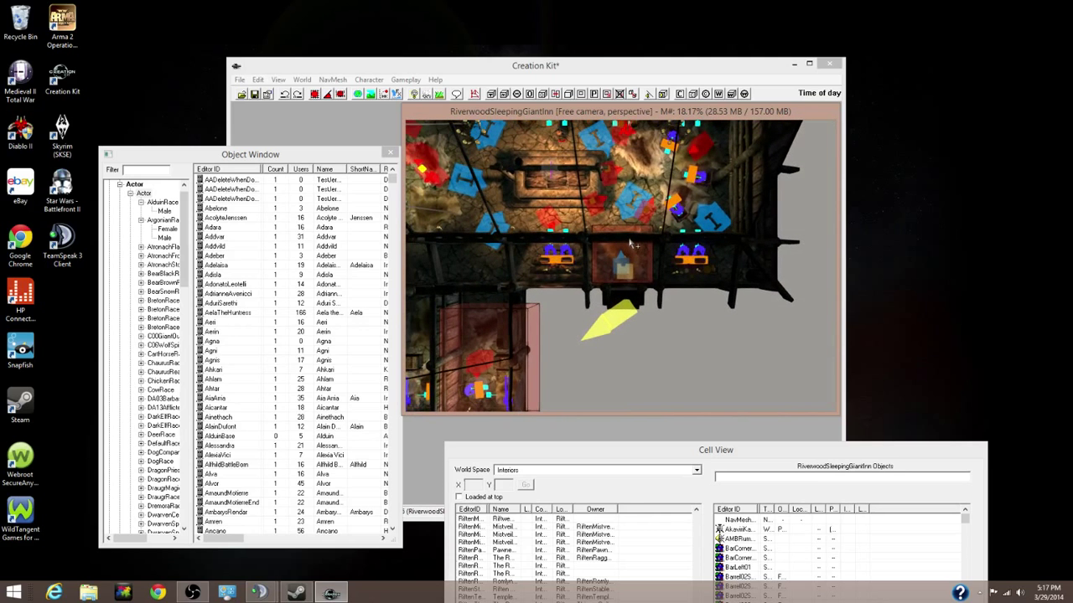
middle_click_drag(633, 244, 652, 287)
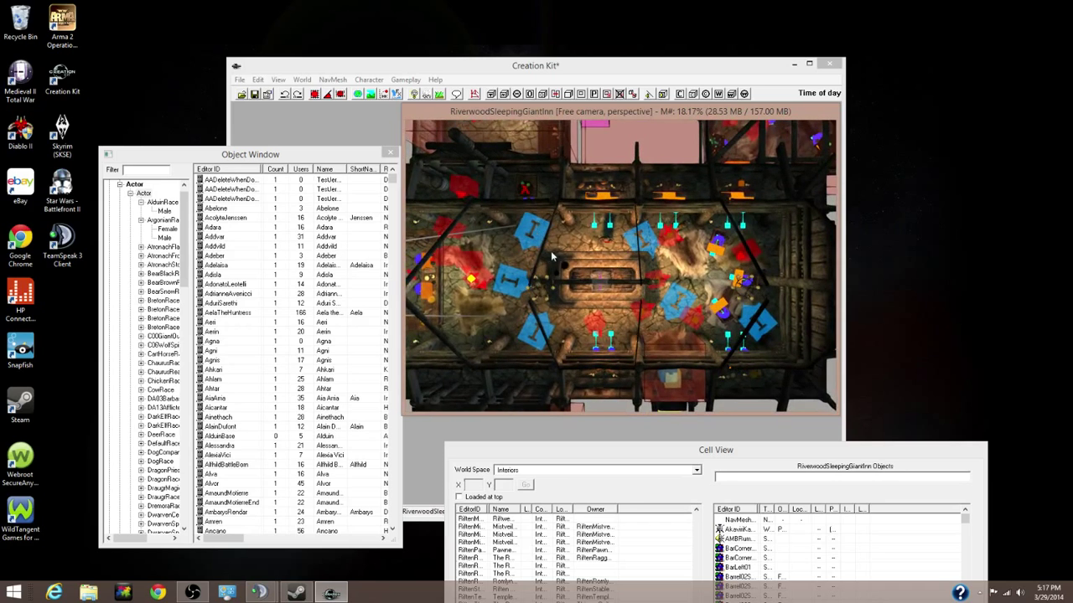
mouse_move(551, 258)
middle_mouse_down()
mouse_move(553, 232)
mouse_move(558, 248)
mouse_move(520, 232)
mouse_move(549, 225)
middle_mouse_up()
scroll(593, 268, "up", 6)
scroll(616, 270, "up", 4)
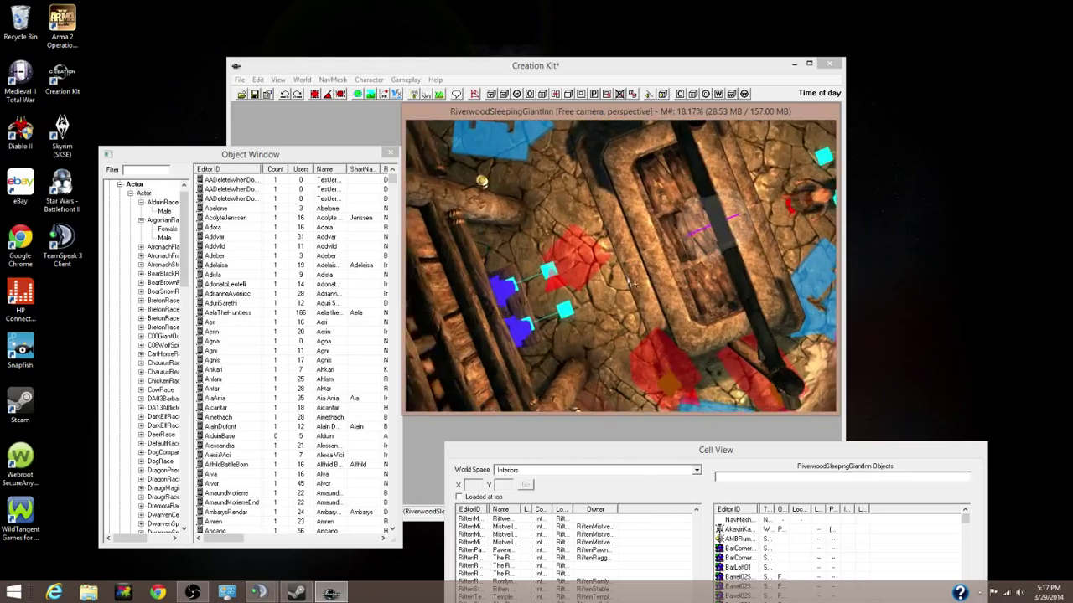
middle_click_drag(616, 271, 663, 268, "shift")
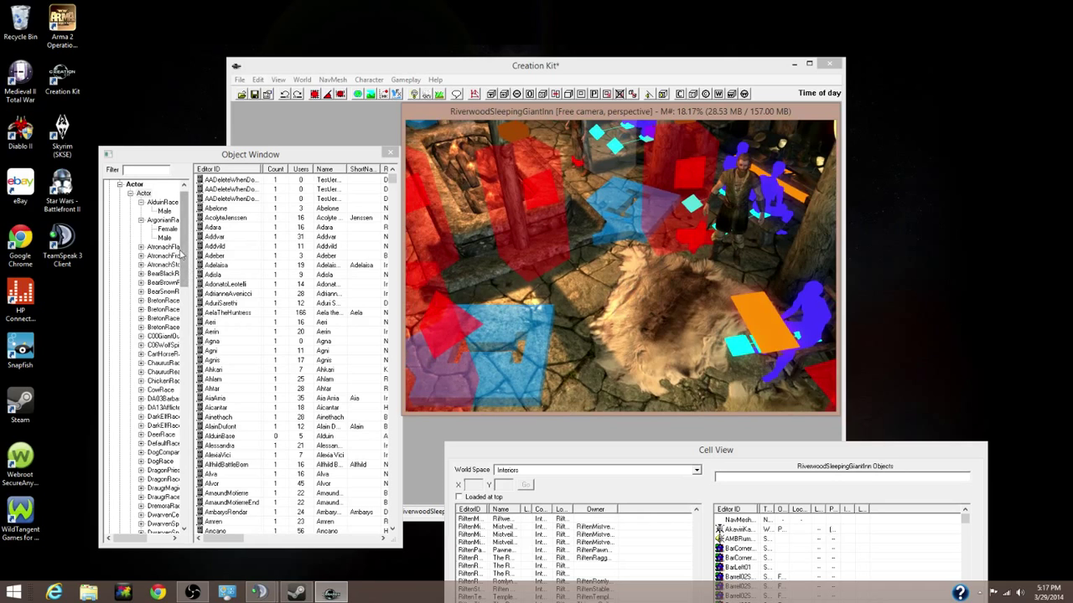
left_click(256, 227)
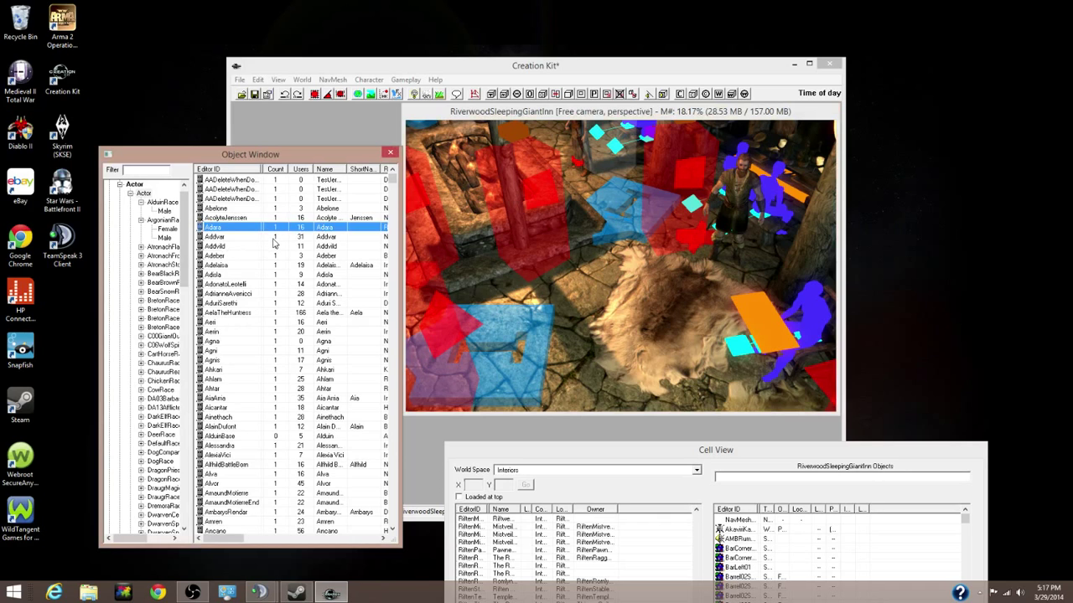
type("mod")
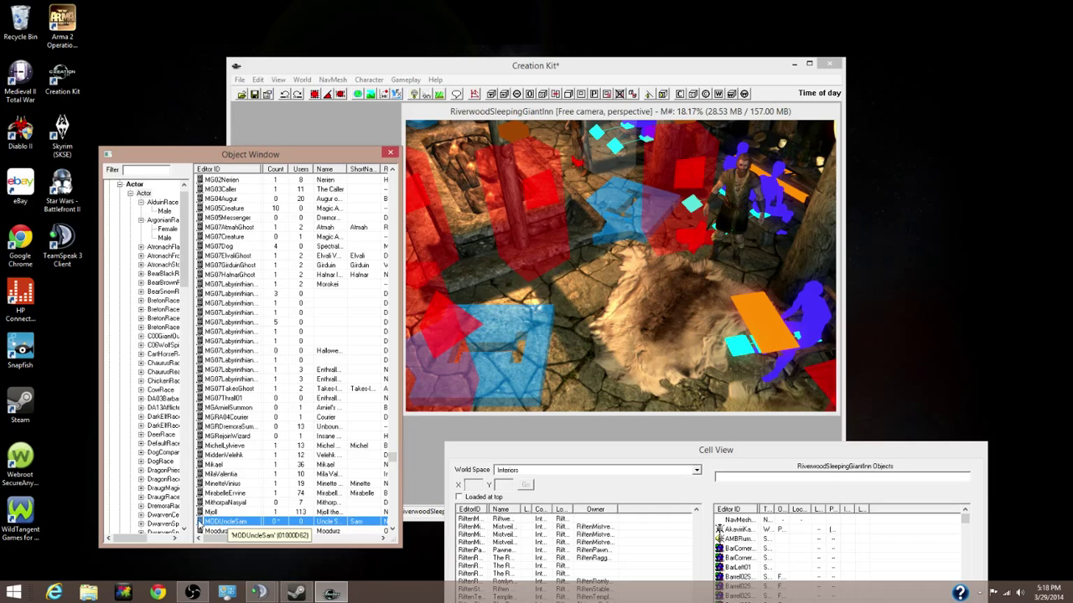
left_click_drag(221, 525, 591, 286)
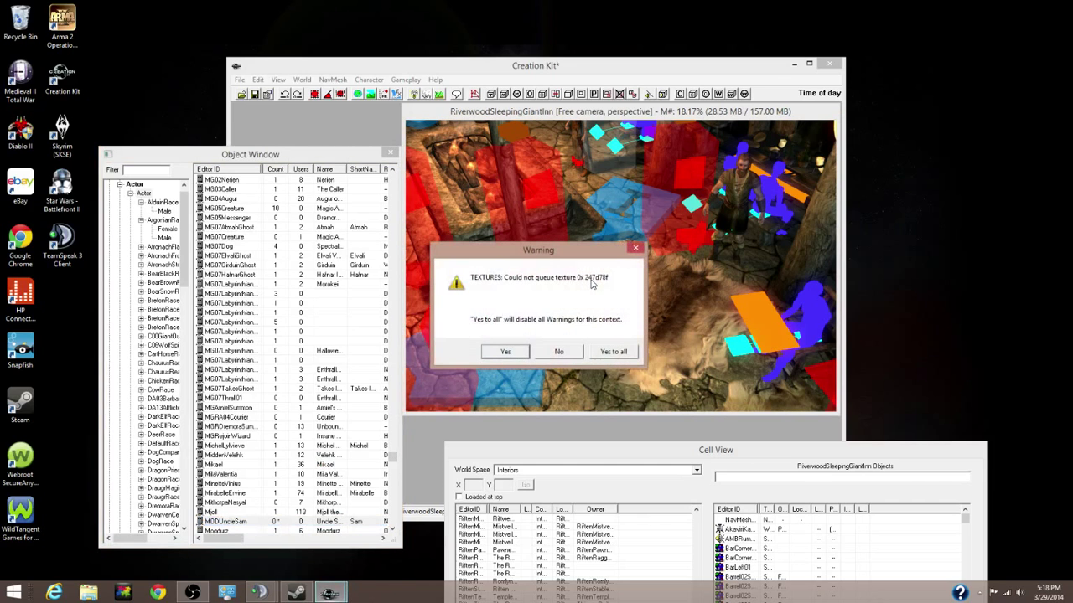
left_click(612, 352)
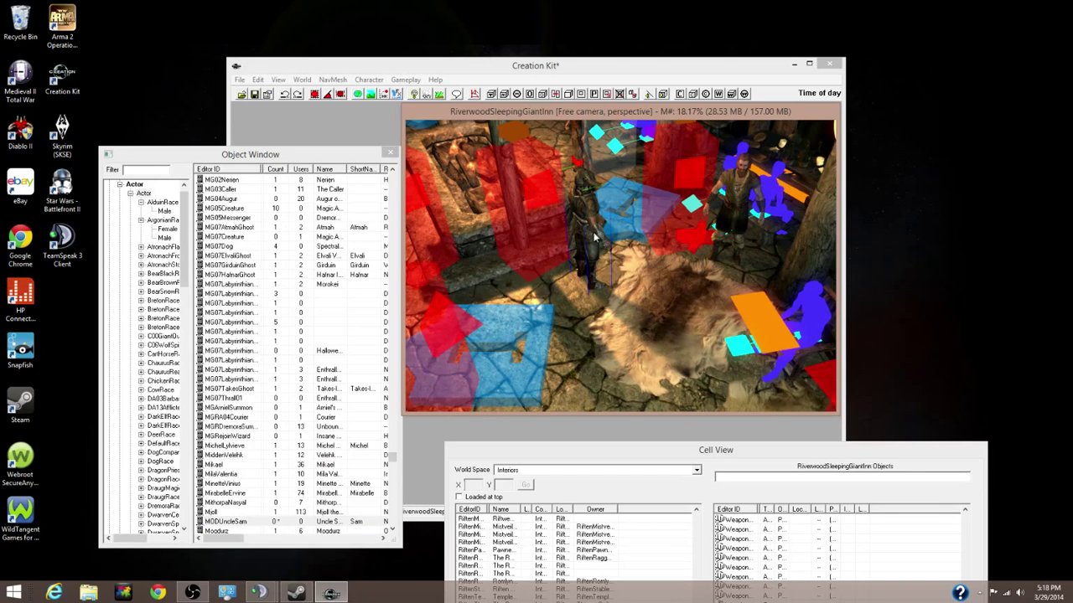
Move the placed Uncle Sam to the near edge of the fur rug and rotate him to face away from the fire pit.
scroll(593, 238, "up", 2)
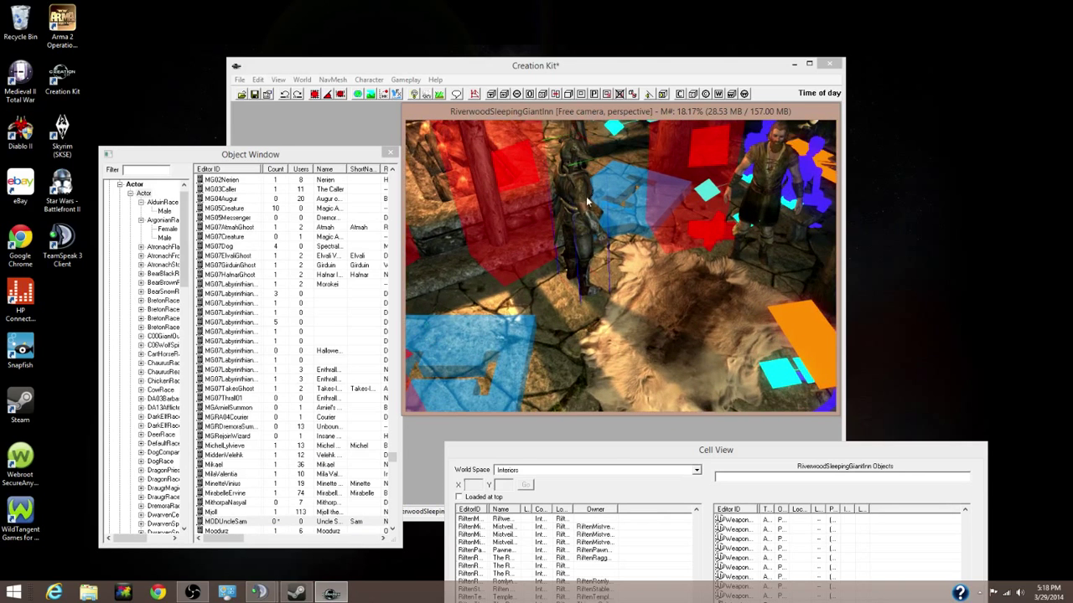
left_click_drag(587, 201, 633, 309)
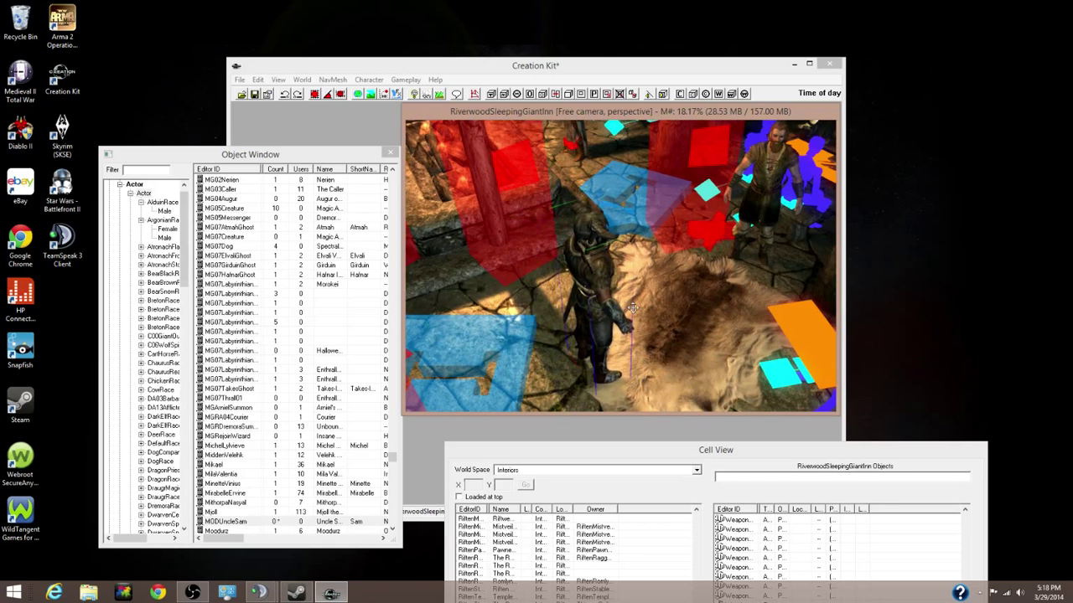
right_click_drag(632, 308, 623, 283)
middle_click_drag(620, 283, 619, 273)
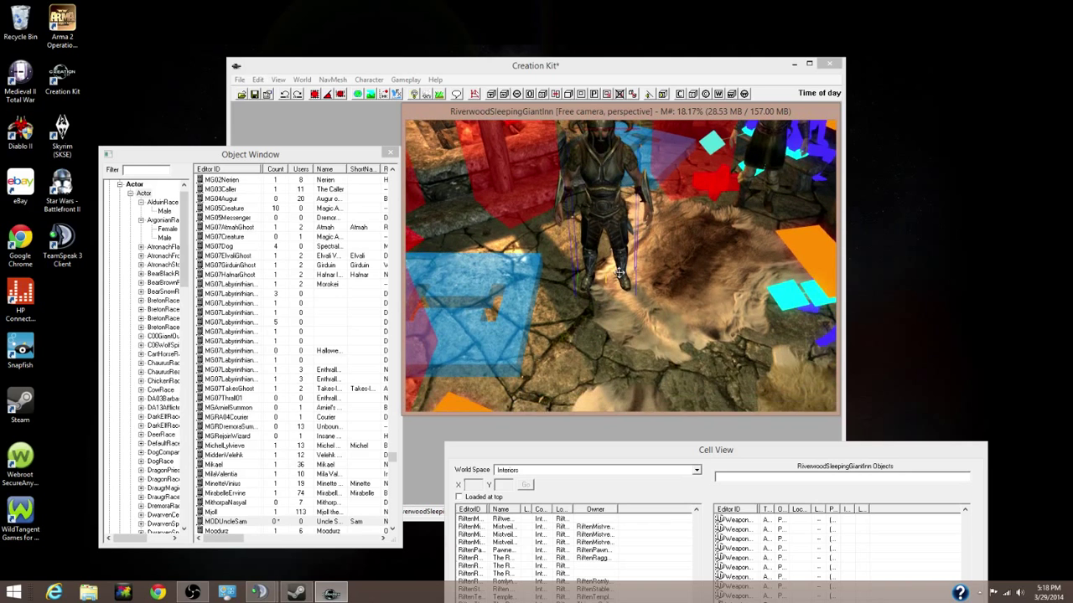
Examine the placed actor and the inn's other characters and seating markers from several angles.
scroll(619, 273, "up", 2)
scroll(620, 273, "down", 5)
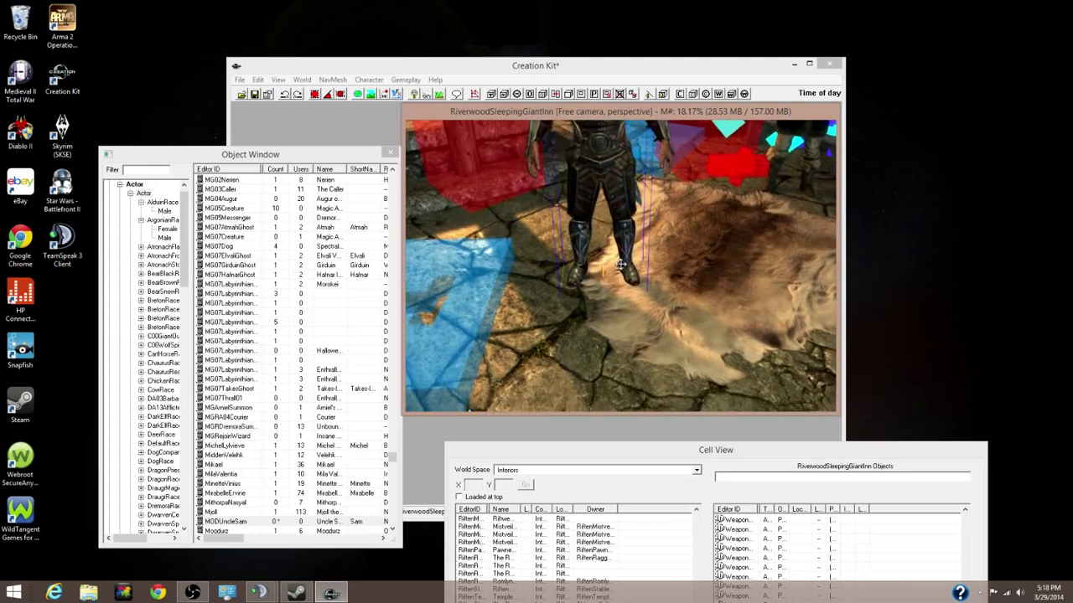
middle_click_drag(620, 254, 598, 305)
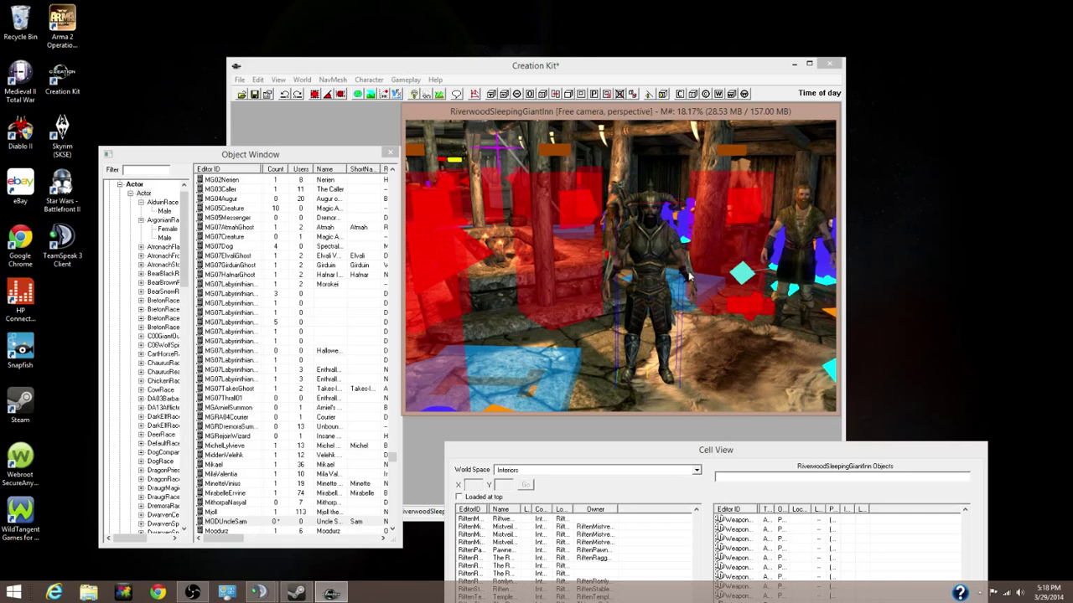
middle_click_drag(687, 277, 647, 302)
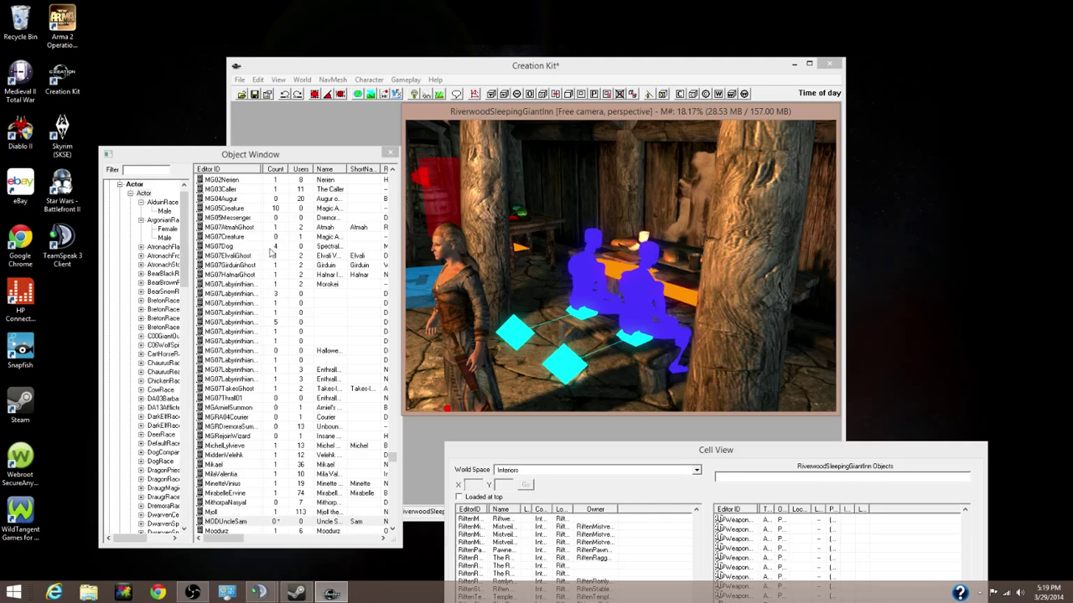
scroll(311, 312, "down", 3)
scroll(291, 330, "up", 4)
scroll(284, 327, "down", 4)
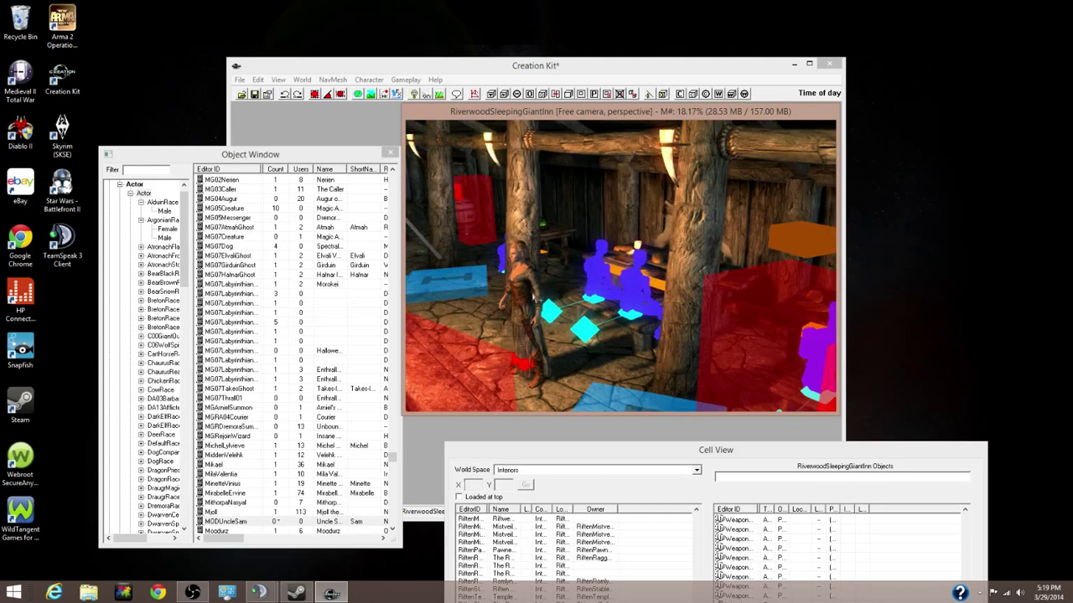
scroll(347, 335, "up", 3)
scroll(319, 335, "down", 3)
Return to Uncle Sam beside the fur rug and check his placement in the inn.
left_click_drag(318, 156, 322, 147)
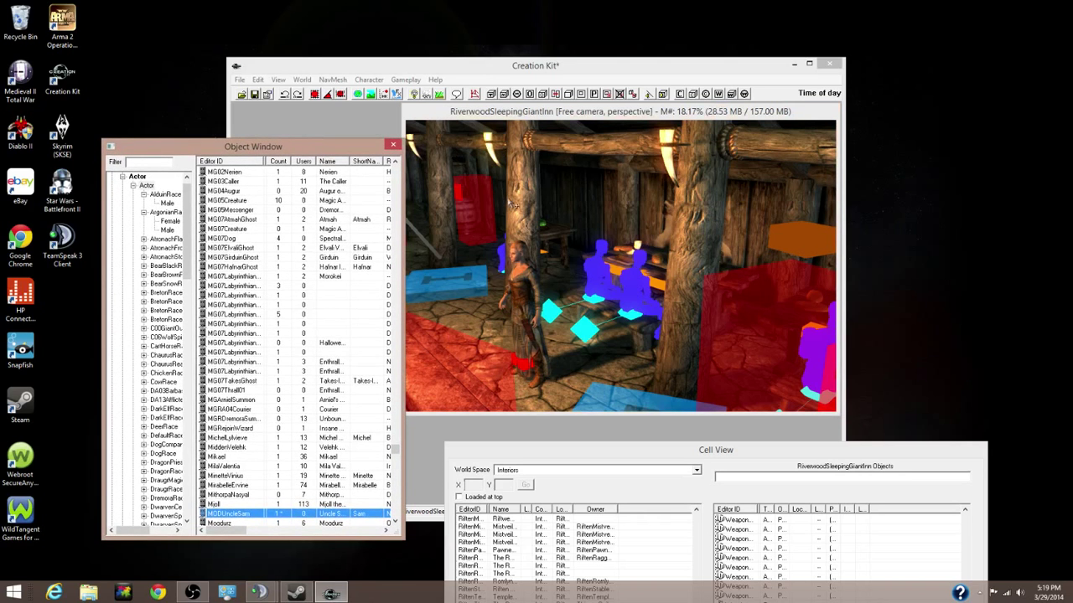
key("s")
scroll(381, 269, "down", 5)
scroll(599, 287, "up", 2)
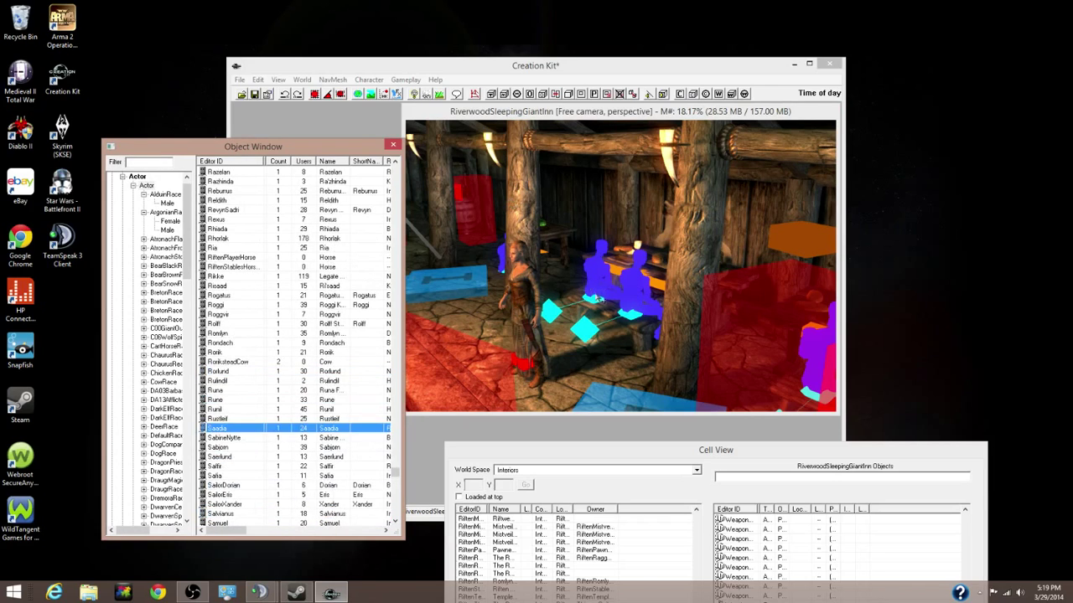
left_click(598, 287)
scroll(603, 277, "up", 6)
scroll(618, 263, "down", 6)
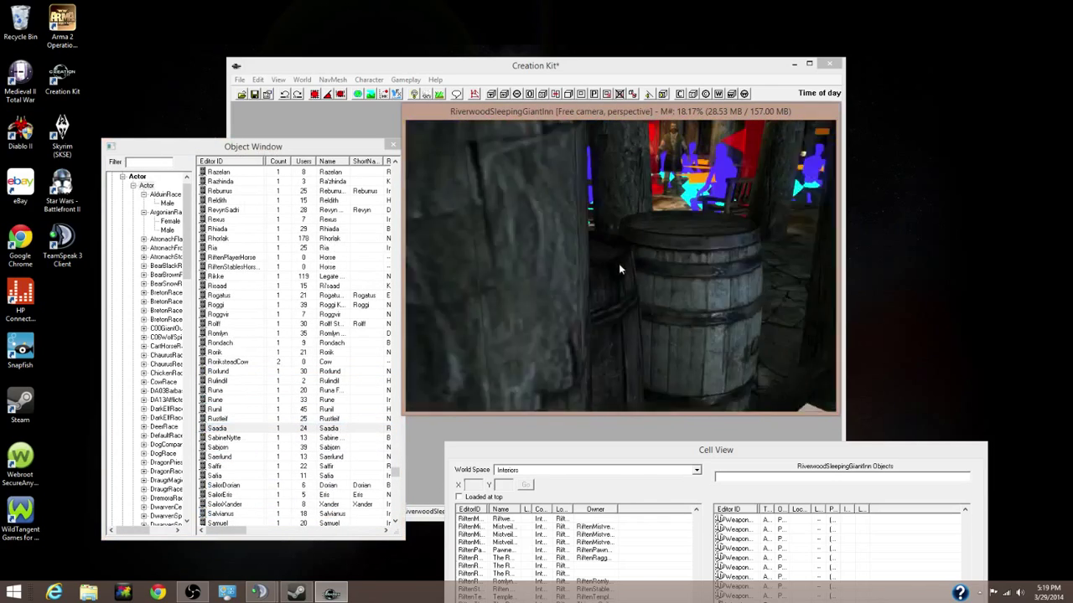
scroll(621, 264, "up", 5)
scroll(650, 233, "up", 3)
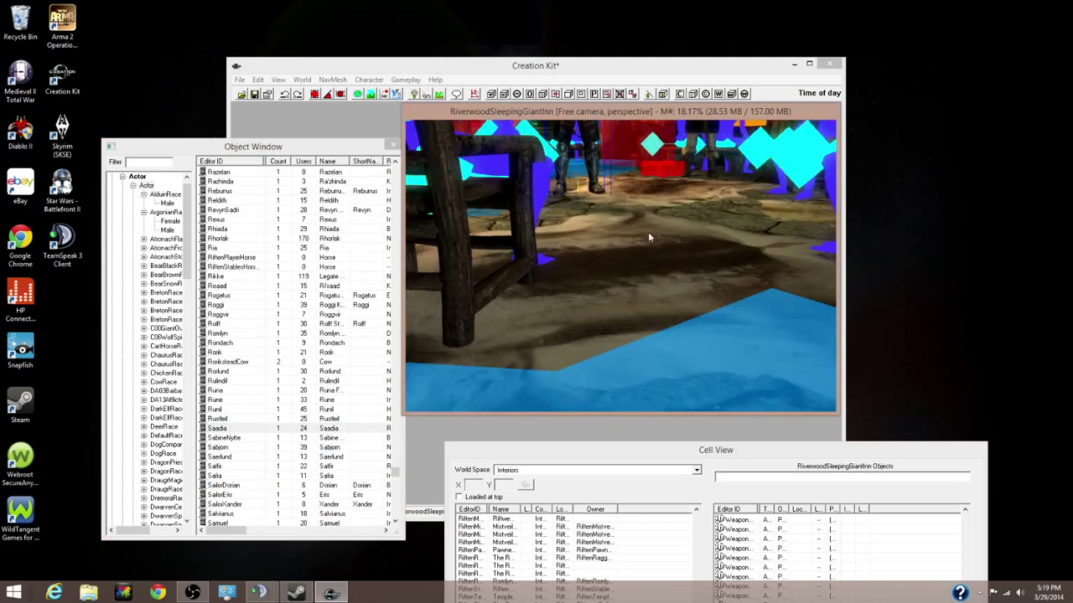
scroll(650, 239, "down", 8)
scroll(653, 245, "down", 1)
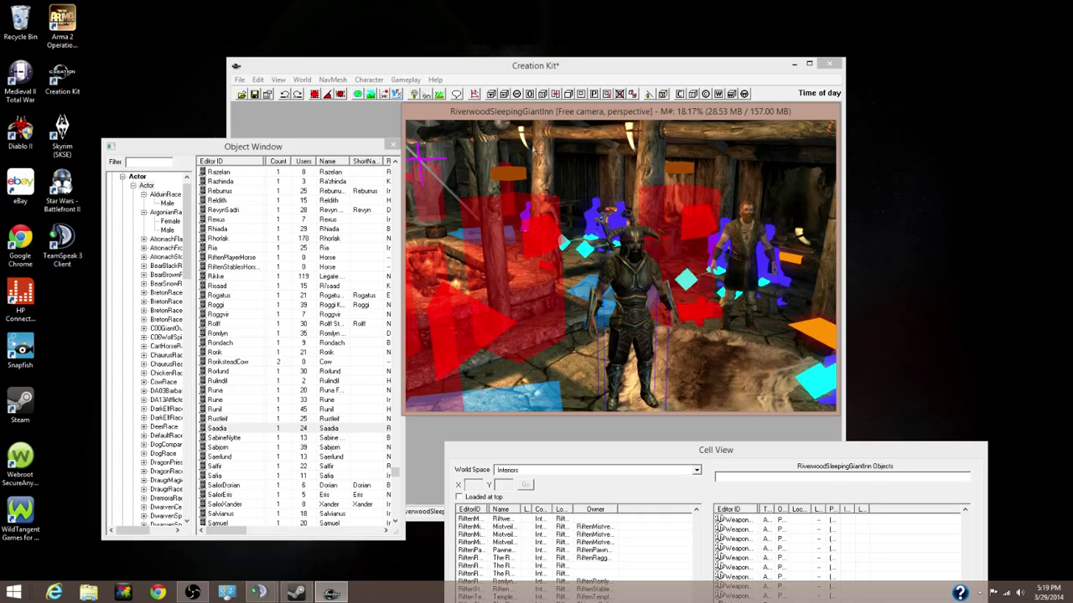
left_click(341, 121)
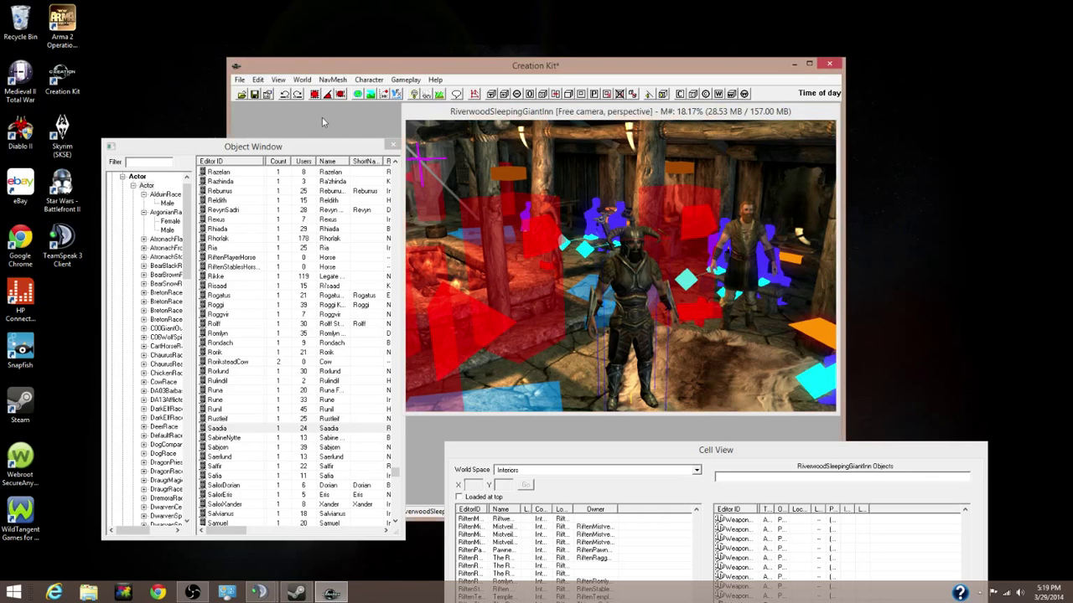
Save the plugin as MODUnlceSam in the Skyrim Data folder and close the Creation Kit.
left_click(241, 80)
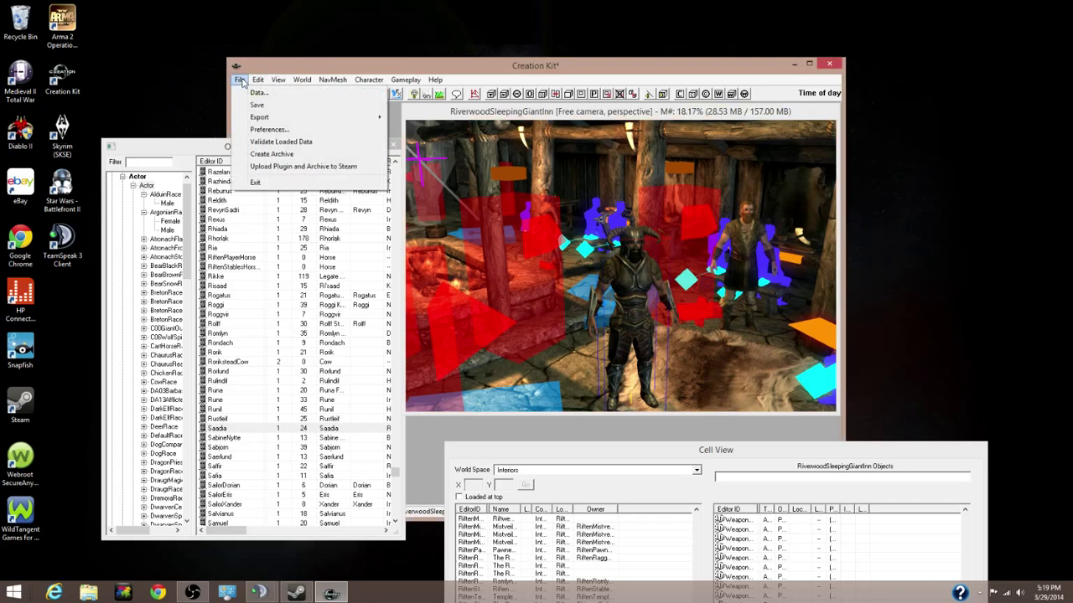
left_click(266, 106)
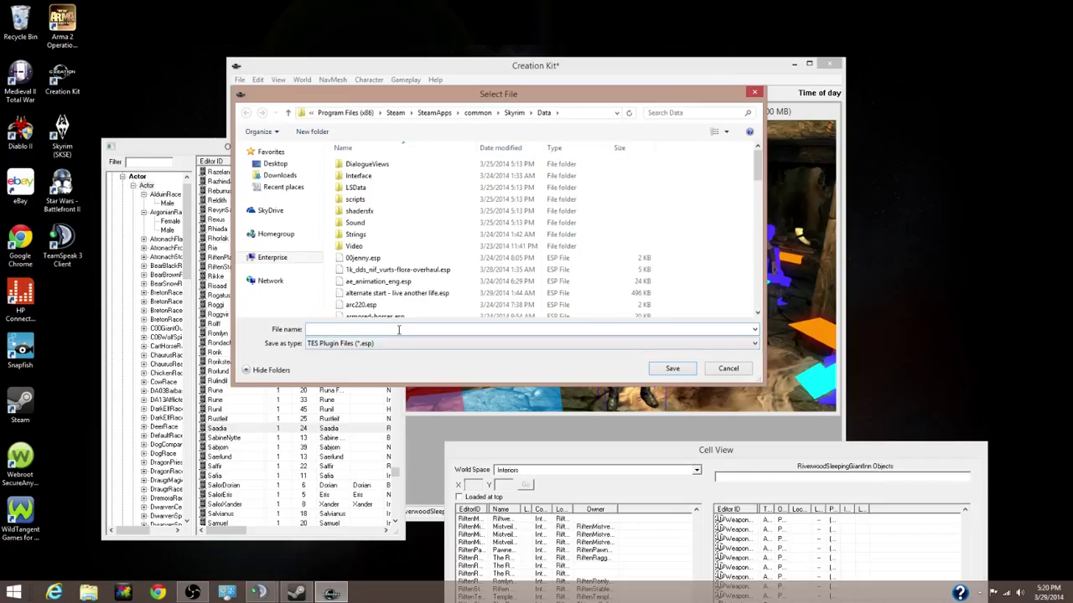
type("MODUnIceSam")
left_click(663, 373)
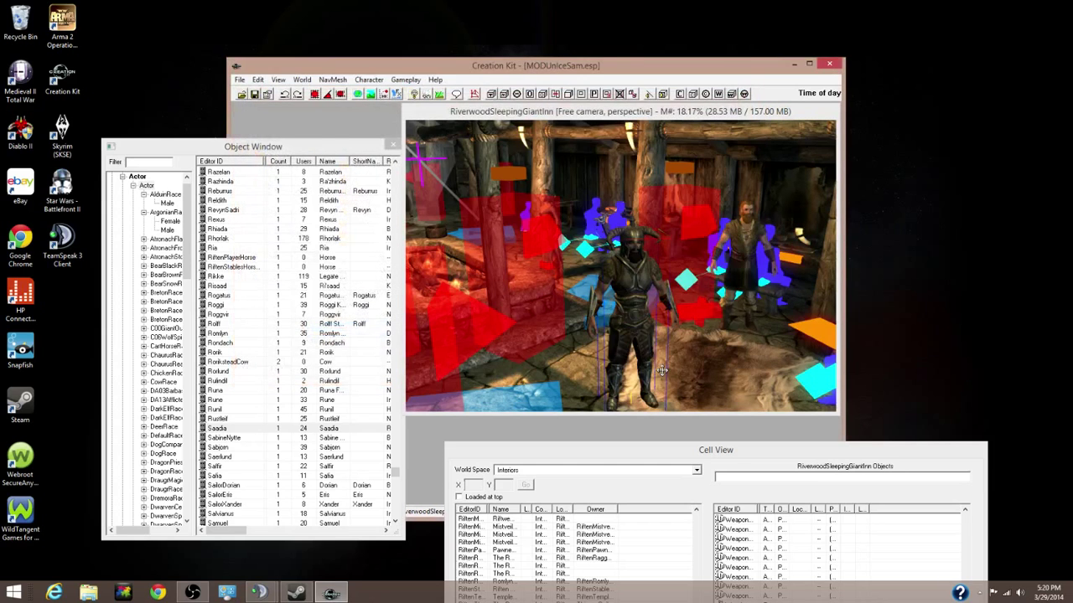
left_click(831, 65)
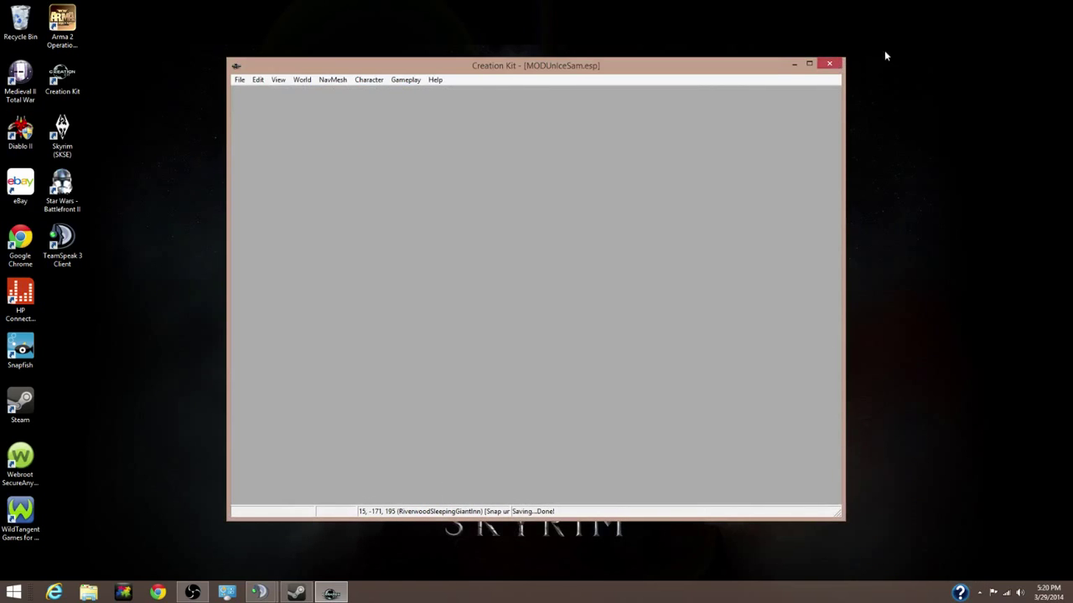
left_click(829, 64)
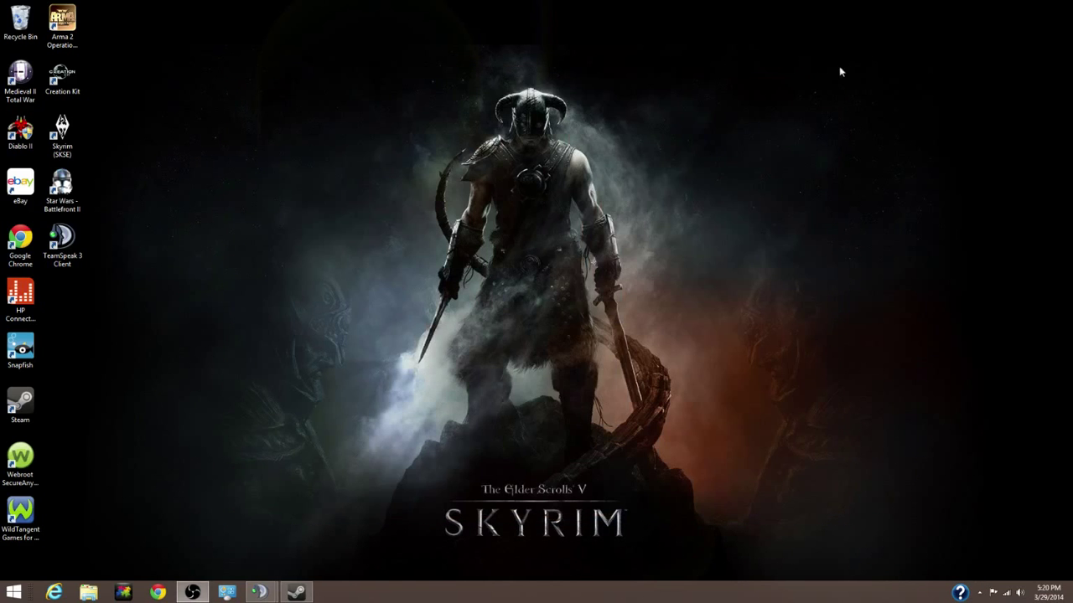
Switch to Steam, show all games in the library, and open the launcher for The Elder Scrolls V: Skyrim.
left_click(295, 592)
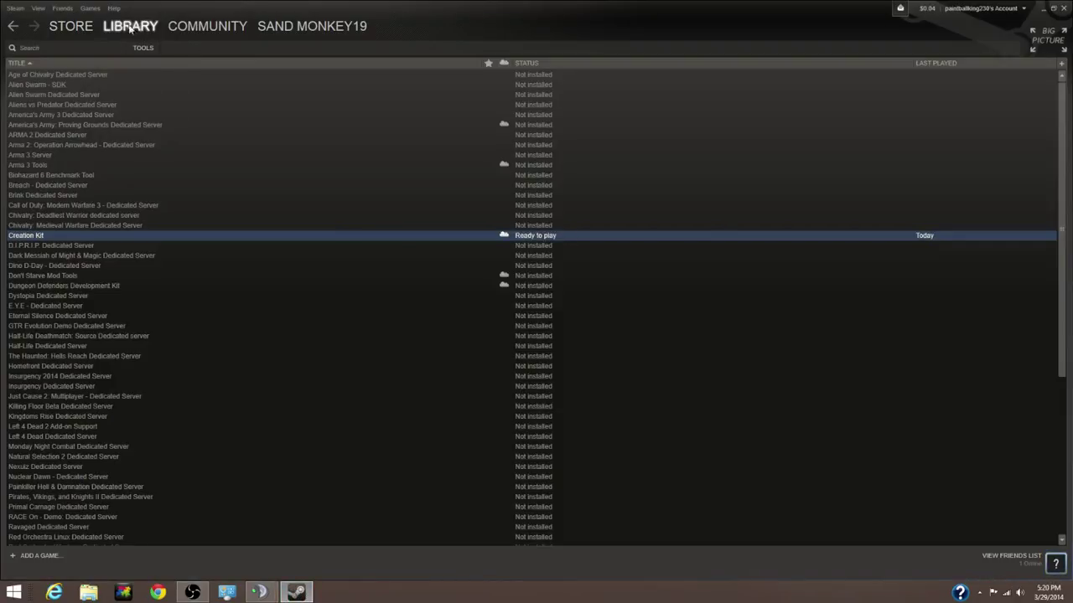
left_click(144, 47)
left_click(151, 63)
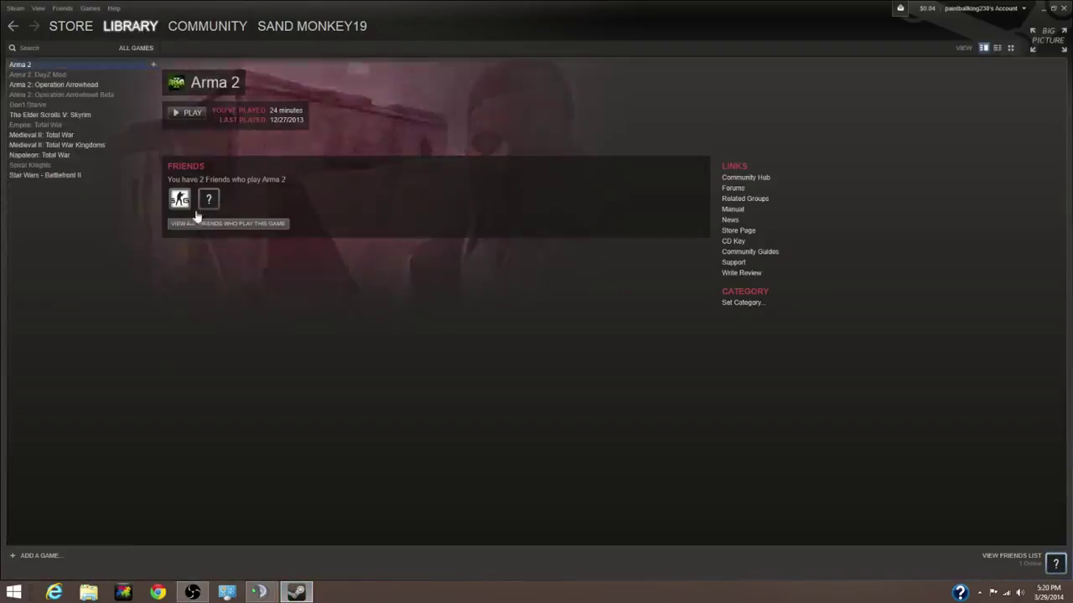
left_click(80, 115)
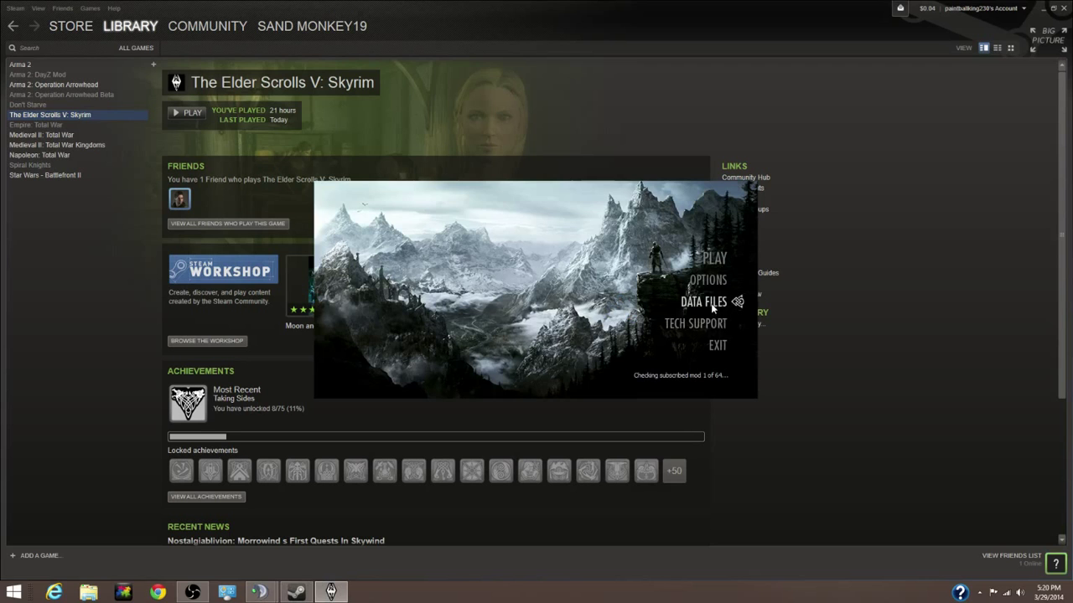
Make sure MODUnlceSam.esp is enabled among Skyrim's data files and accept the mod list.
left_click(704, 303)
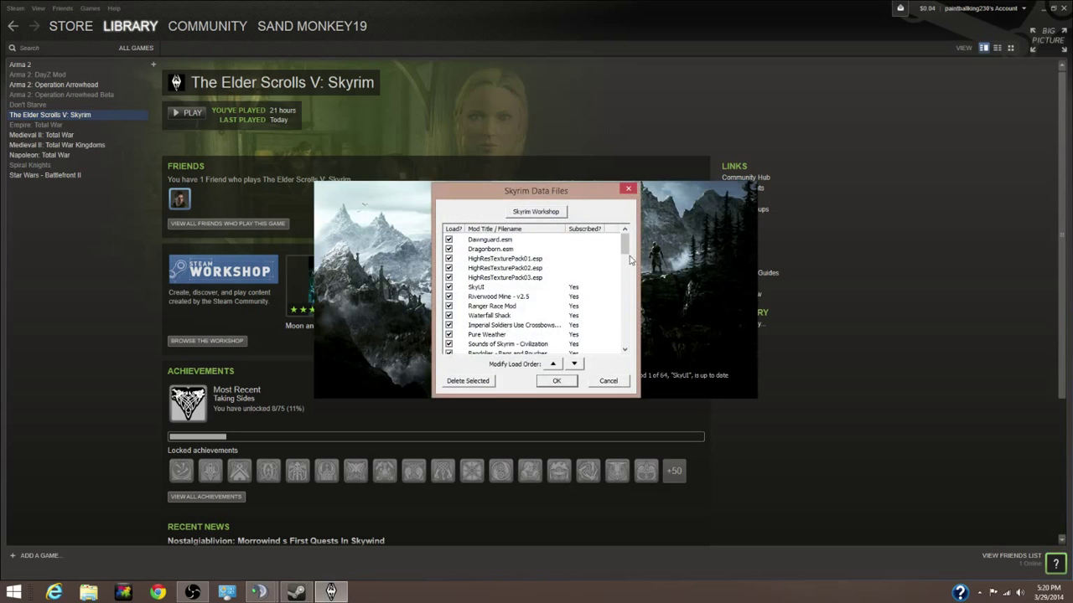
left_click_drag(627, 248, 598, 350)
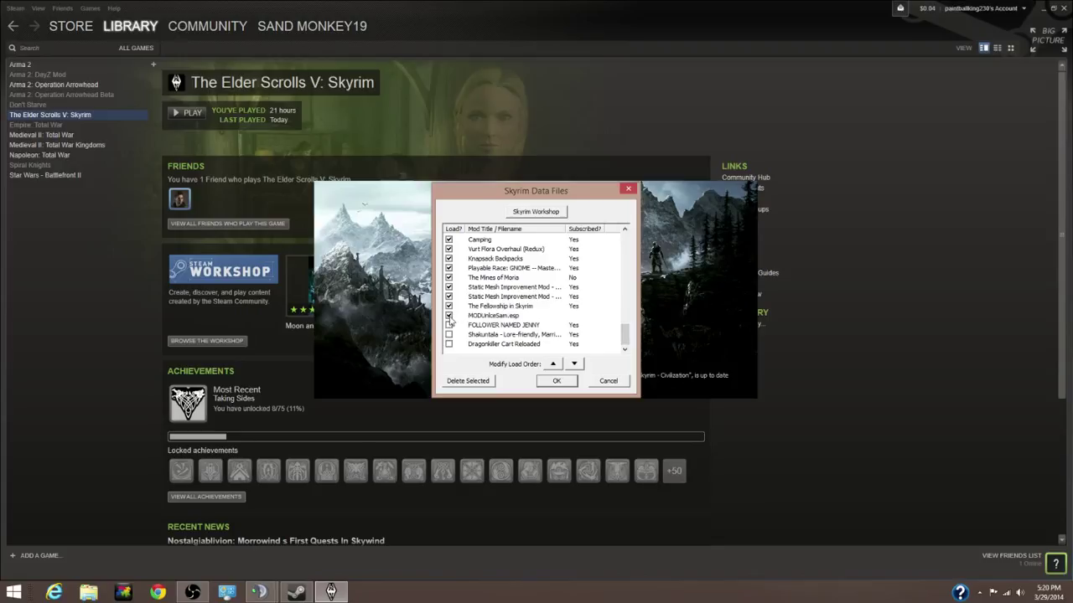
left_click(448, 316)
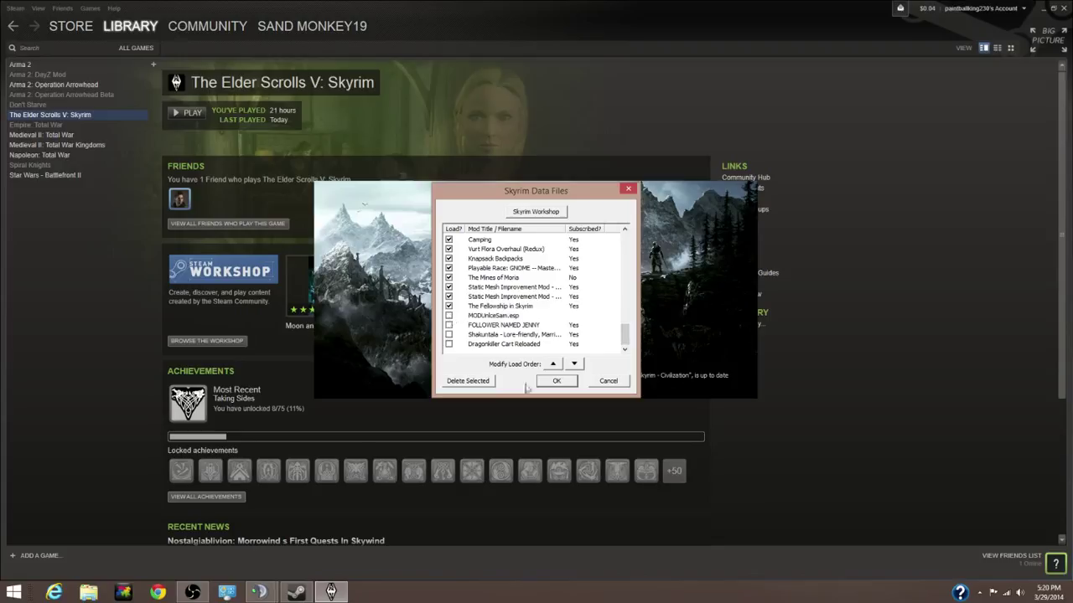
left_click(448, 316)
left_click(557, 381)
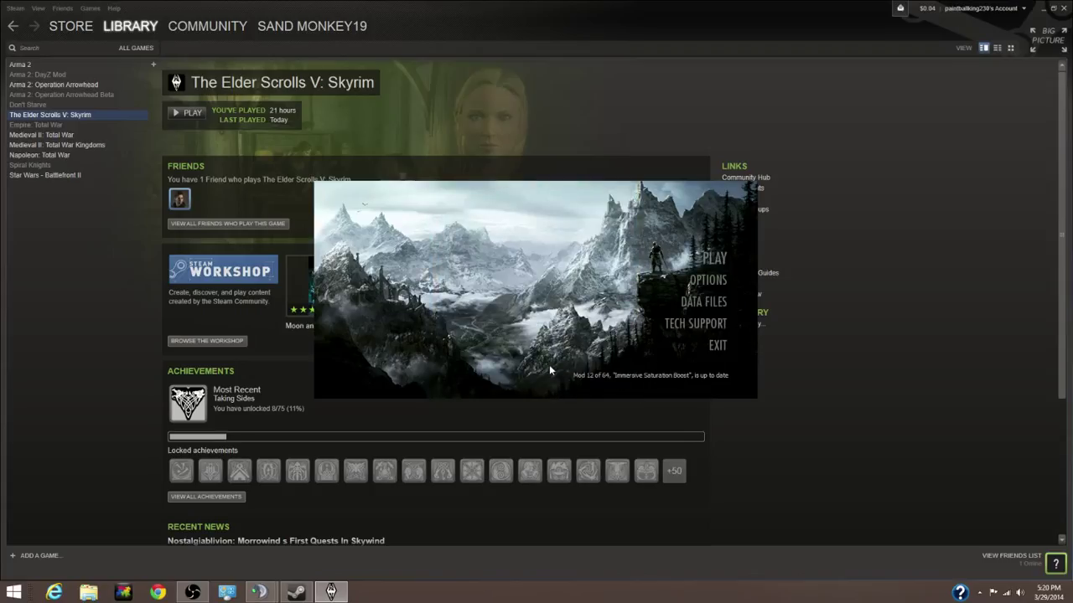